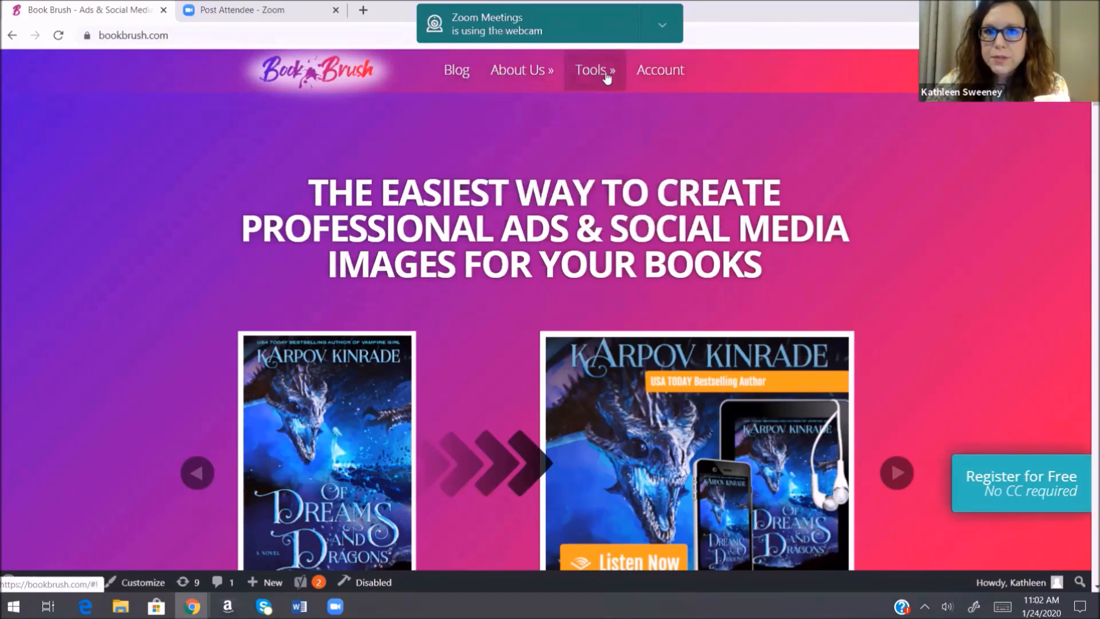
Step: Open the Custom Creator tool from the Book Brush site
mouse_move(608, 77)
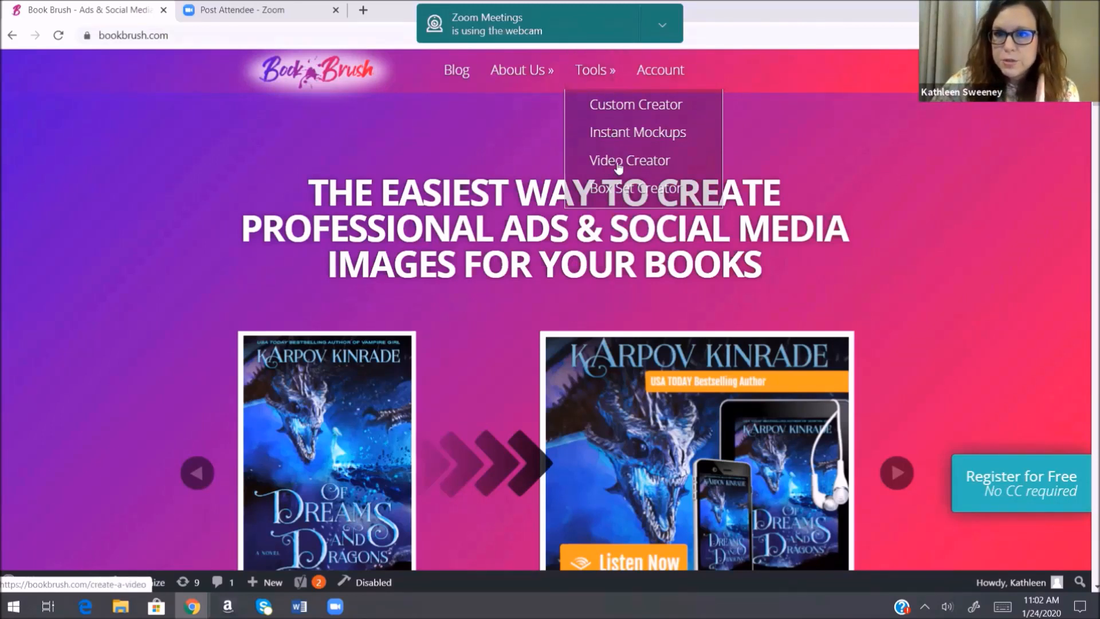
left_click(626, 103)
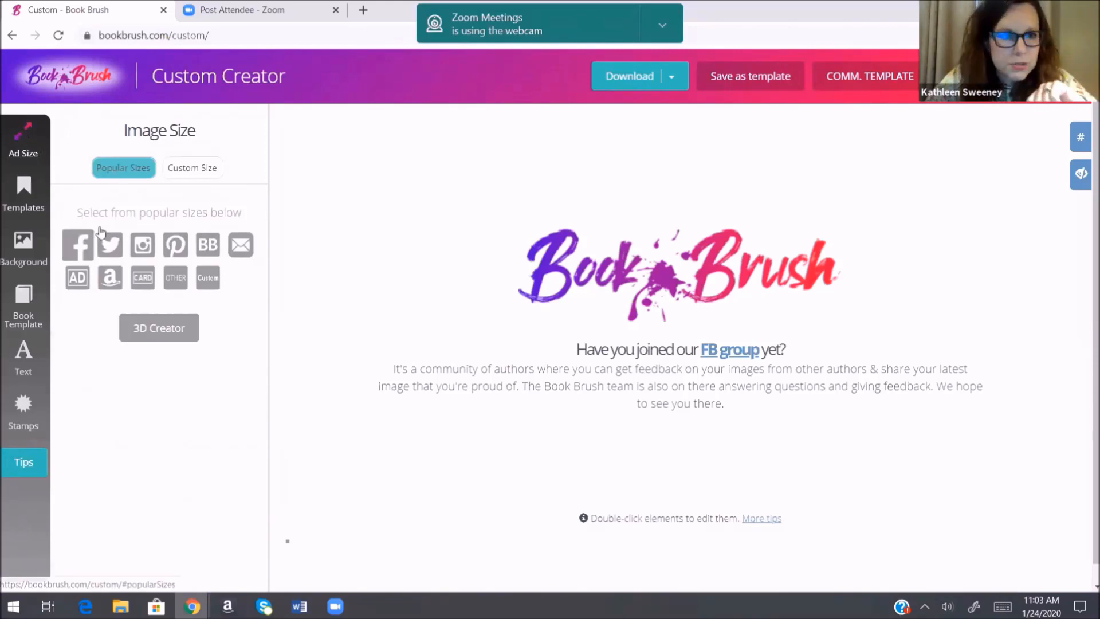
Step: Compare the Facebook, Twitter and Instagram preset sizes and create a blank Facebook Ad canvas of 1200x628
left_click(73, 249)
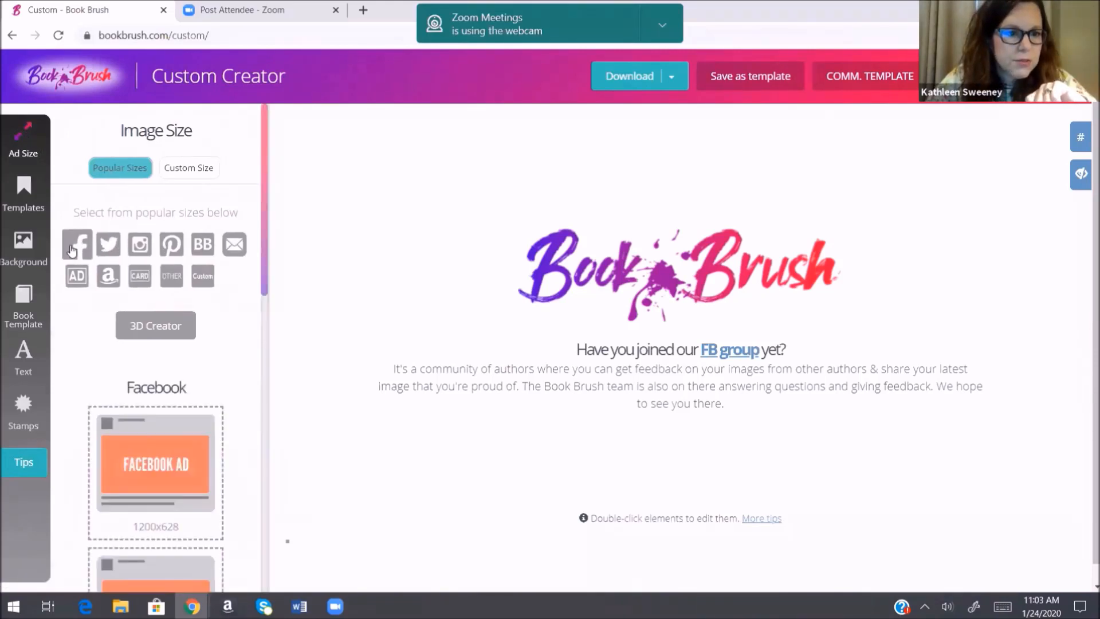
left_click(109, 246)
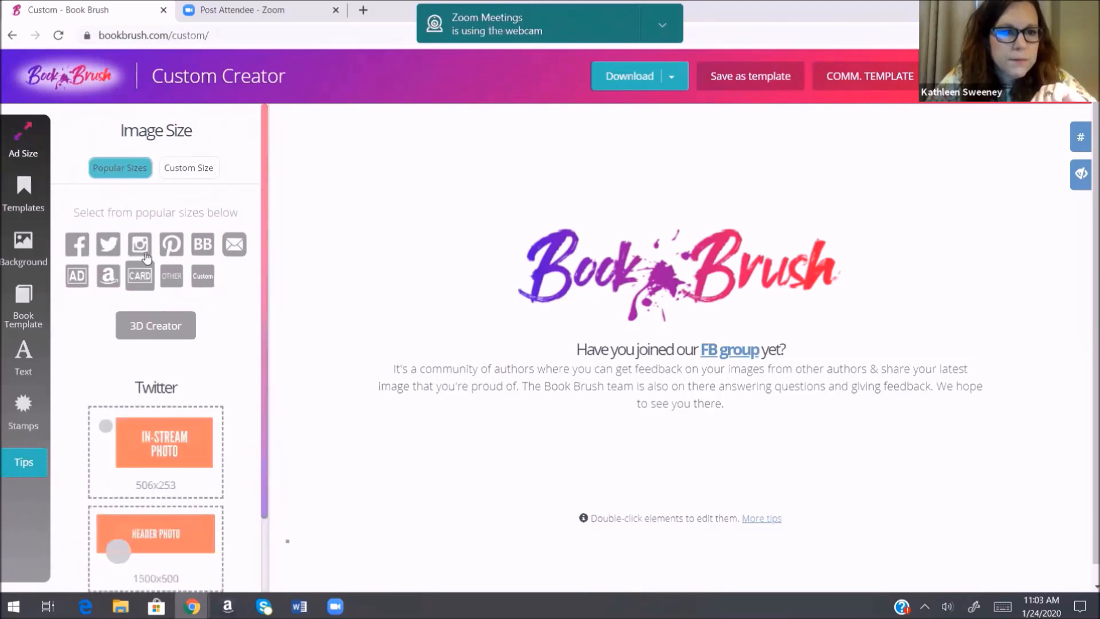
left_click(141, 244)
scroll(206, 444, "down", 5)
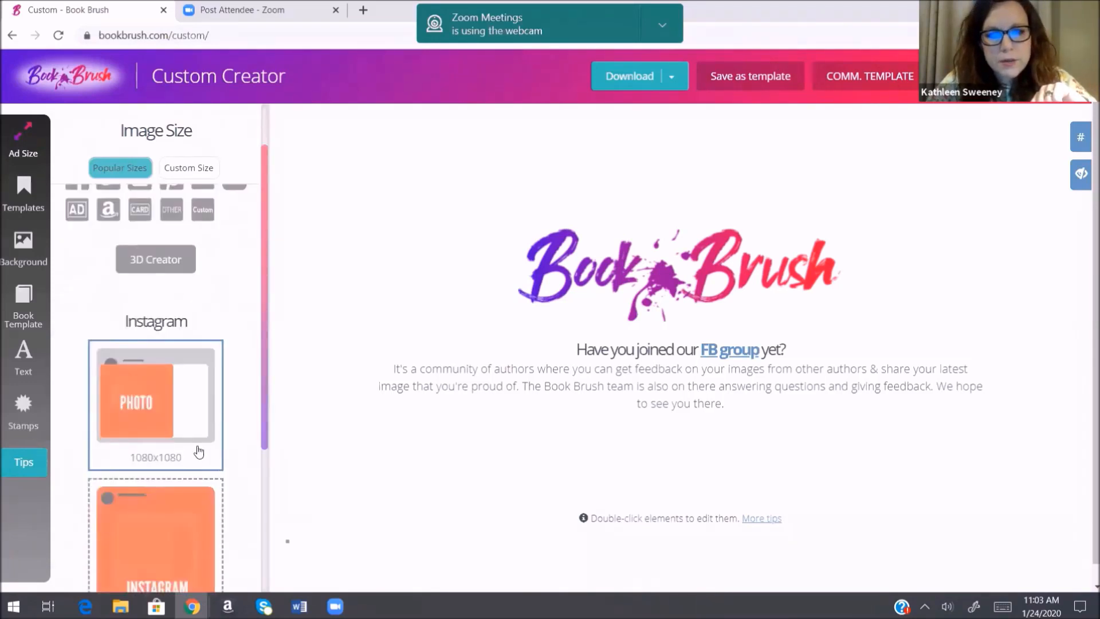
scroll(171, 482, "up", 5)
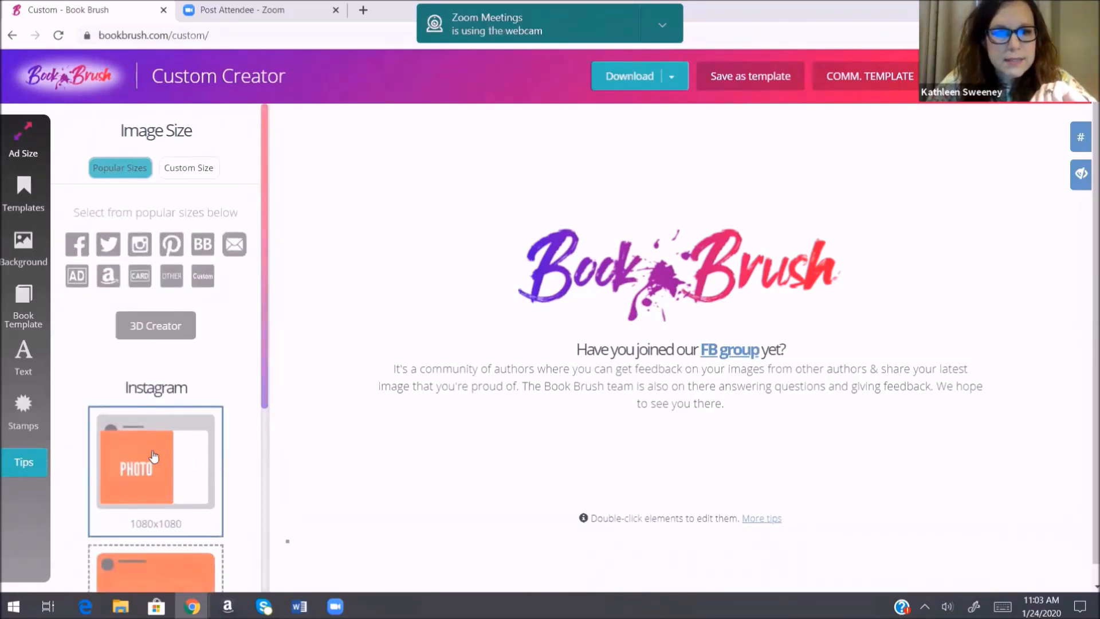
left_click(77, 243)
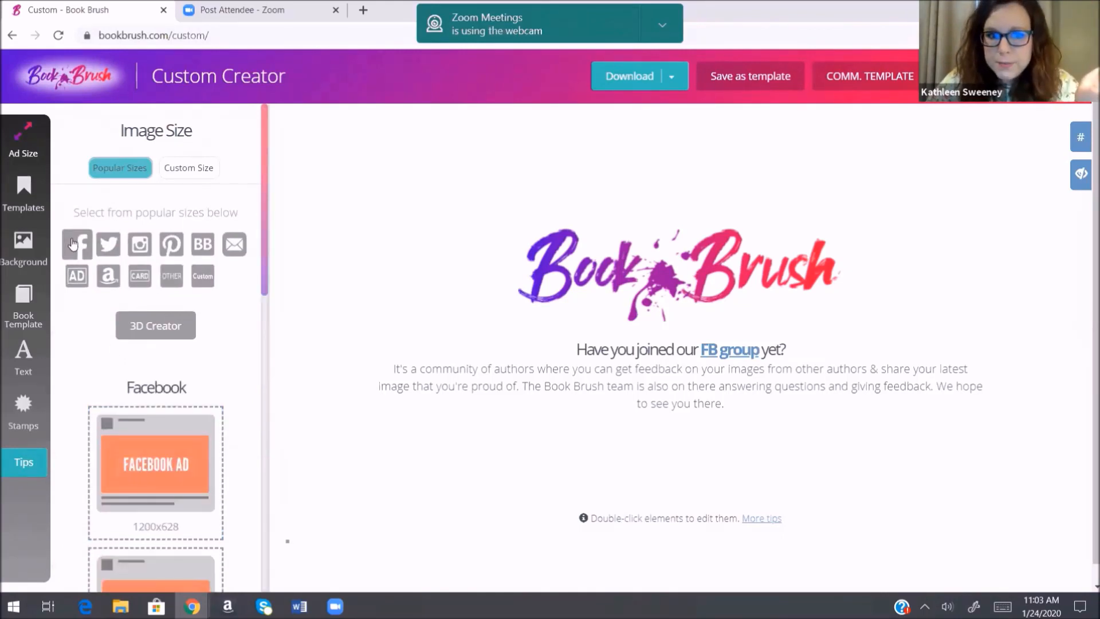
left_click(149, 477)
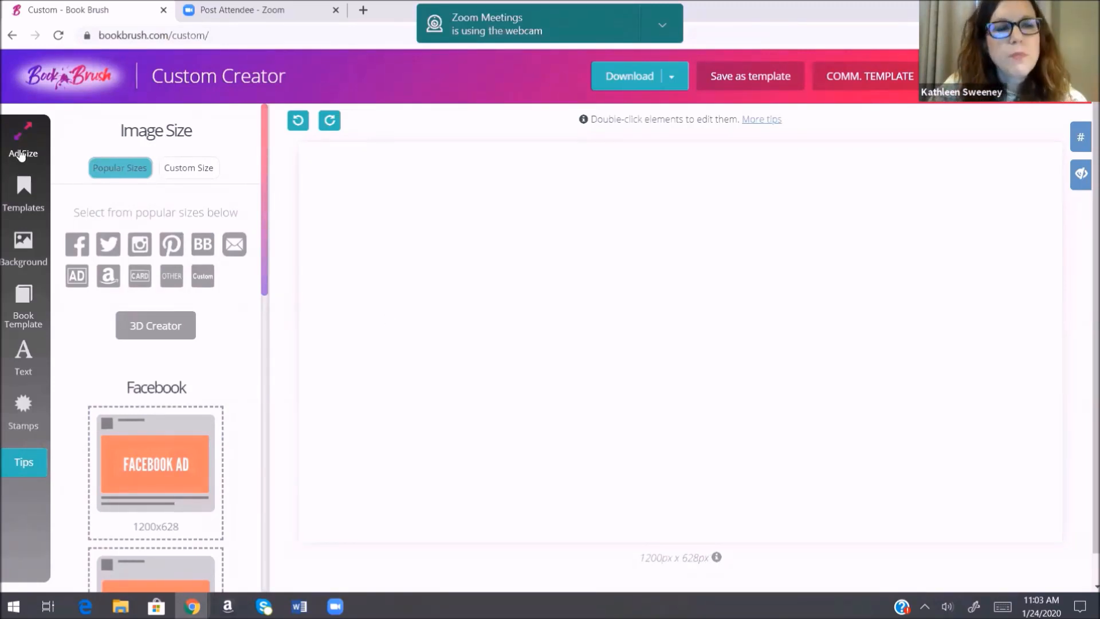
Step: Search the free background images for "softball" and apply the photo of the ball beside the curved chalk line
left_click(19, 252)
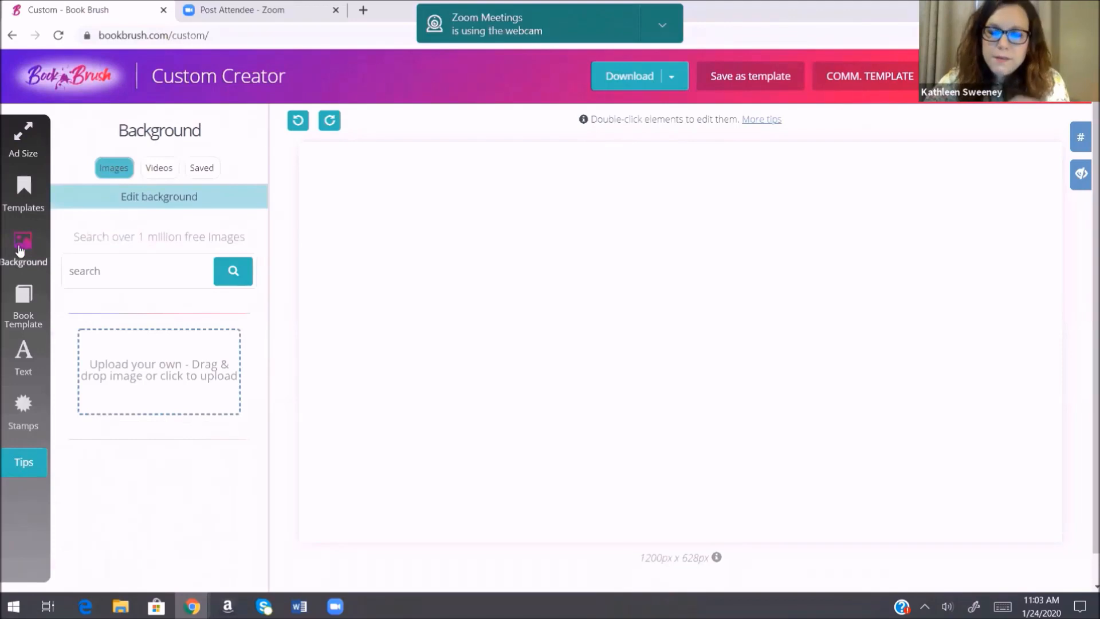
left_click(91, 272)
type("s")
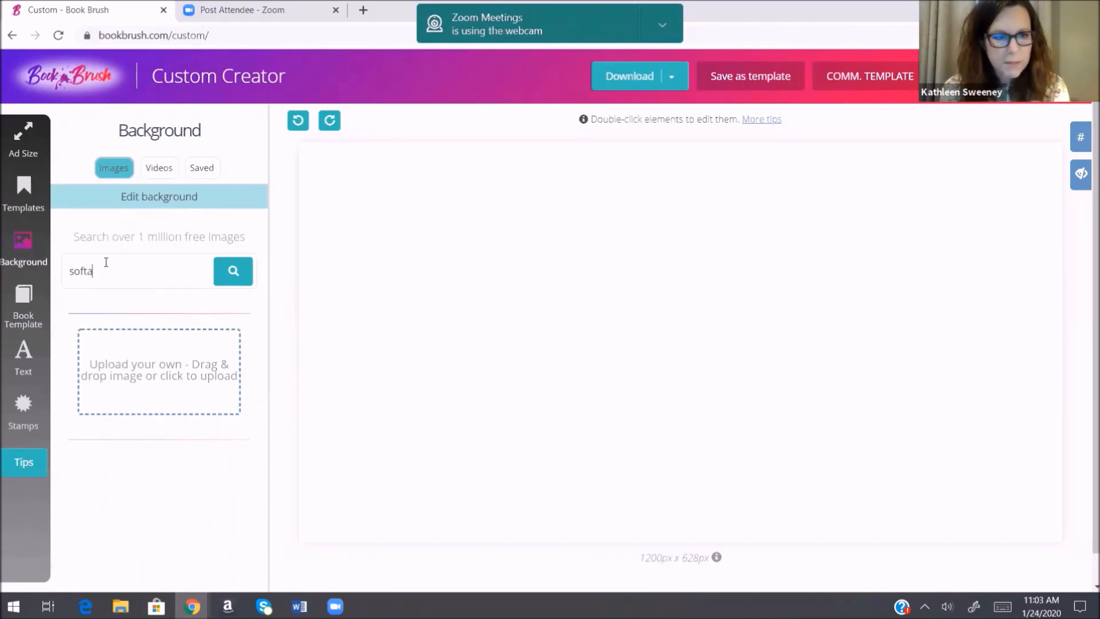
type("oftball")
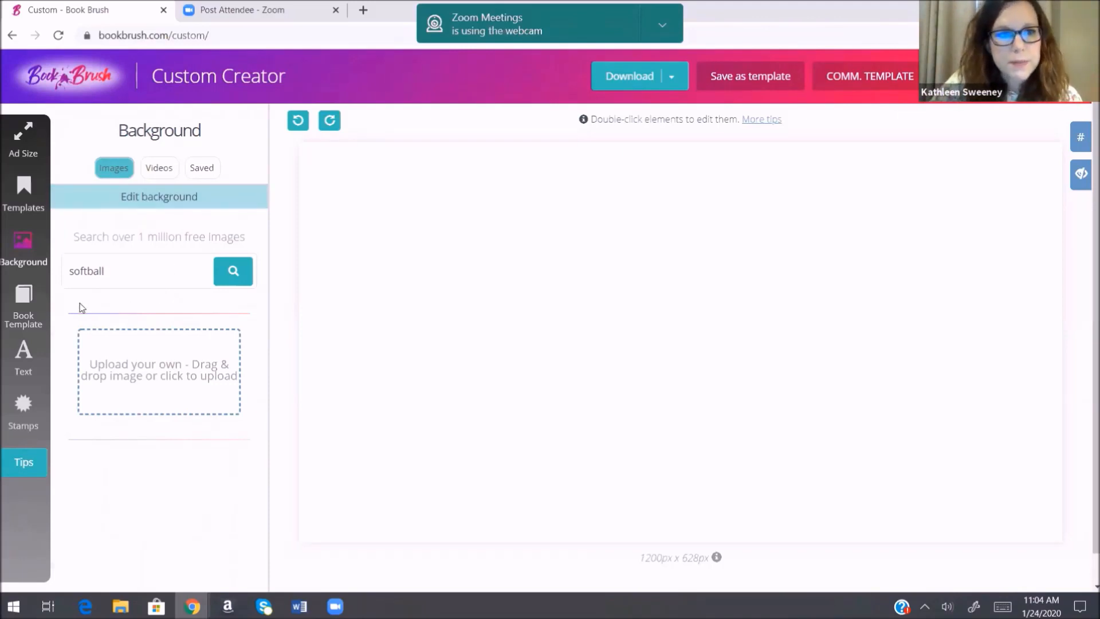
left_click(228, 274)
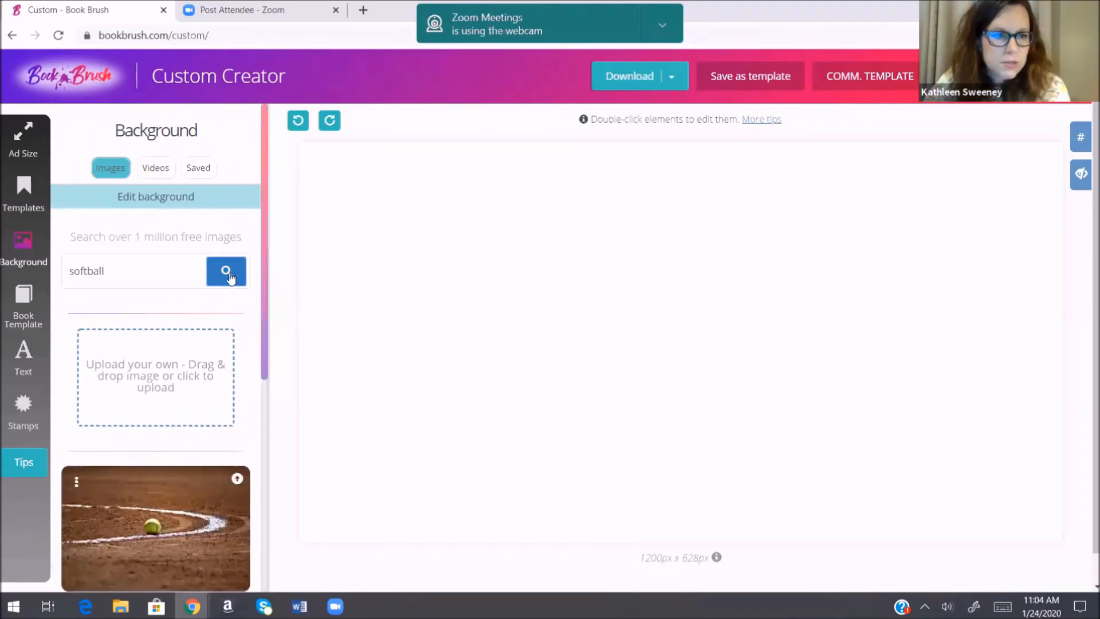
scroll(195, 320, "down", 3)
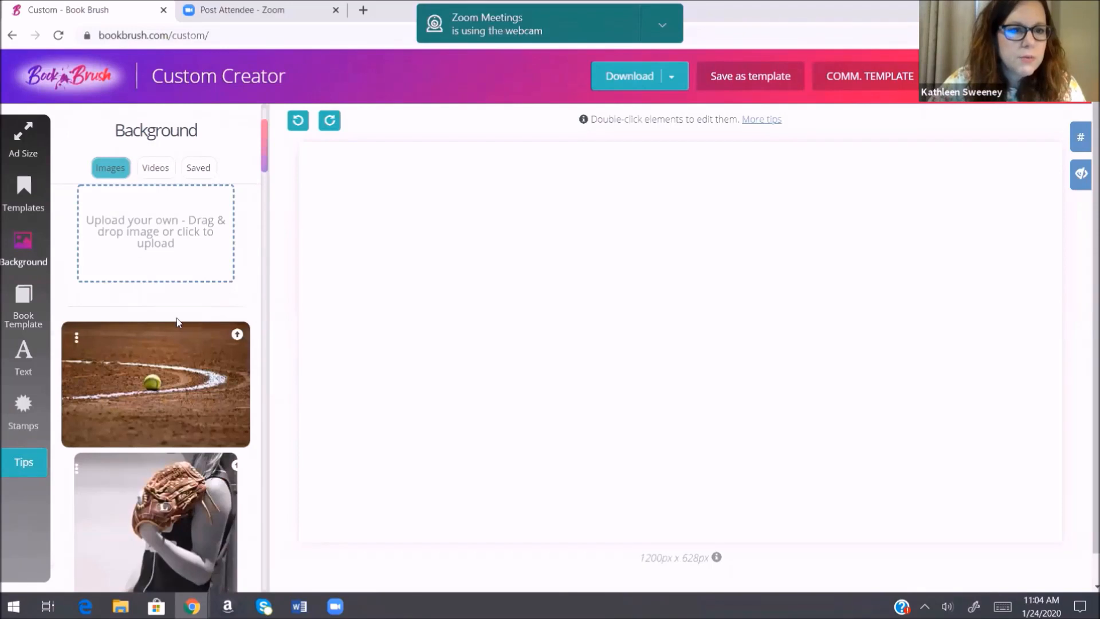
left_click(175, 377)
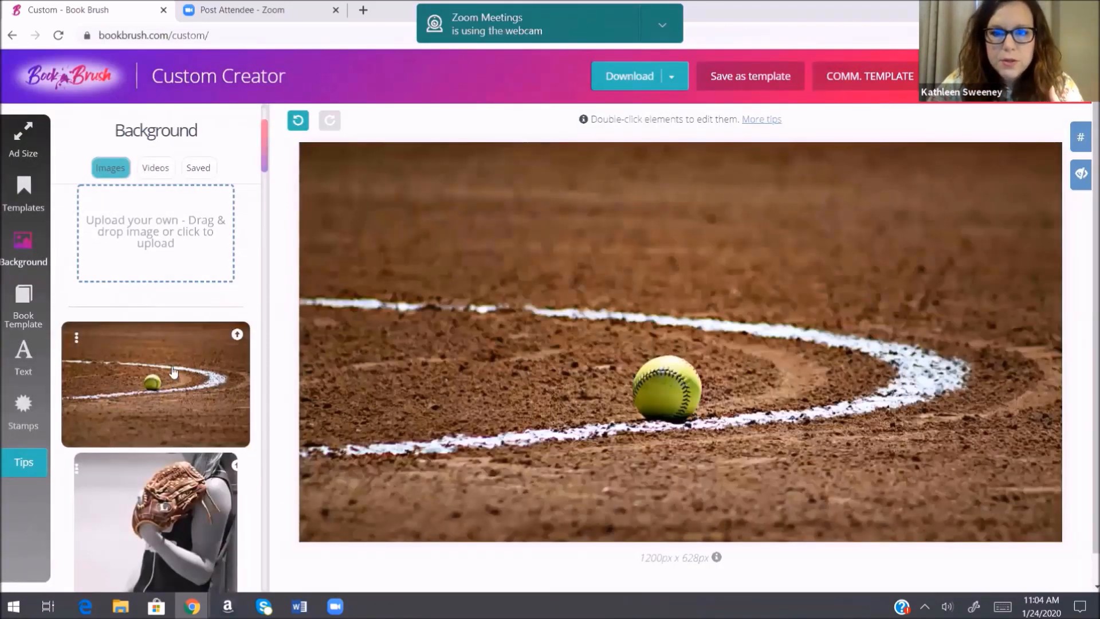
Step: Check the source and licence information of the applied softball photo and close it
left_click(77, 341)
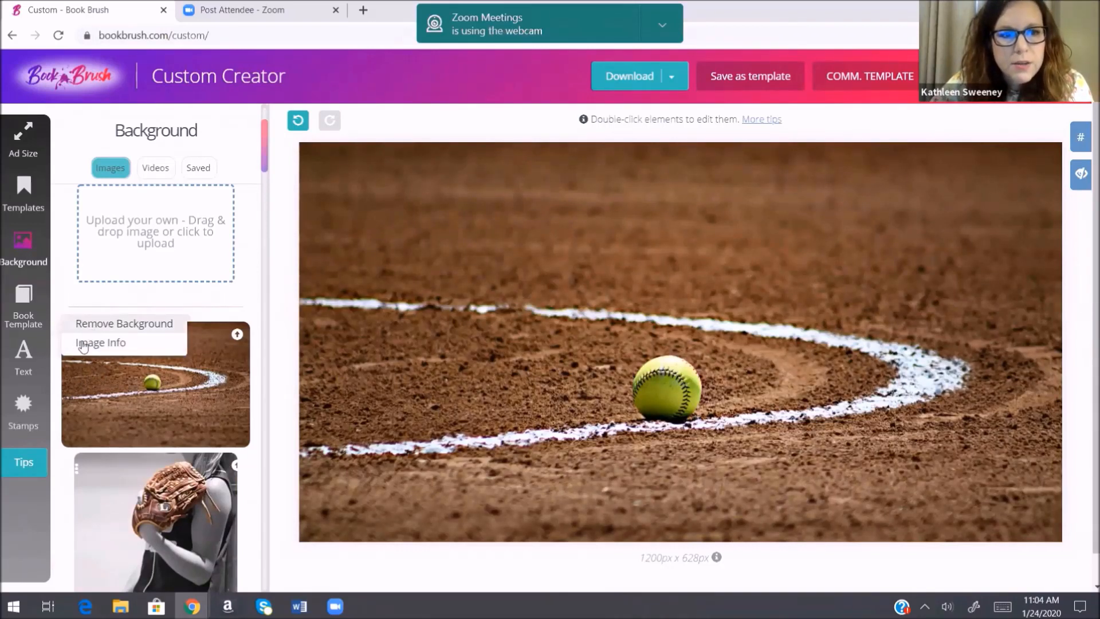
left_click(99, 343)
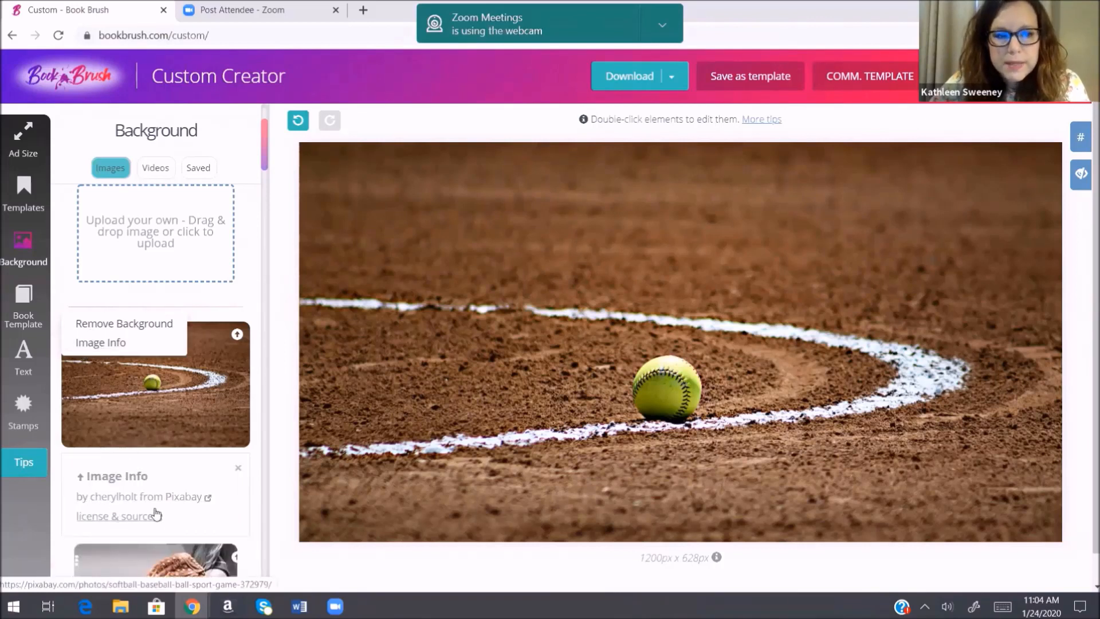
left_click(238, 468)
Step: Try the photo of the seated number 12 player as background, and reapply the photo of the ball beside the chalk line
scroll(236, 445, "down", 2)
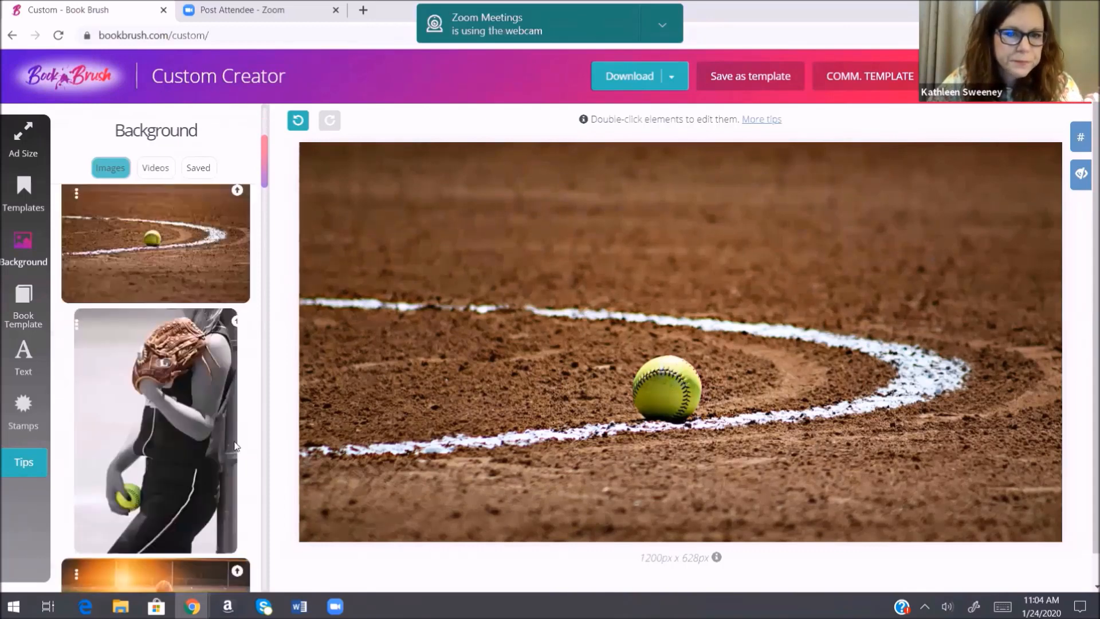
scroll(172, 464, "down", 2)
scroll(173, 465, "down", 2)
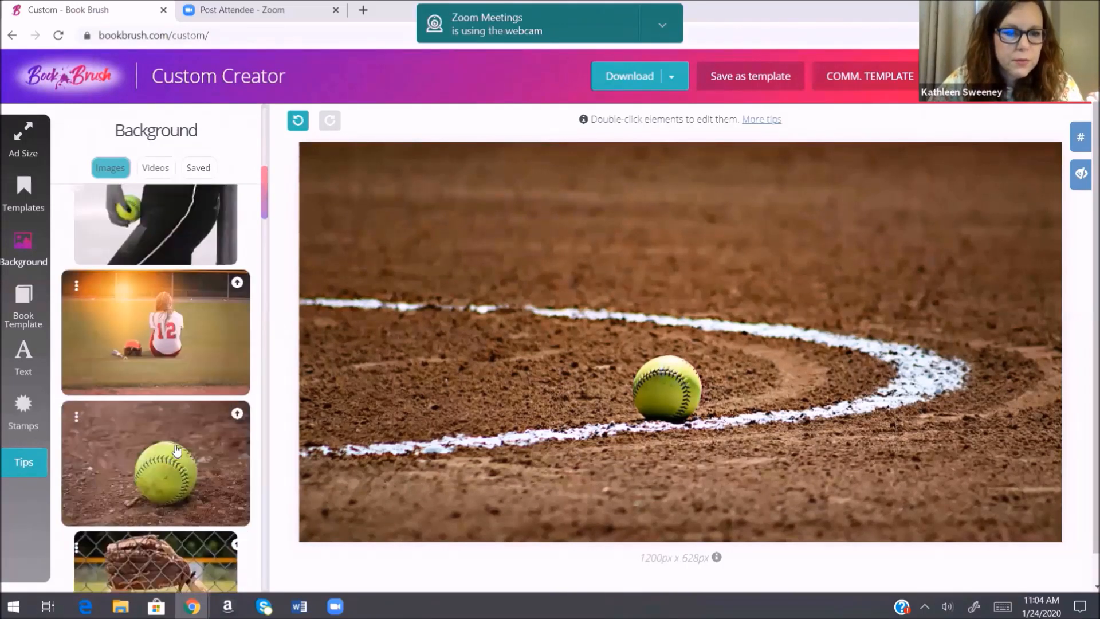
left_click(187, 352)
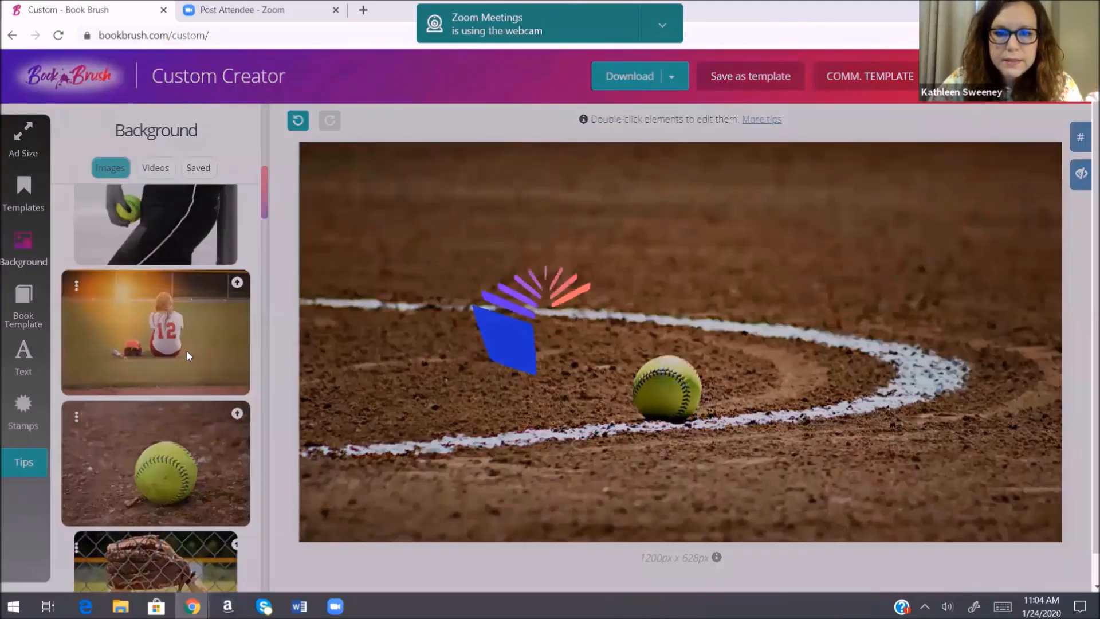
scroll(205, 388, "up", 5)
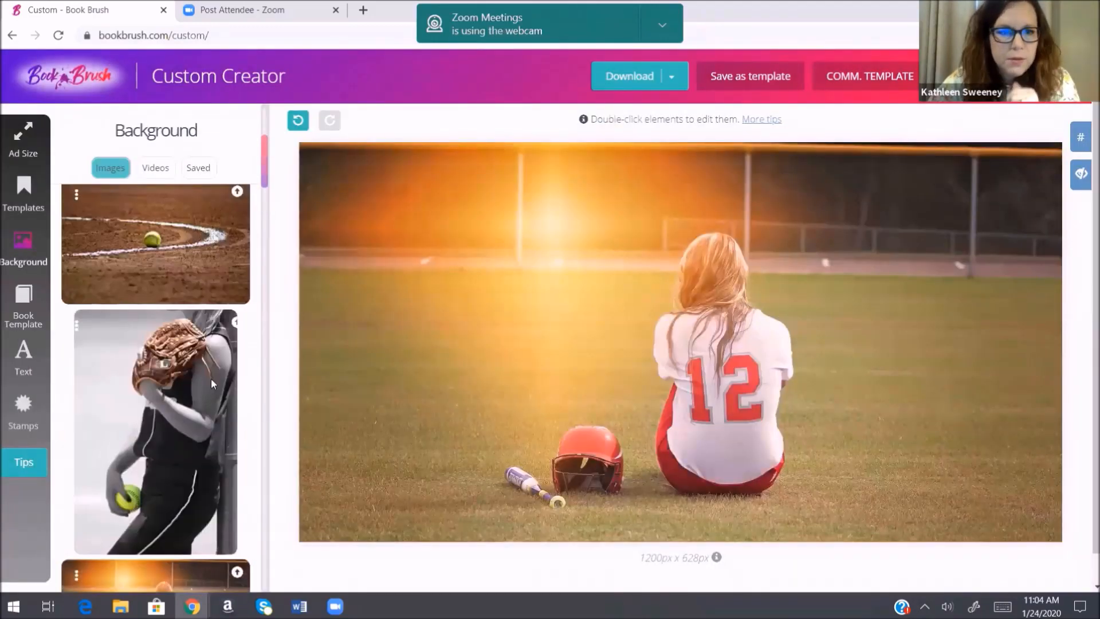
left_click(189, 379)
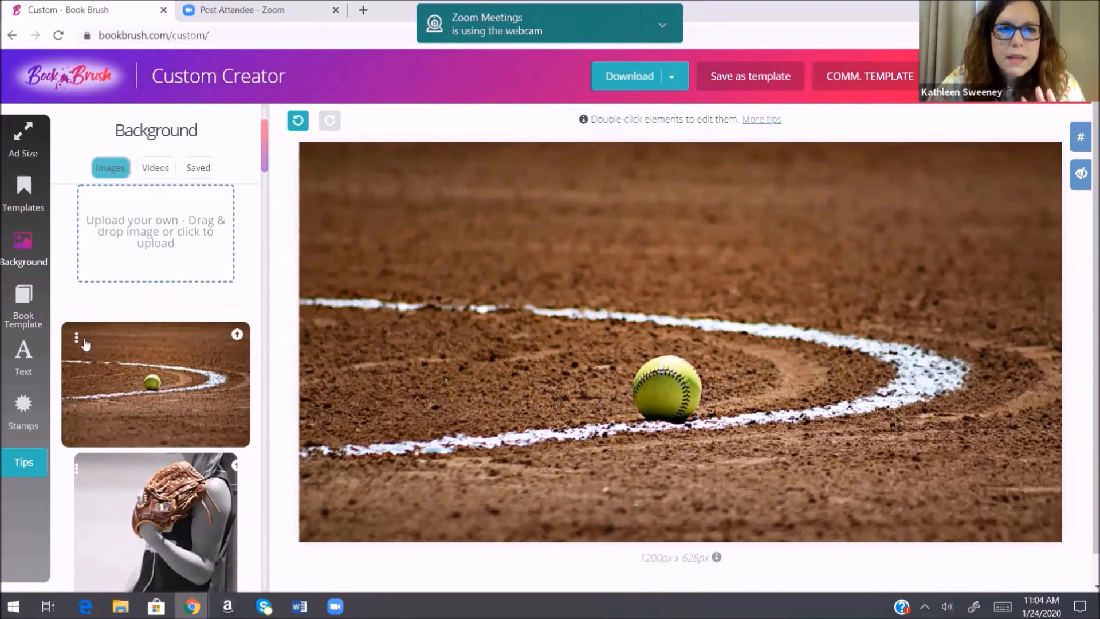
Step: Open the background's editing options and enlarge the softball image to roughly the middle of the size range
scroll(121, 295, "up", 1)
scroll(123, 292, "up", 3)
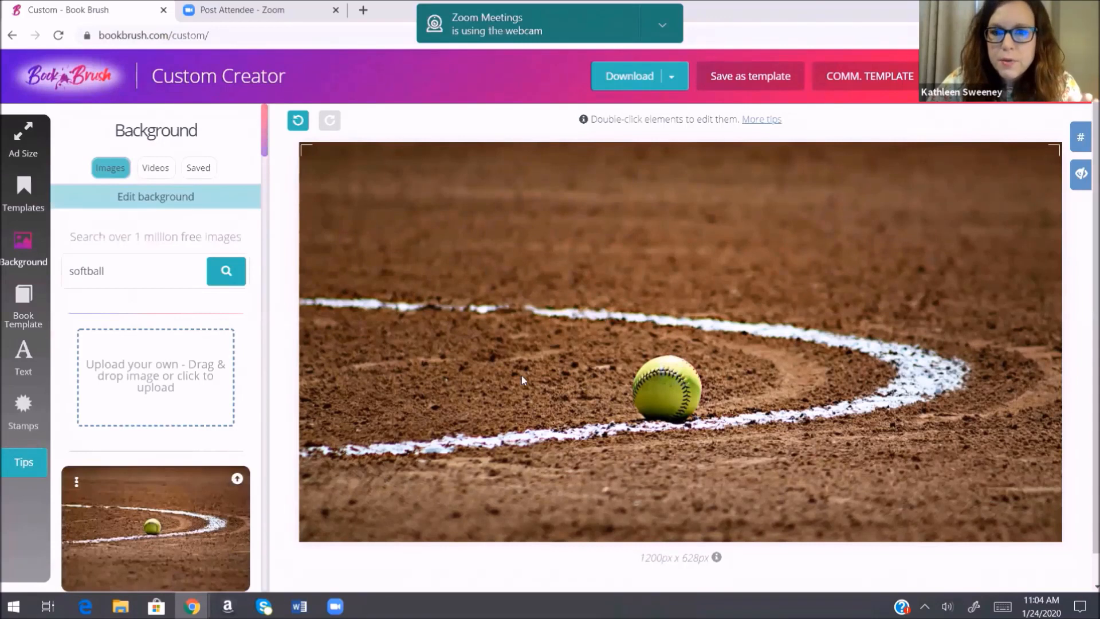
left_click(143, 203)
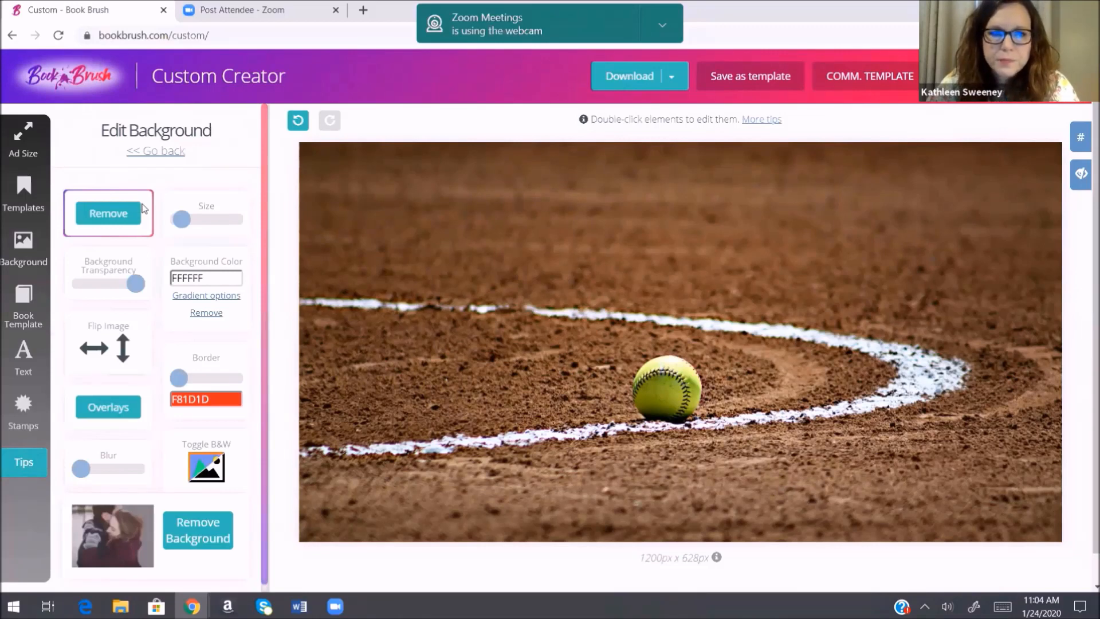
left_click_drag(181, 219, 218, 228)
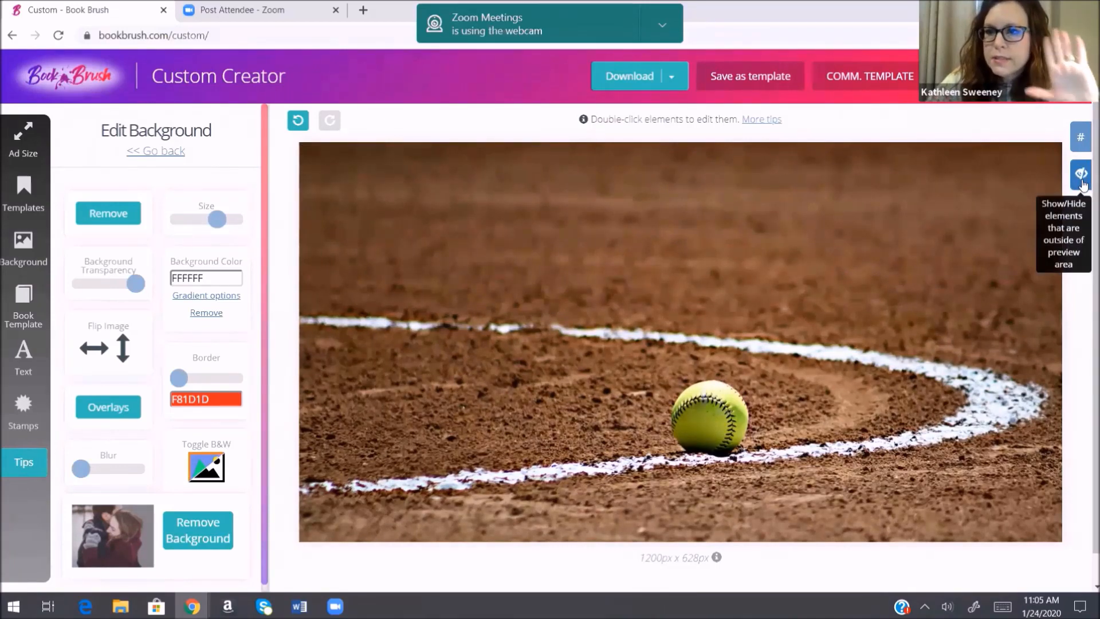
Step: Show the areas outside the preview, shift the enlarged background image slightly upward, and hide the outside areas again
left_click(1082, 178)
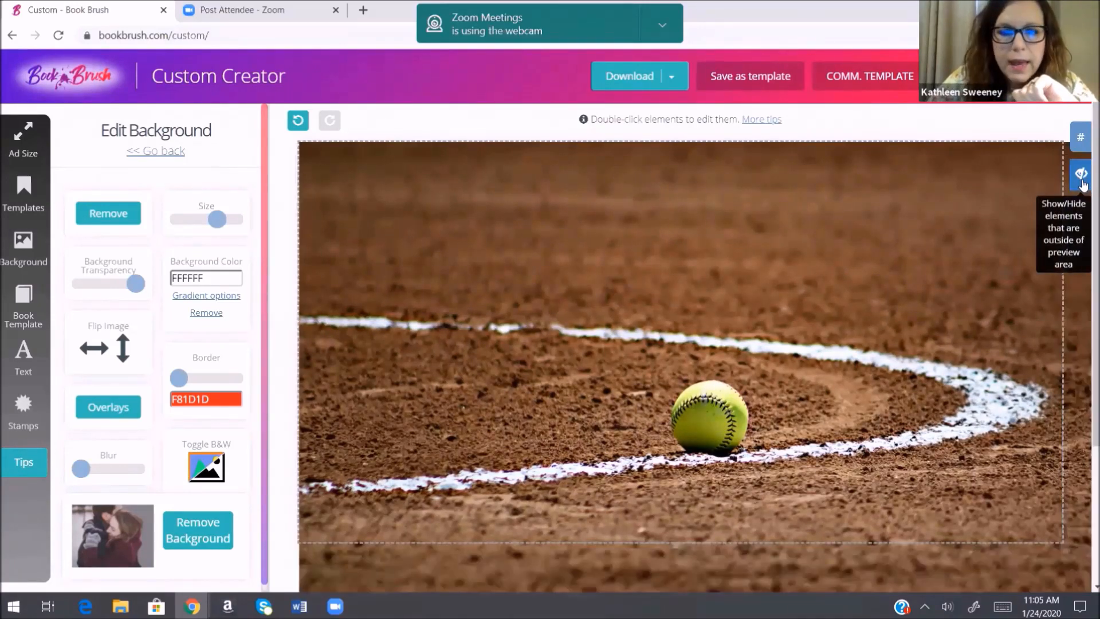
left_click_drag(784, 346, 817, 318)
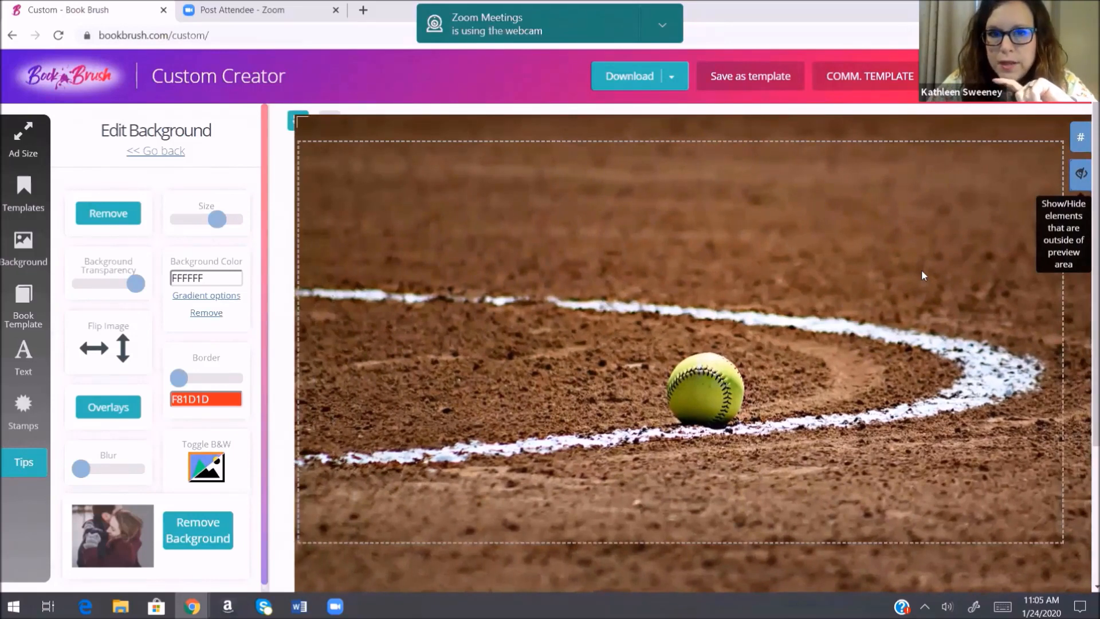
left_click(1079, 183)
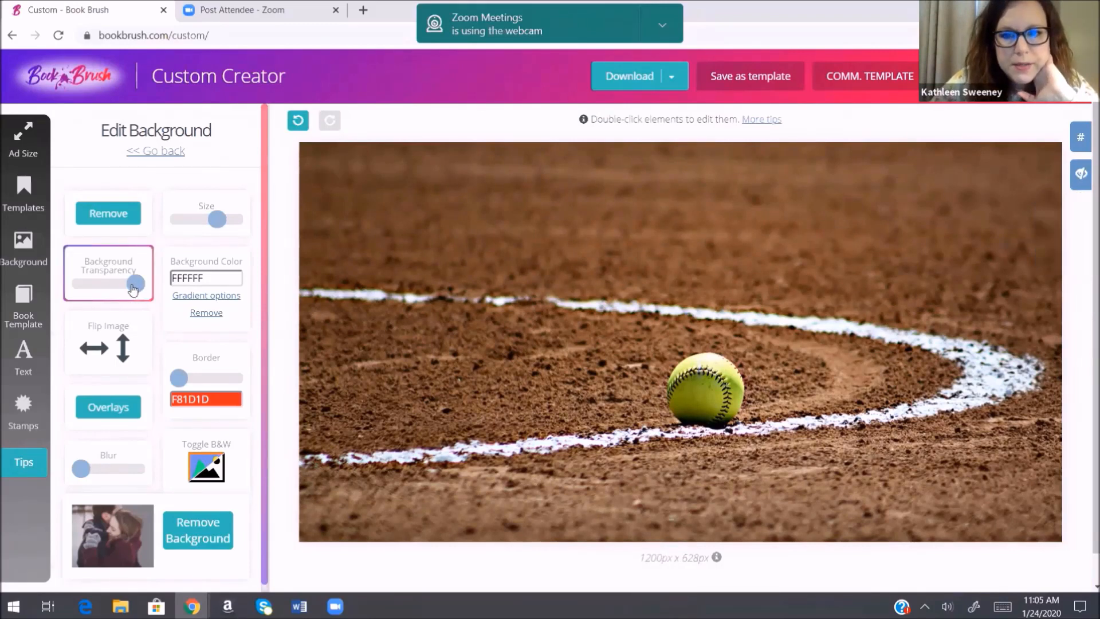
Step: Make the image slightly transparent to test several background colors, set the color to F816FF, and restore the image to full opacity
left_click_drag(133, 291, 122, 290)
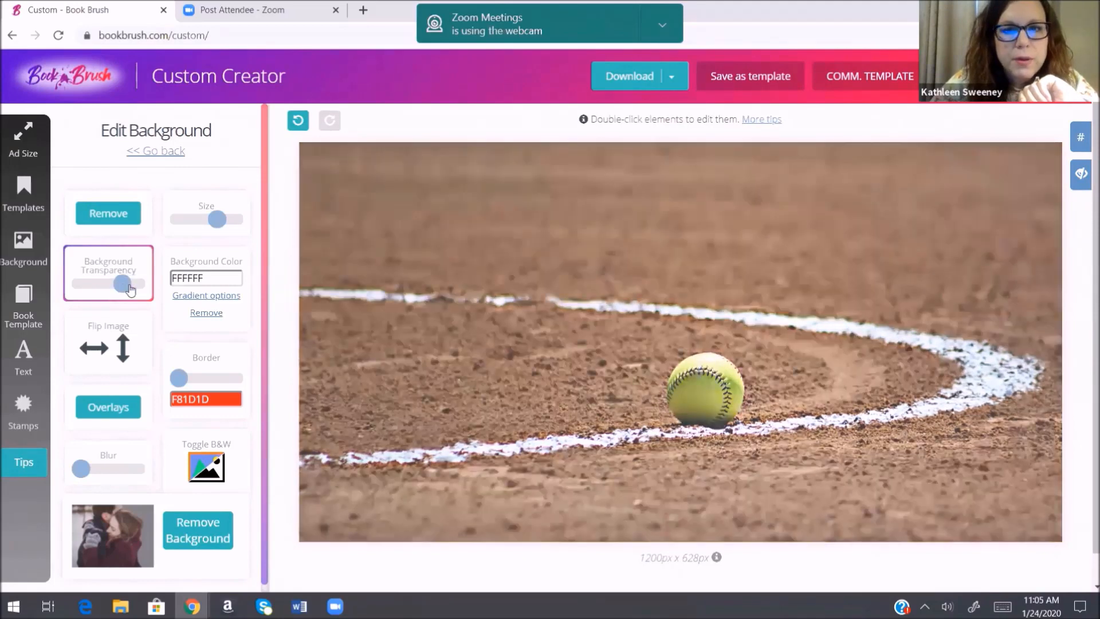
left_click(244, 276)
left_click(271, 305)
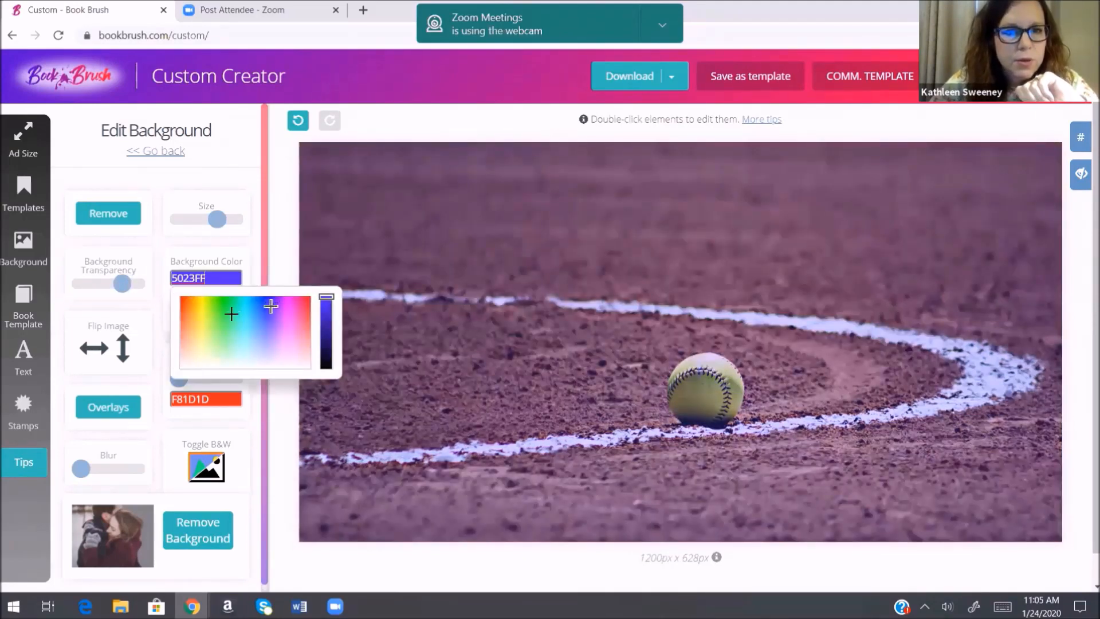
left_click(218, 302)
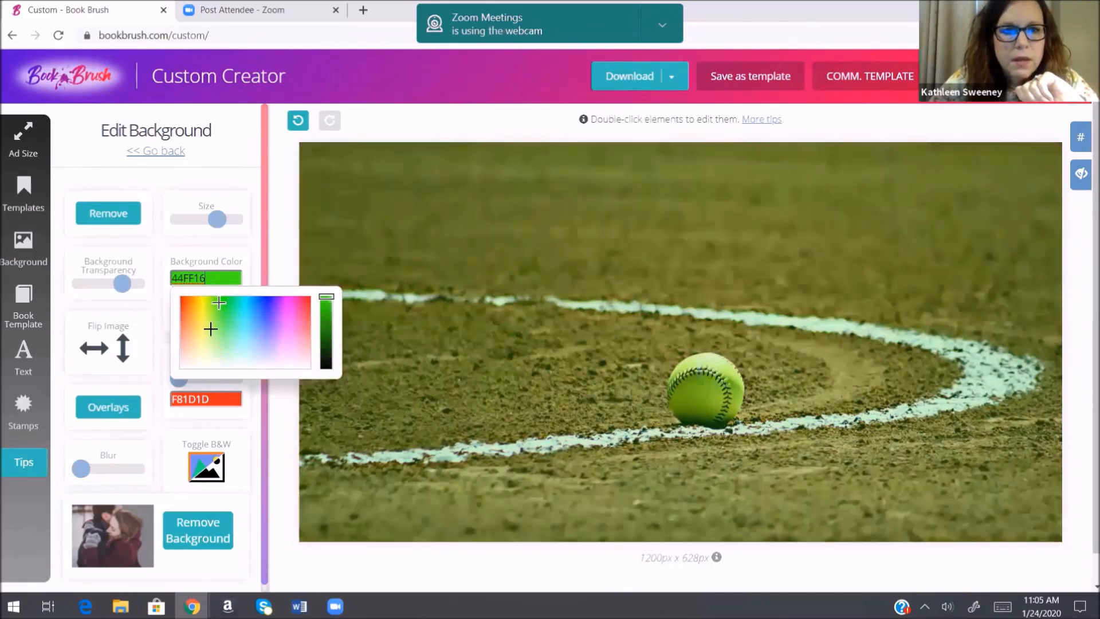
left_click(195, 334)
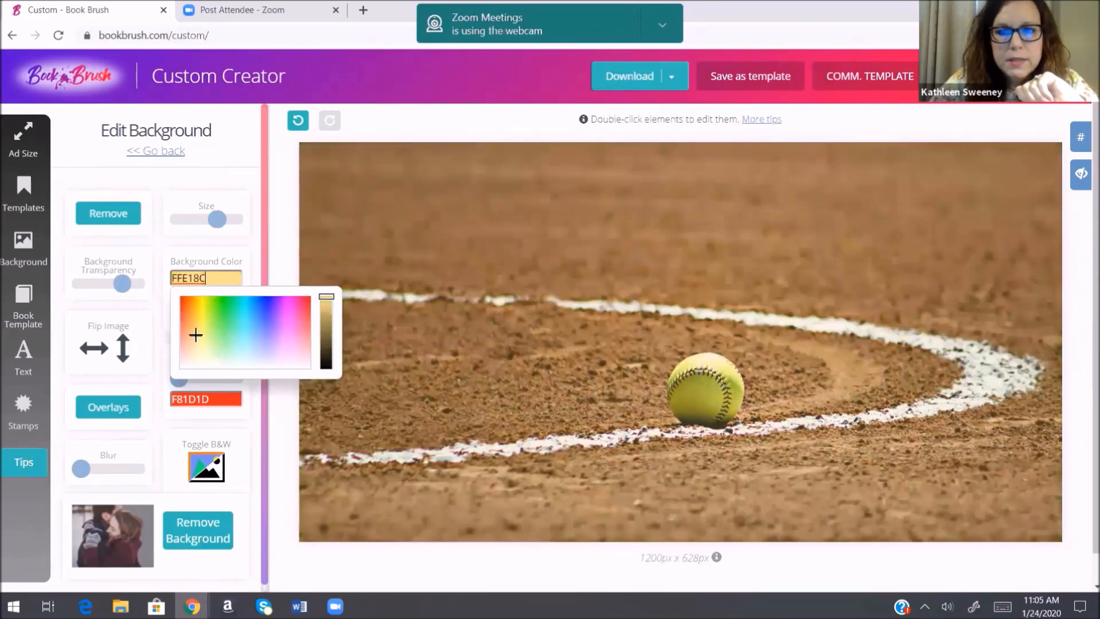
left_click(286, 303)
left_click_drag(122, 284, 150, 292)
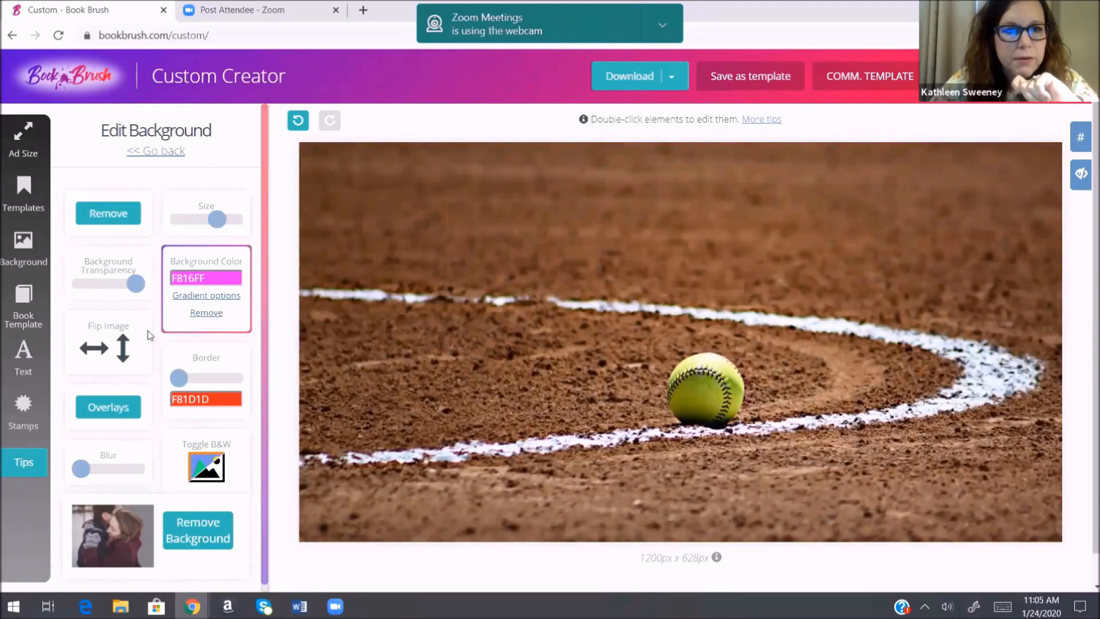
Step: Try flipping the background image horizontally and return it to its original orientation
left_click(91, 351)
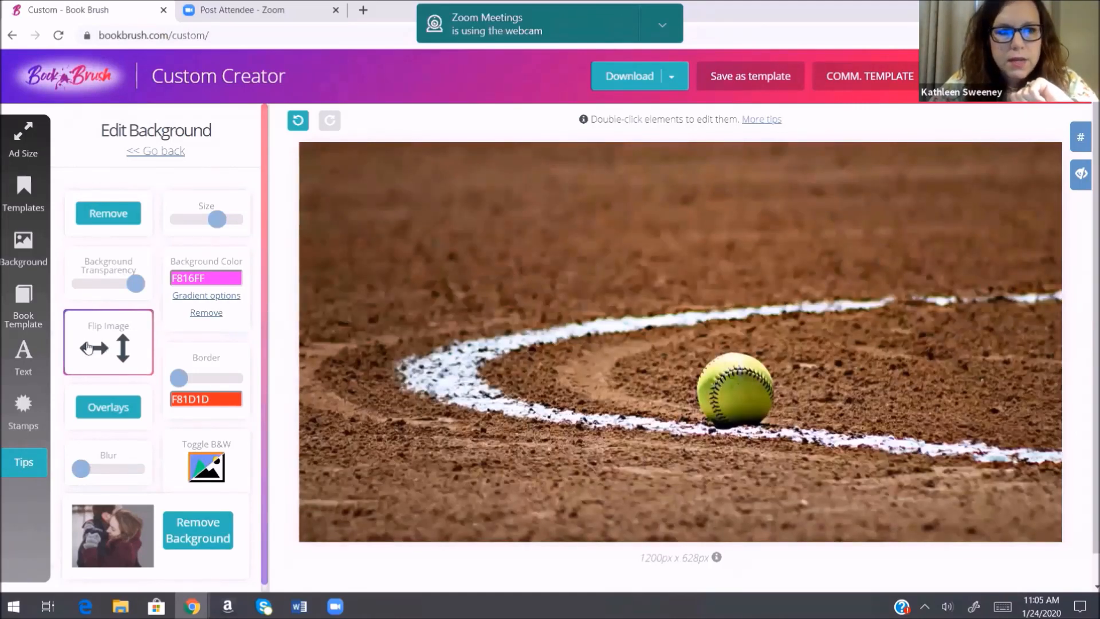
left_click(88, 349)
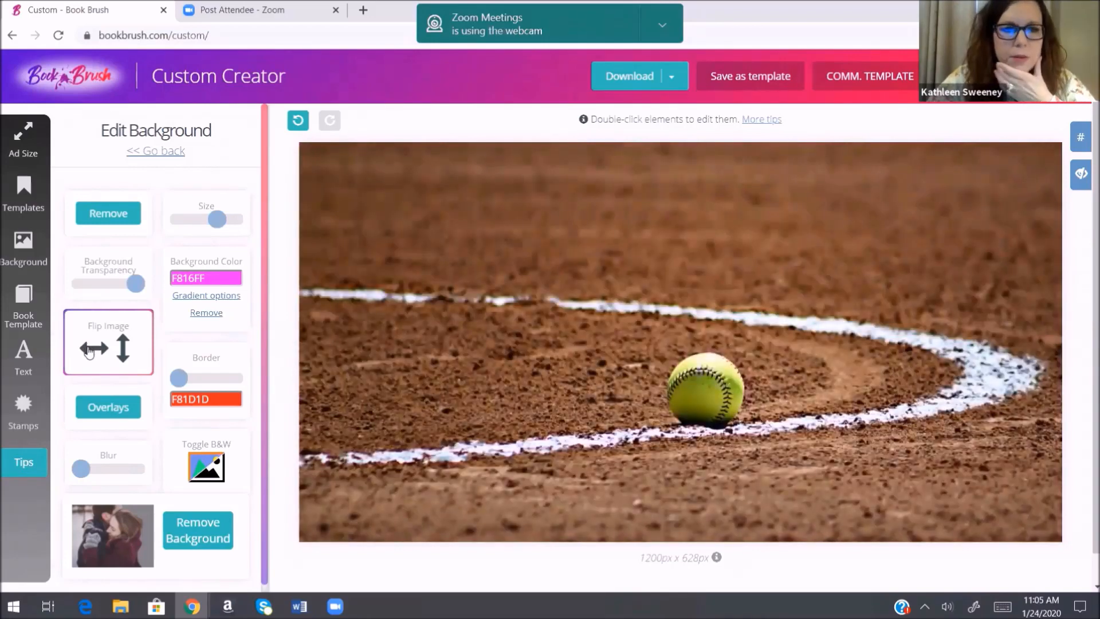
left_click(89, 350)
left_click(89, 350)
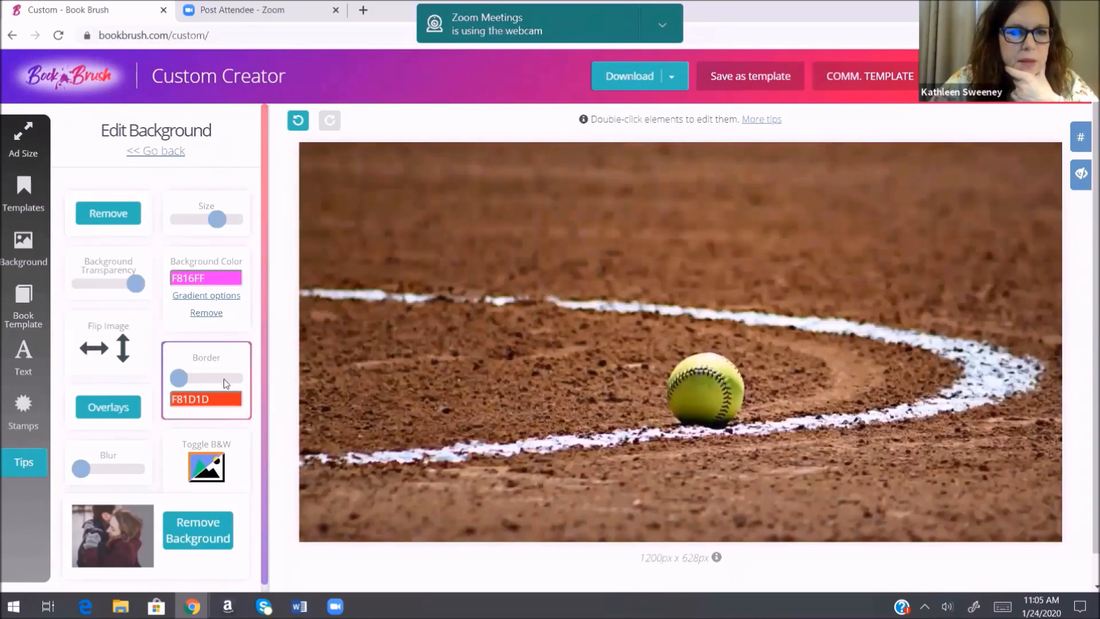
Step: Blur the background image slightly, then switch the black-and-white effect on and back off
scroll(144, 458, "down", 1)
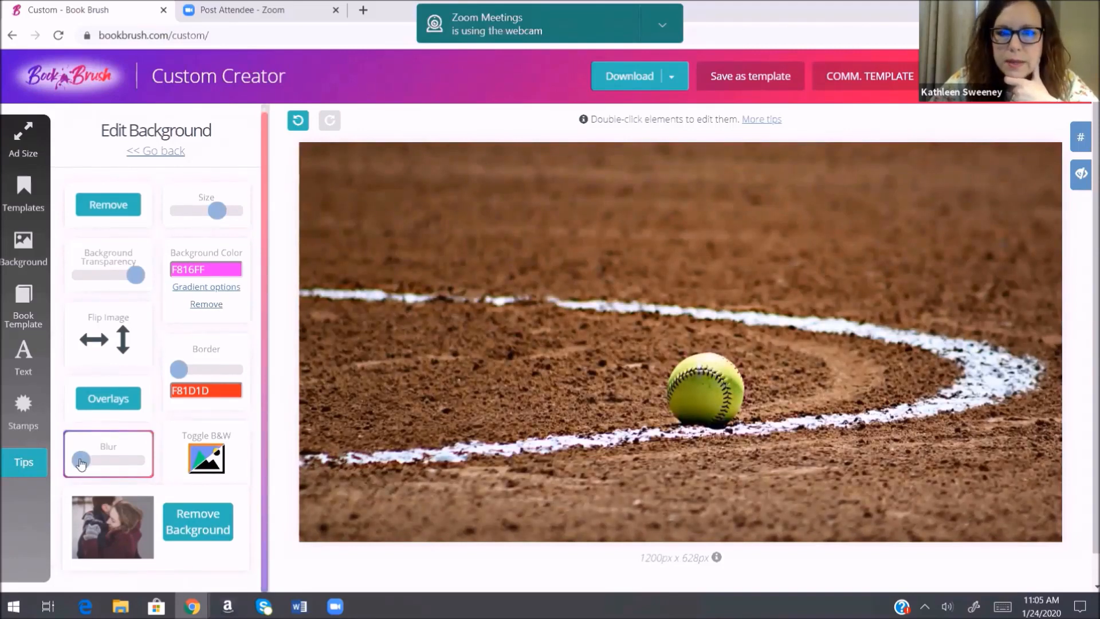
left_click_drag(82, 461, 89, 469)
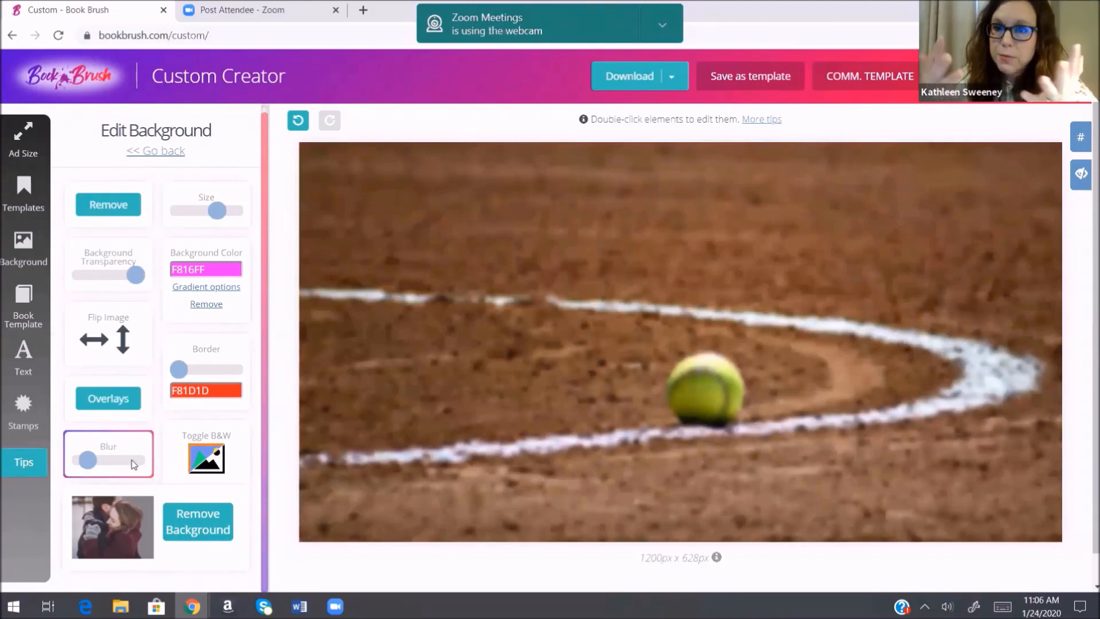
left_click(207, 466)
left_click(208, 465)
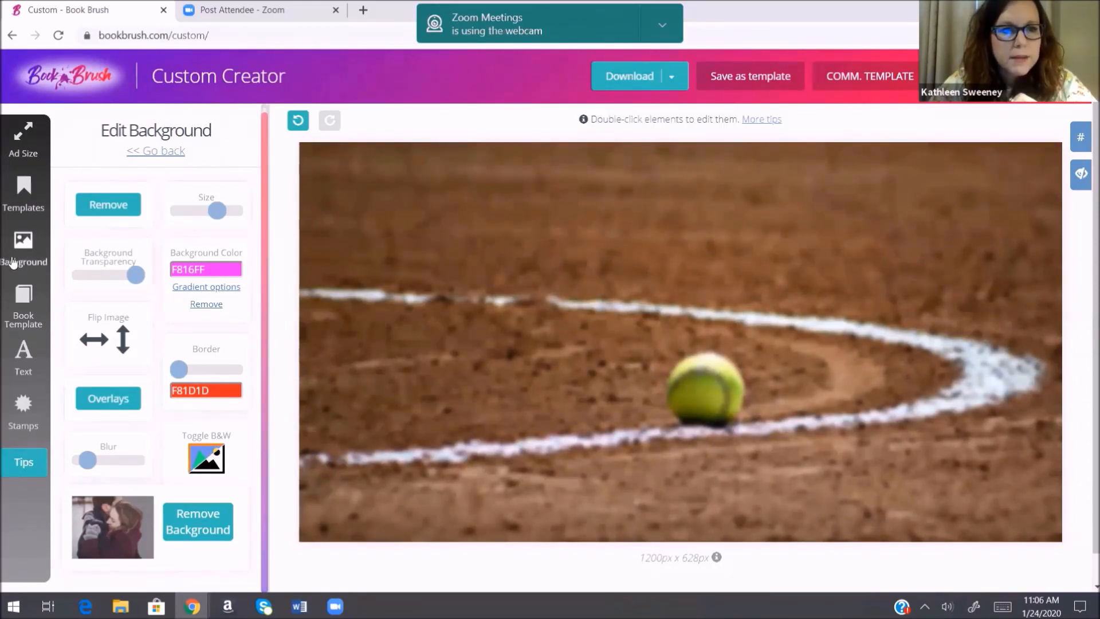
Step: Browse the book templates from start to end, examining the paperback, hardcover, tablet, phone, audiobook and box-set mockups
left_click(22, 304)
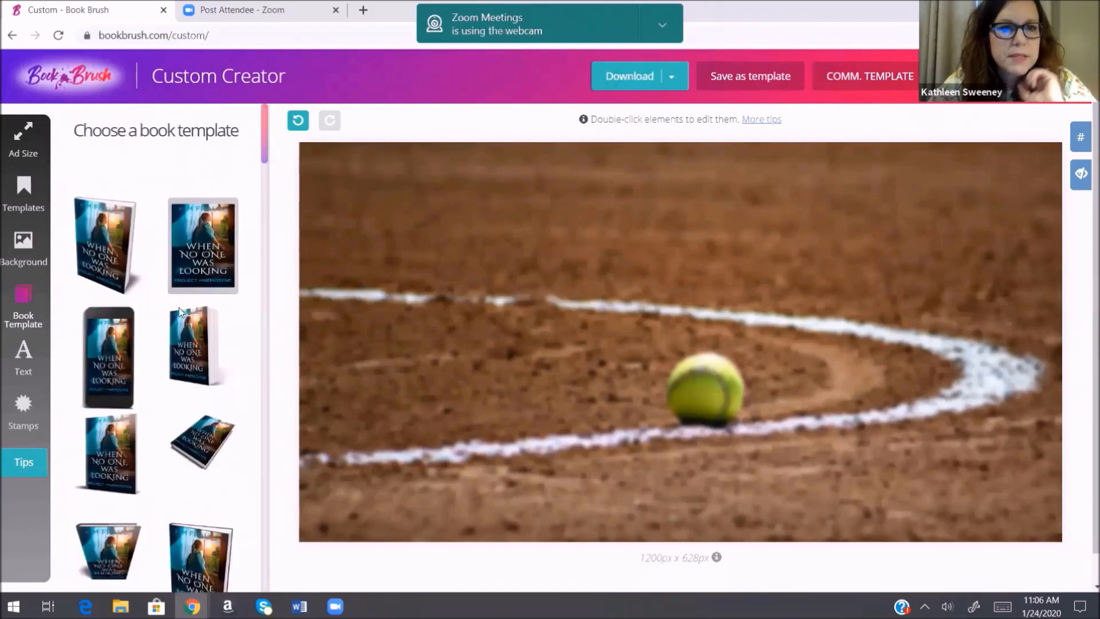
scroll(207, 268, "down", 2)
scroll(208, 268, "down", 5)
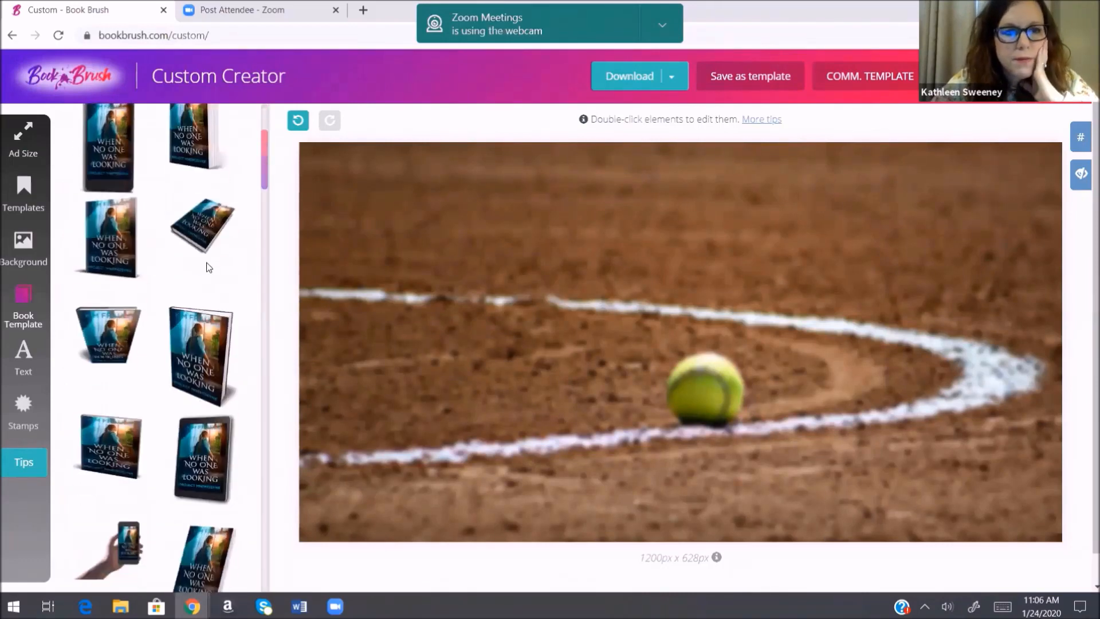
scroll(207, 268, "up", 8)
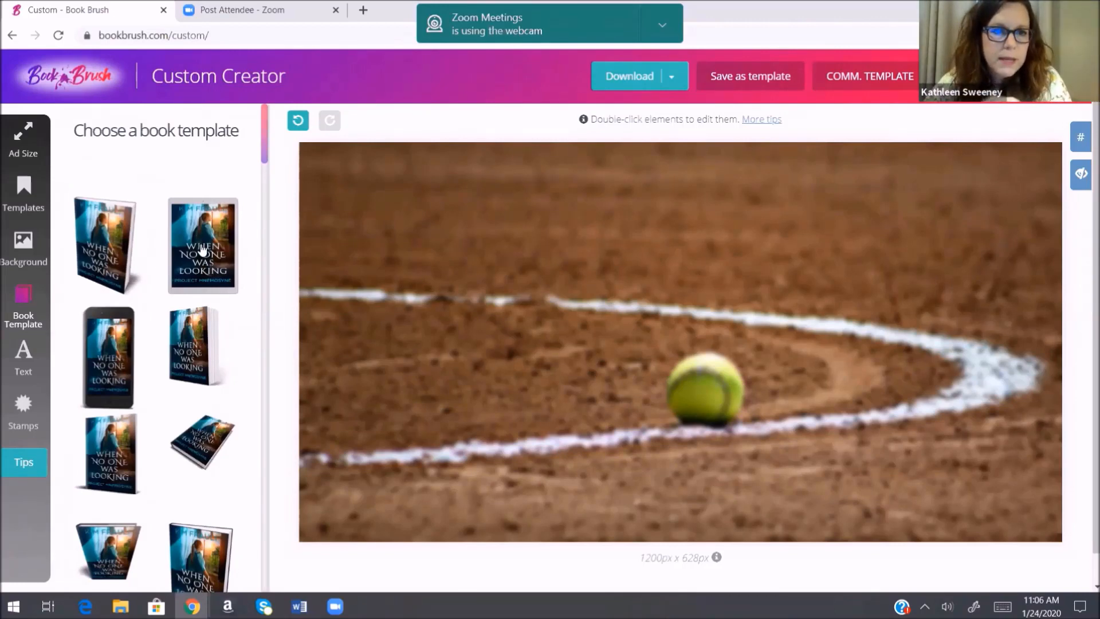
scroll(201, 248, "down", 7)
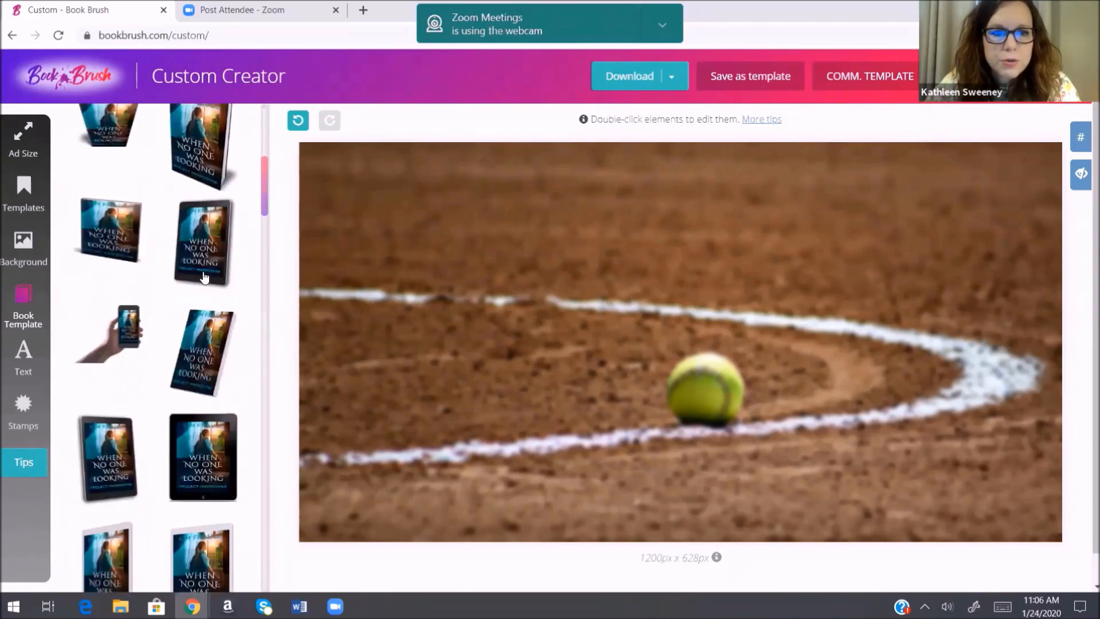
scroll(204, 276, "down", 6)
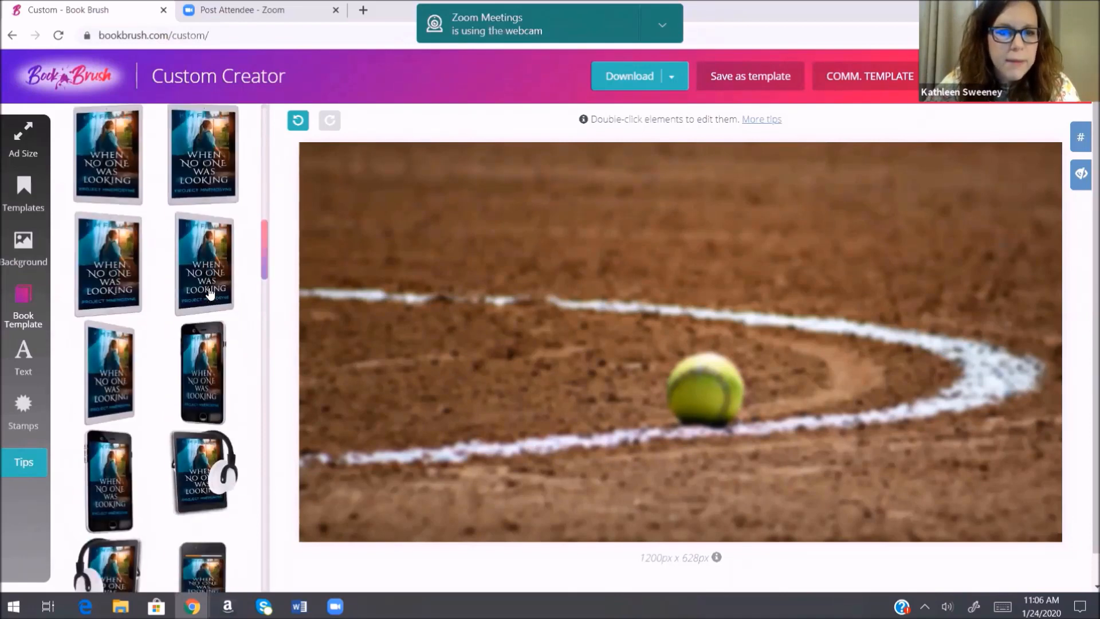
scroll(209, 293, "down", 6)
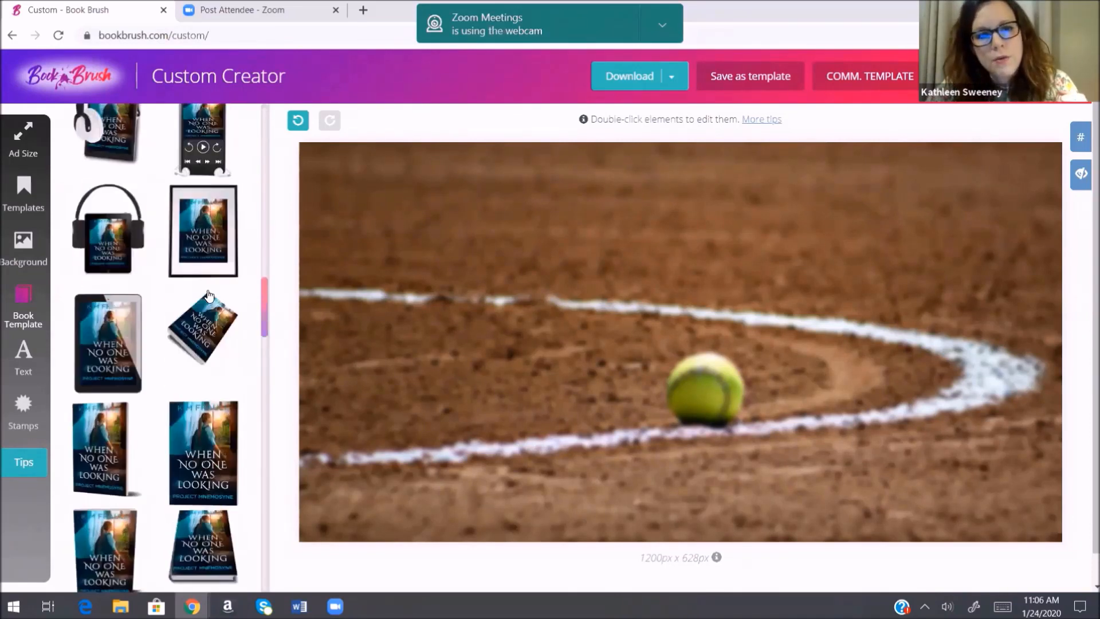
scroll(209, 295, "down", 6)
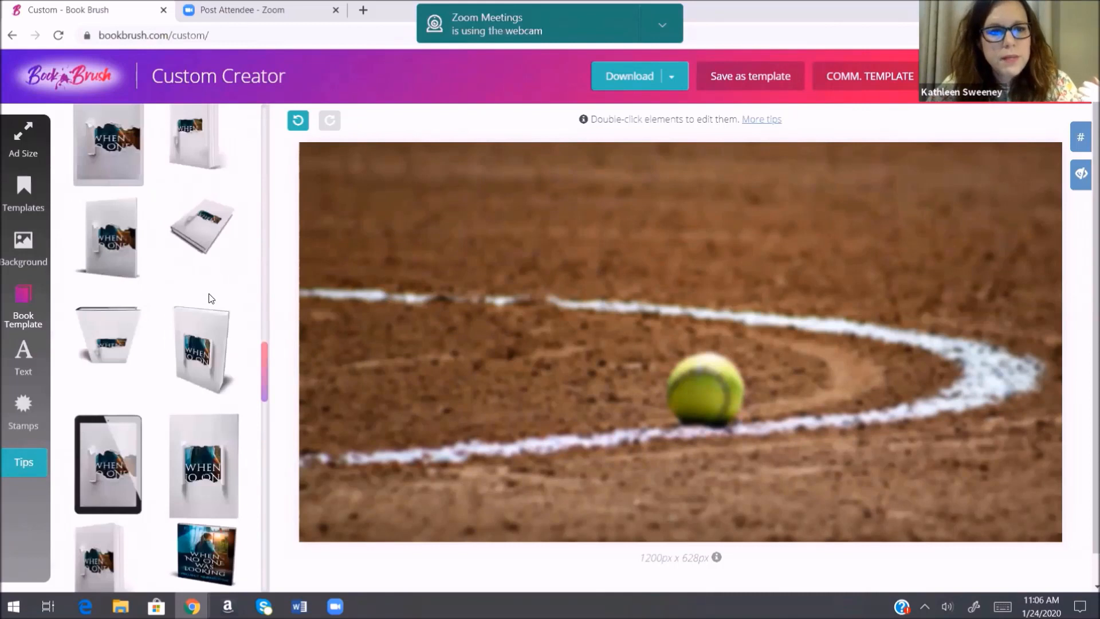
scroll(211, 298, "down", 5)
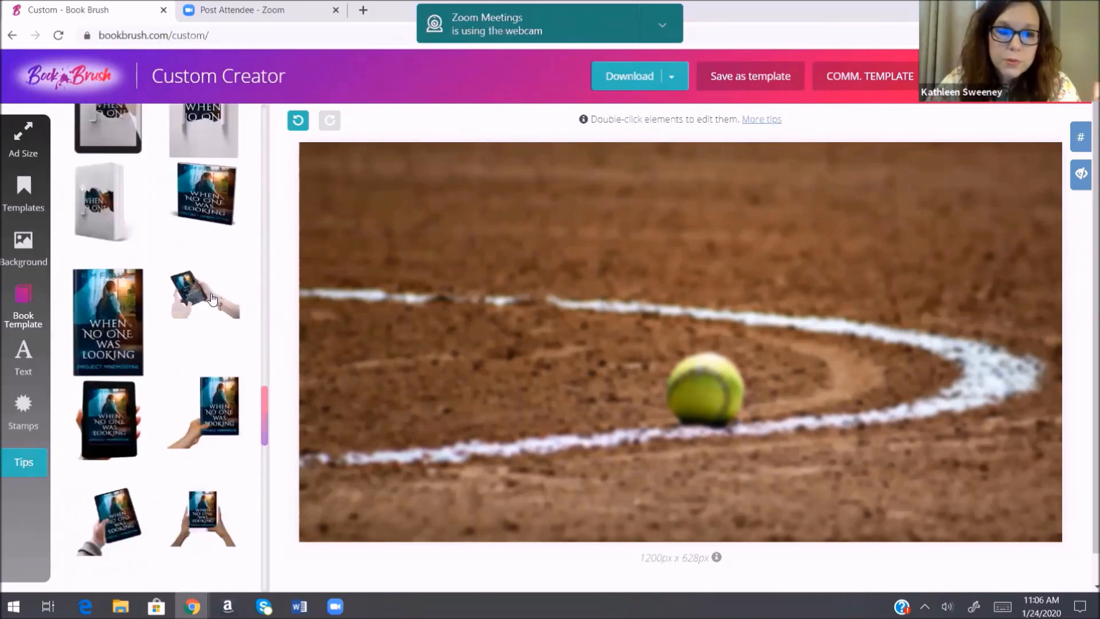
scroll(212, 298, "down", 3)
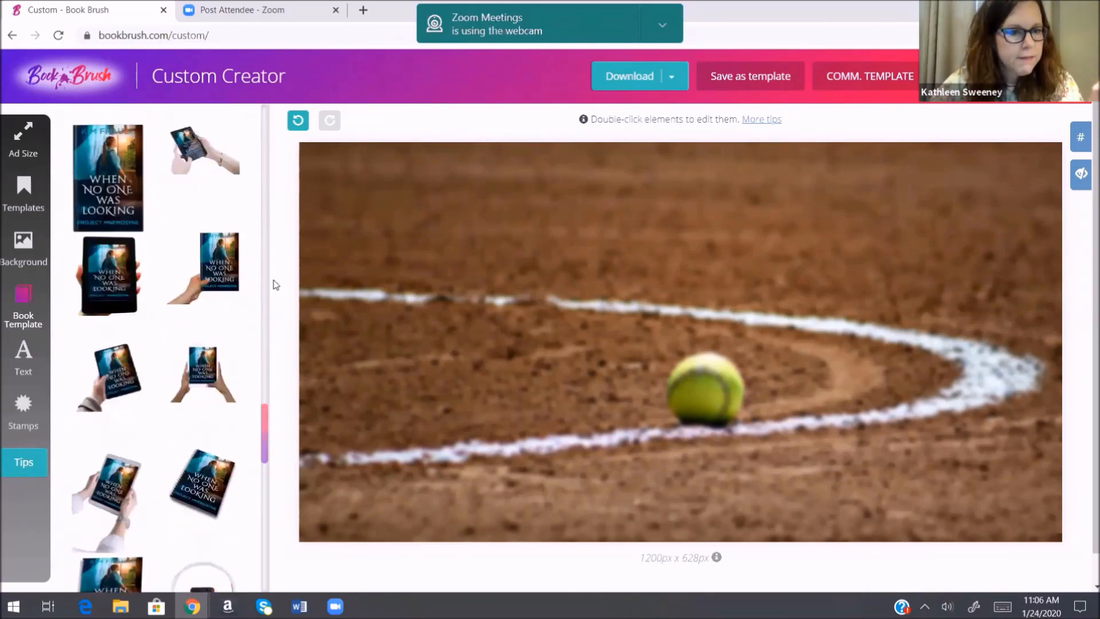
scroll(186, 278, "down", 10)
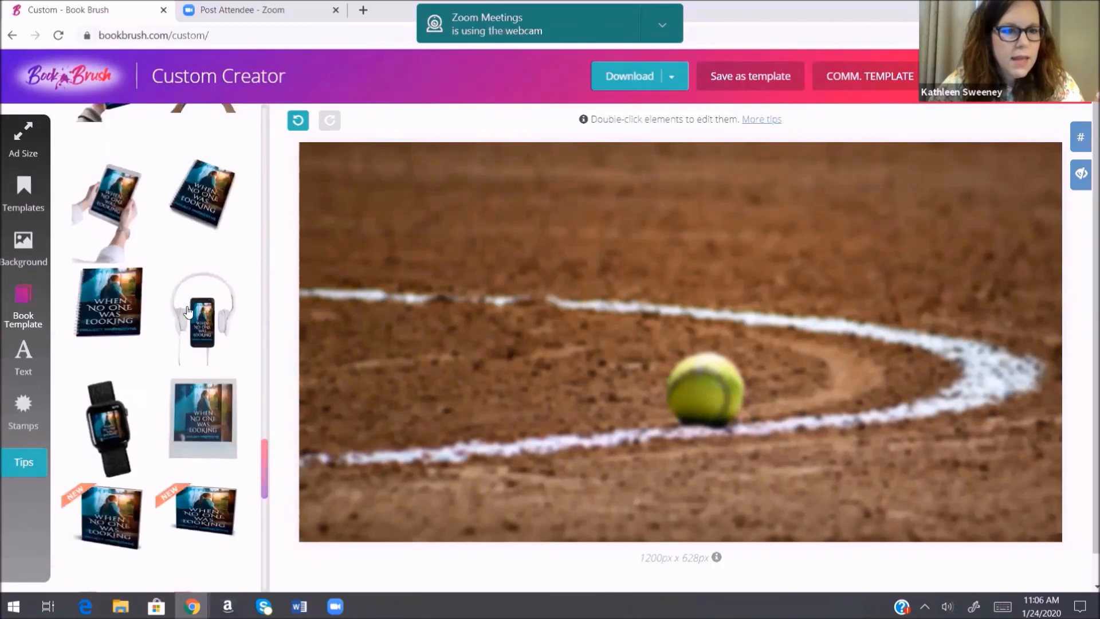
scroll(185, 319, "down", 10)
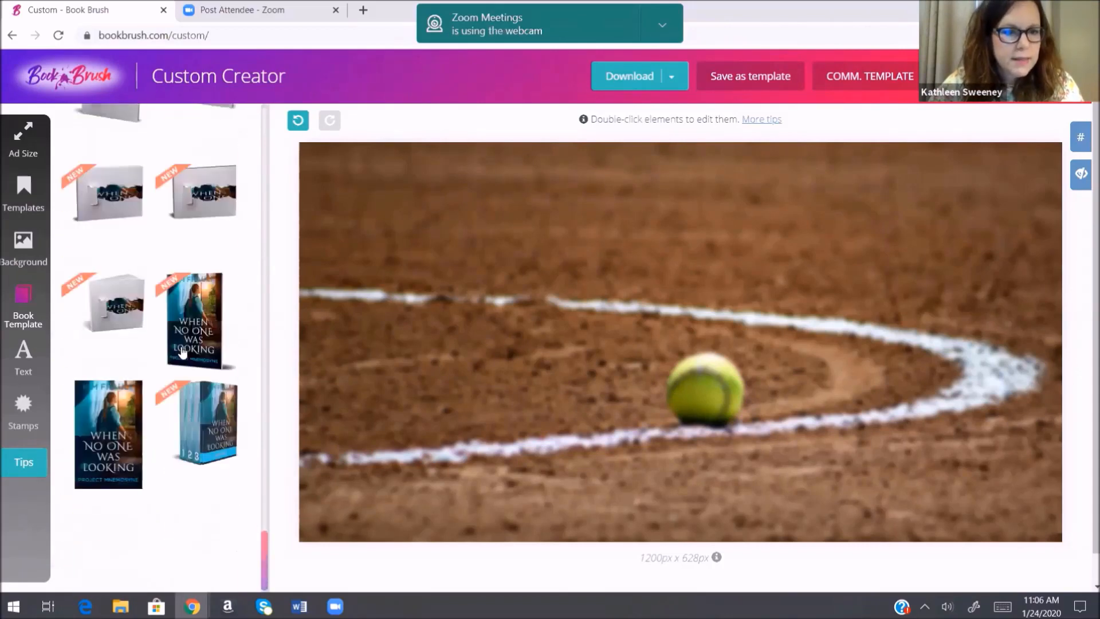
scroll(175, 344, "up", 10)
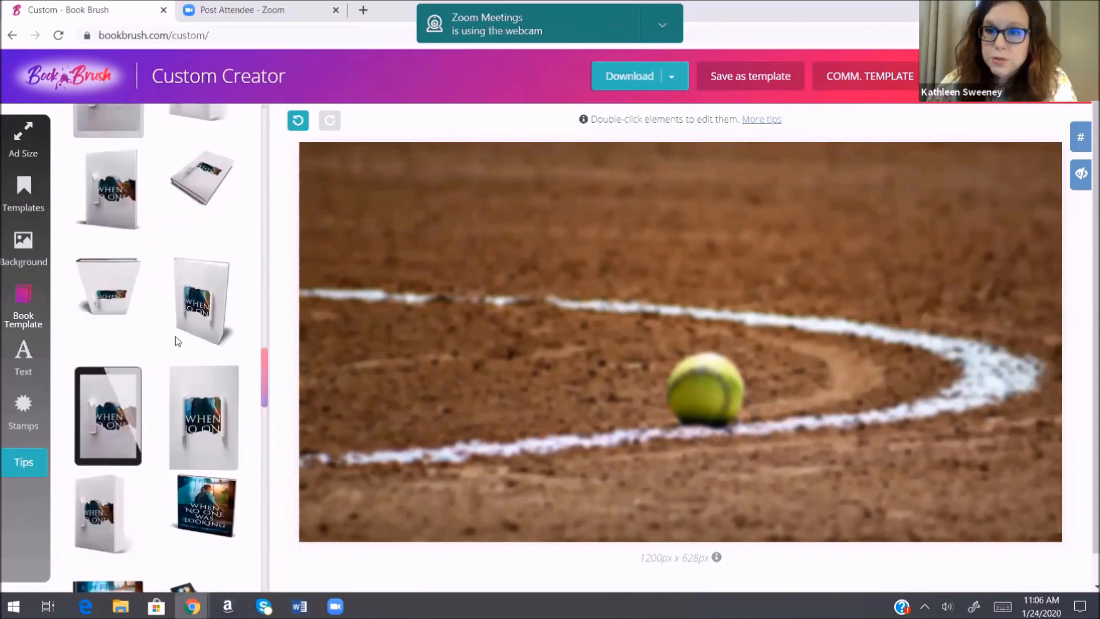
scroll(189, 301, "up", 10)
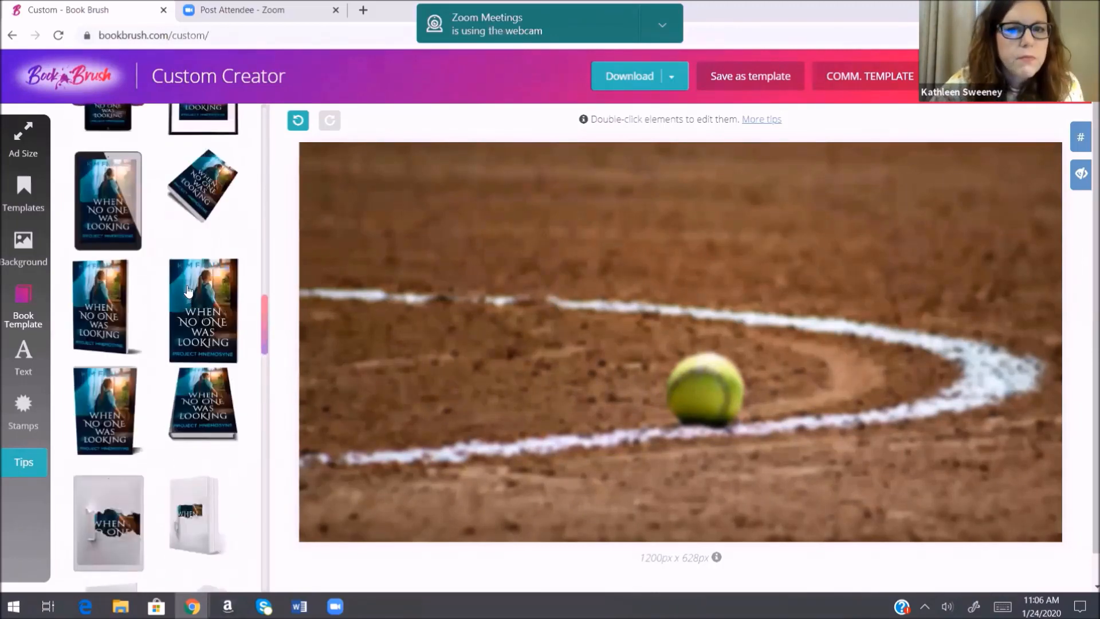
scroll(182, 296, "up", 4)
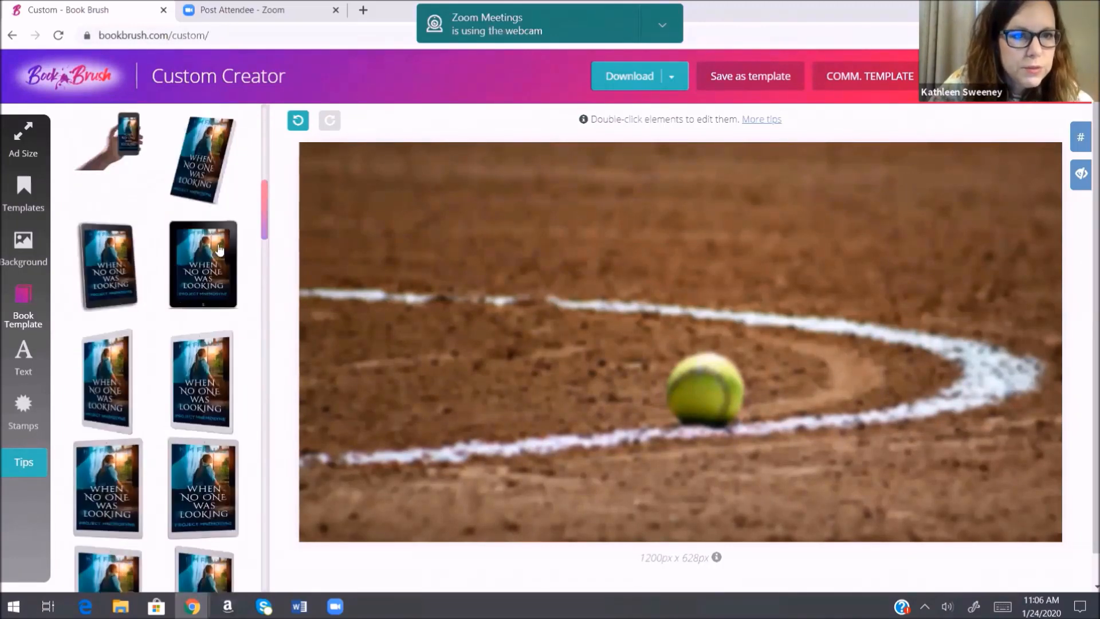
scroll(207, 252, "up", 5)
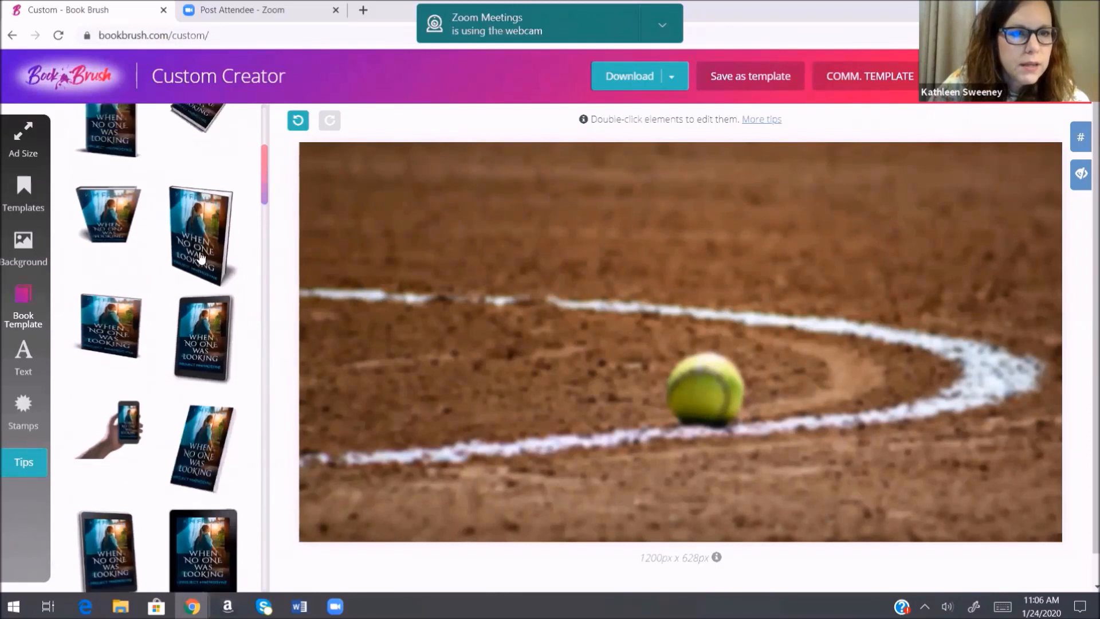
scroll(168, 182, "up", 2)
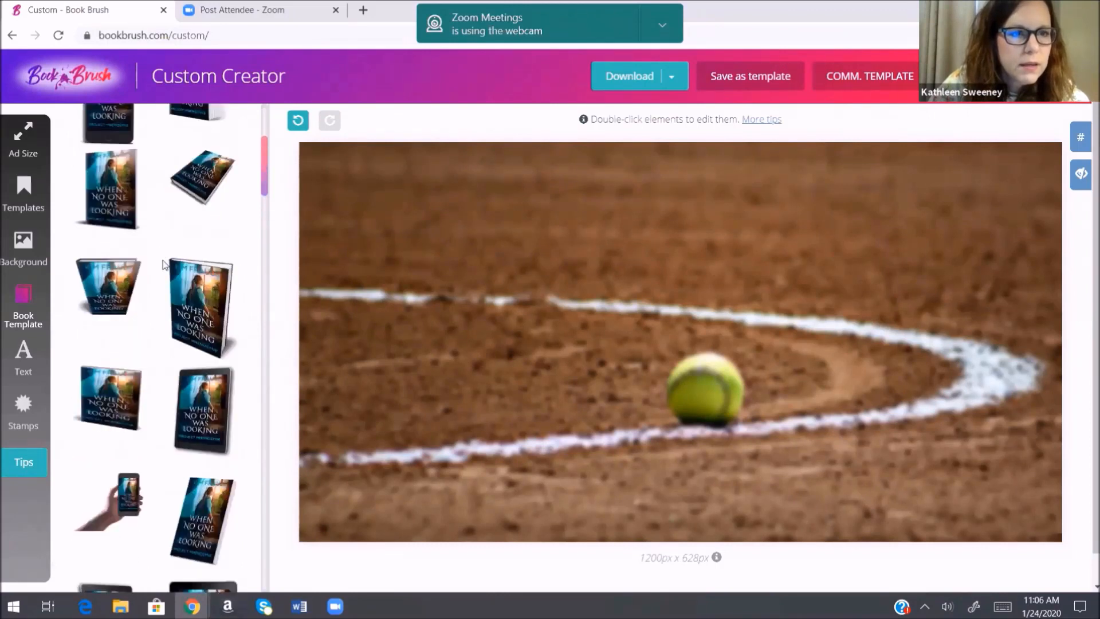
Step: Add the upright standing book mockup with the "Hit like a Girl" cover, slightly reduced, on the left half of the ad
left_click(111, 196)
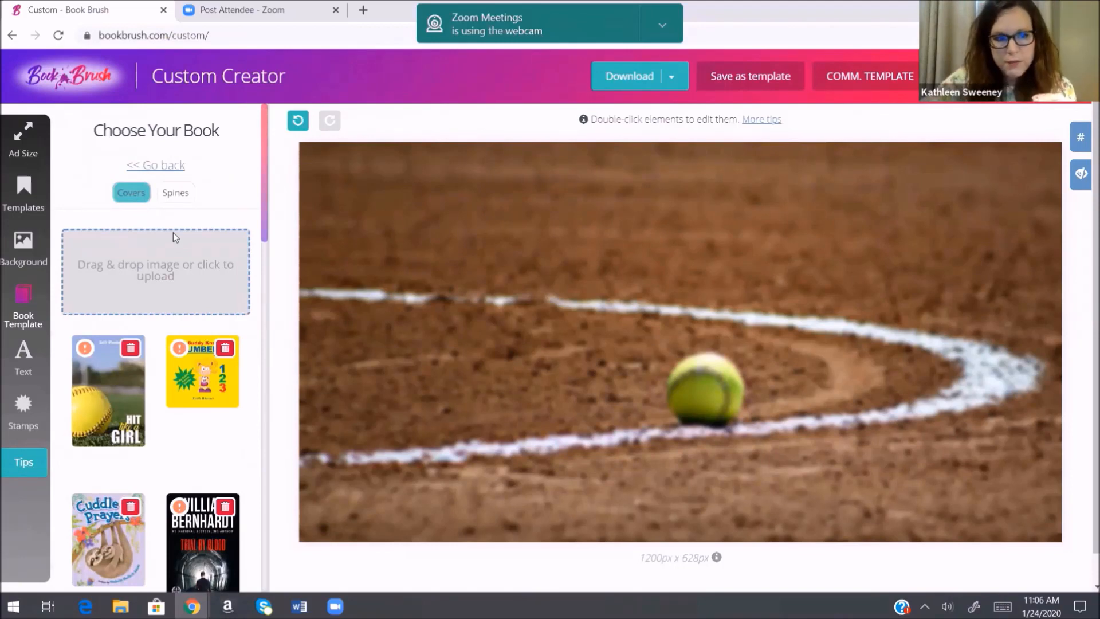
left_click(112, 408)
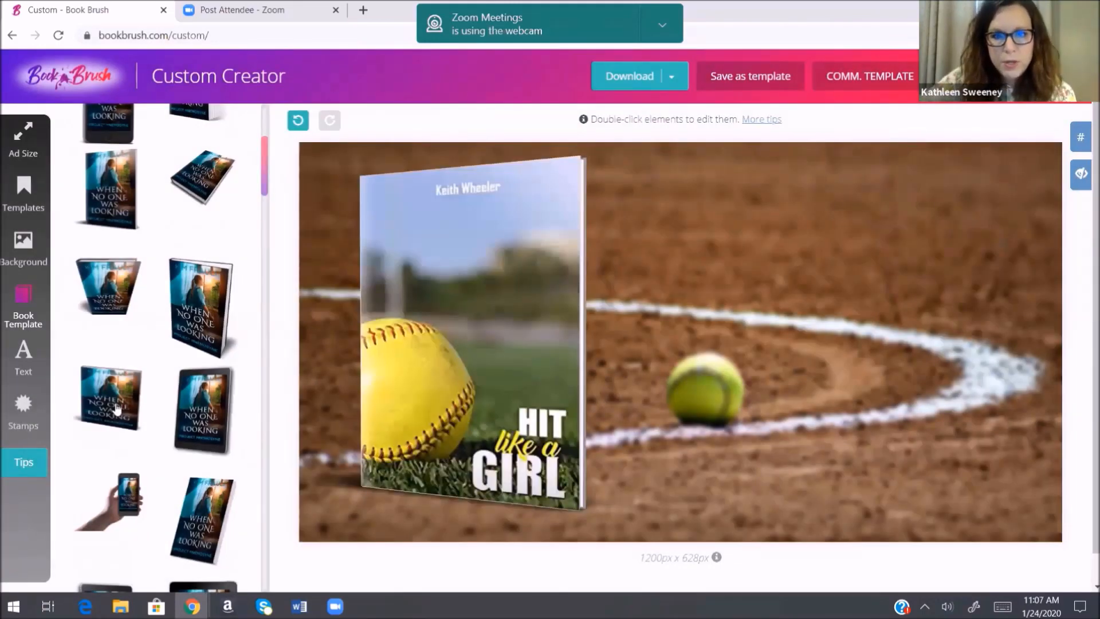
left_click(430, 354)
left_click_drag(431, 354, 476, 362)
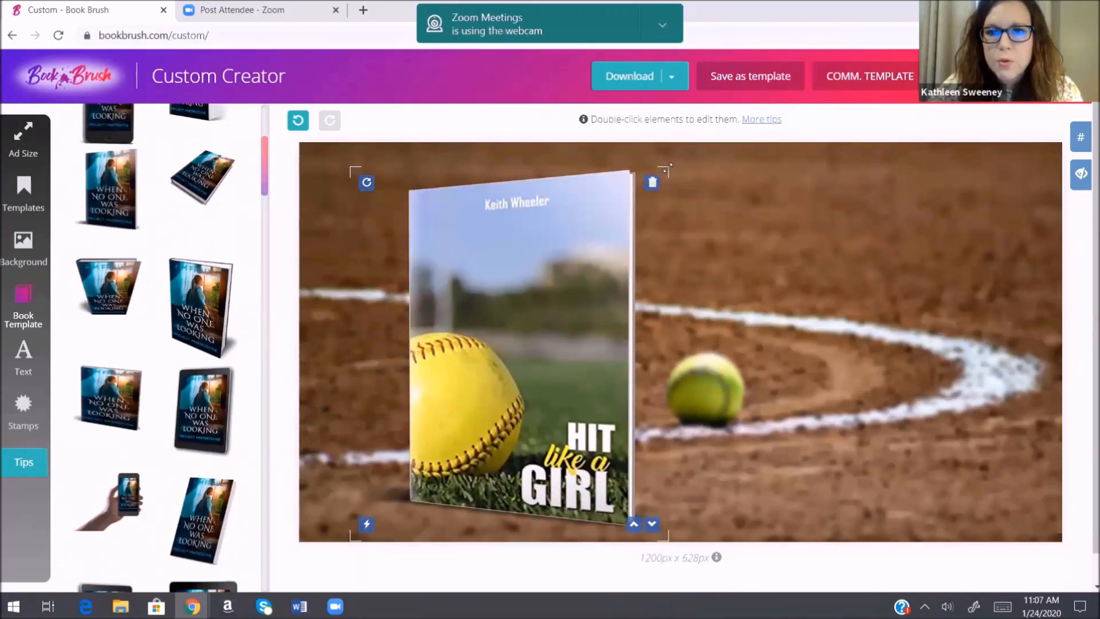
mouse_move(666, 168)
left_mouse_down()
mouse_move(590, 252)
mouse_move(660, 175)
left_mouse_up()
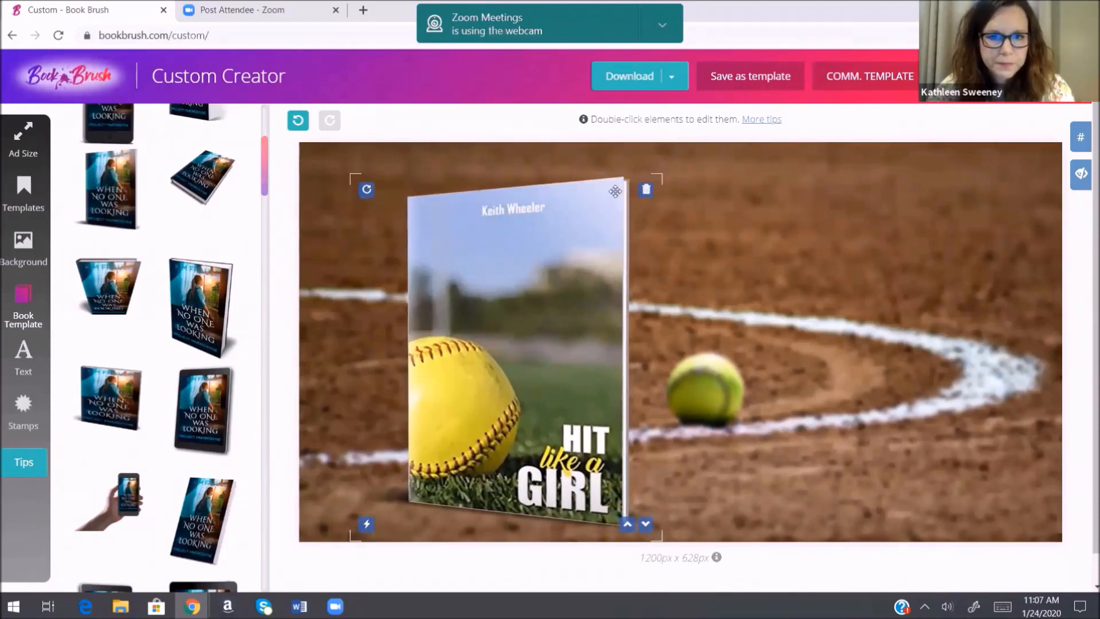
left_click_drag(535, 264, 517, 253)
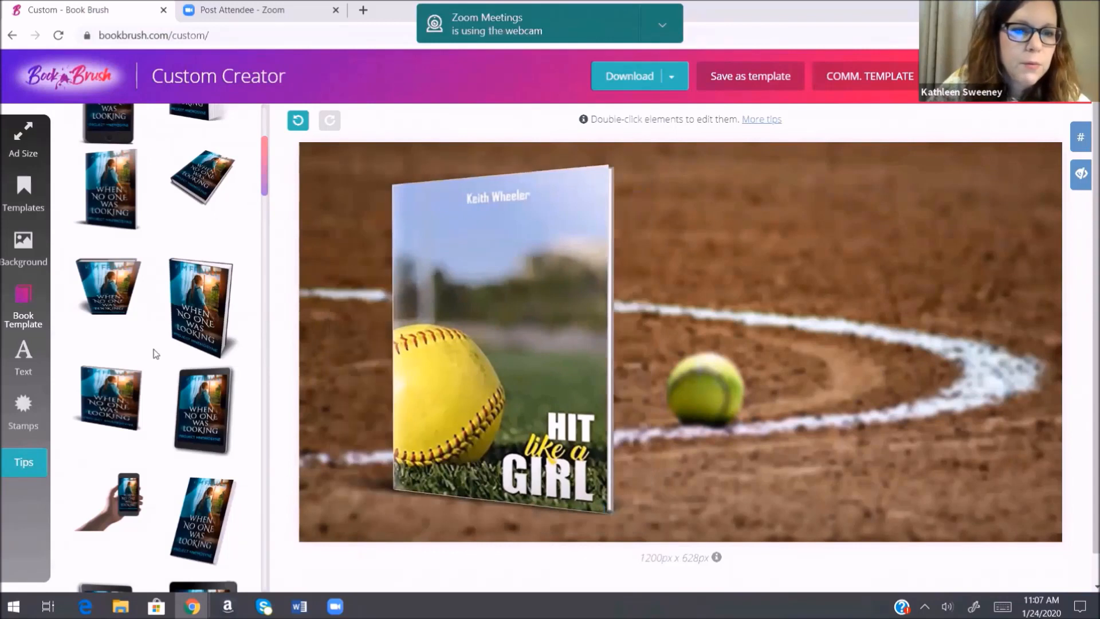
Step: Add a smartphone mockup with the same cover, shrink it, and place it in front of the book's lower left corner
scroll(154, 344, "up", 3)
scroll(161, 331, "up", 1)
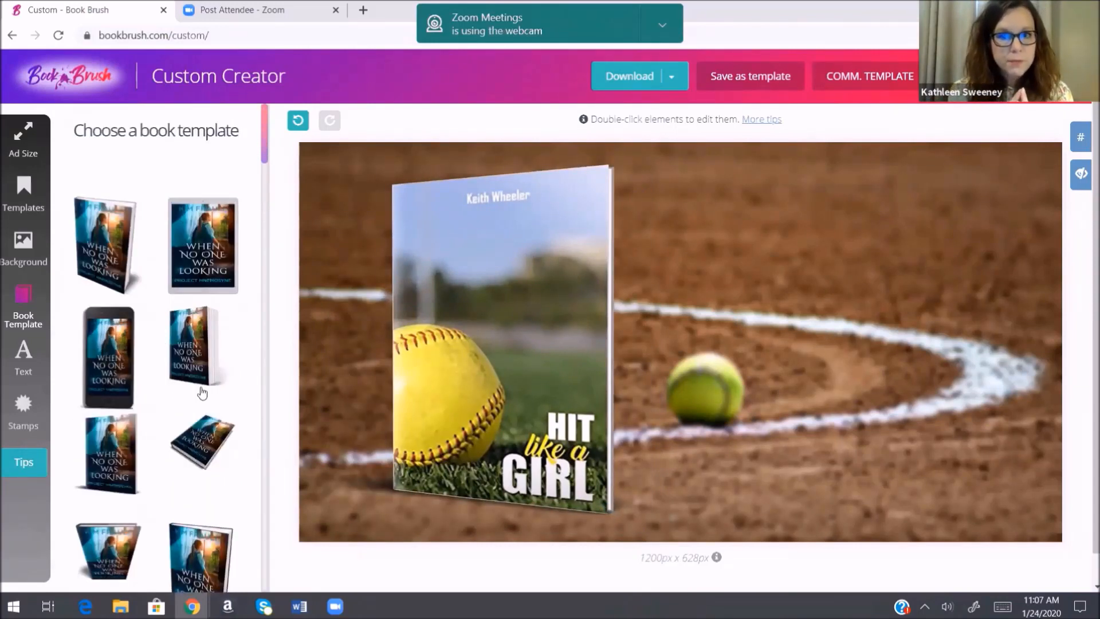
left_click(104, 355)
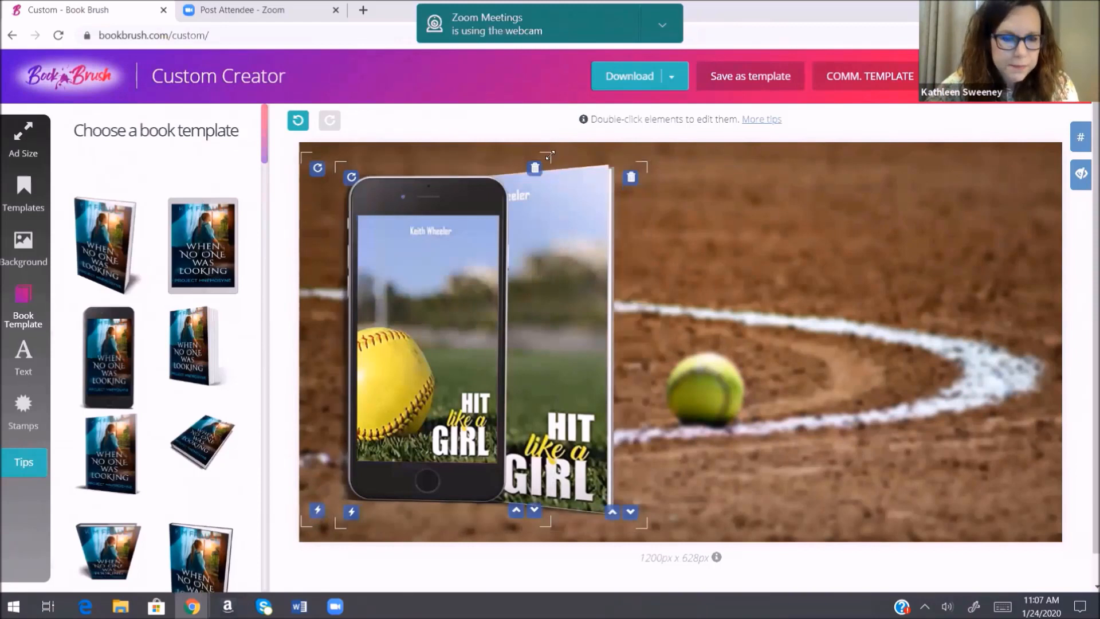
left_click_drag(550, 155, 471, 155)
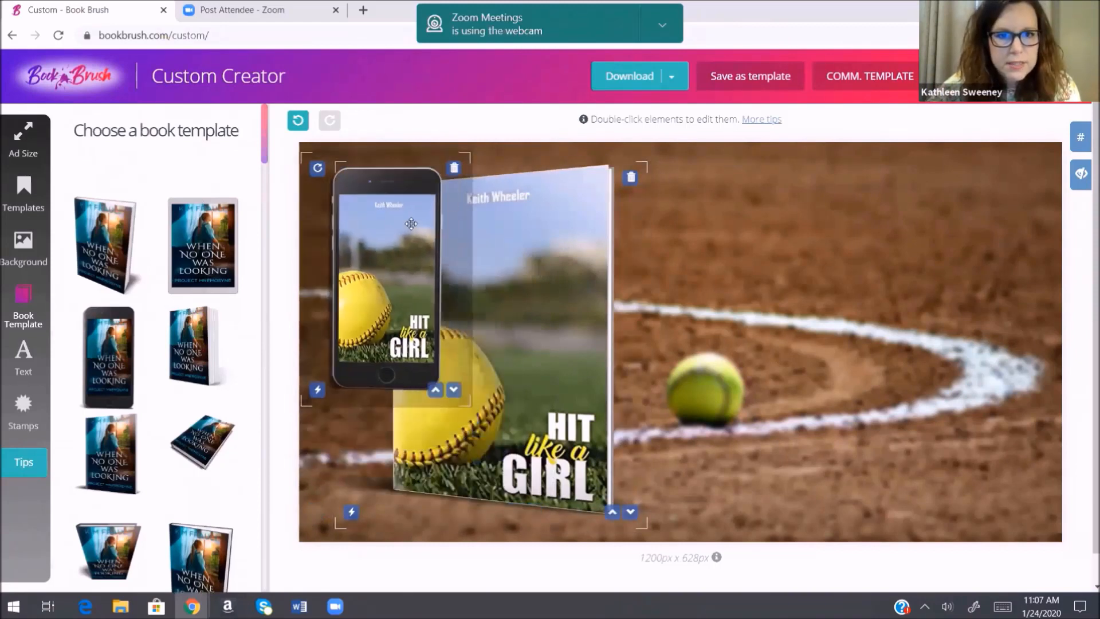
left_click_drag(411, 224, 418, 353)
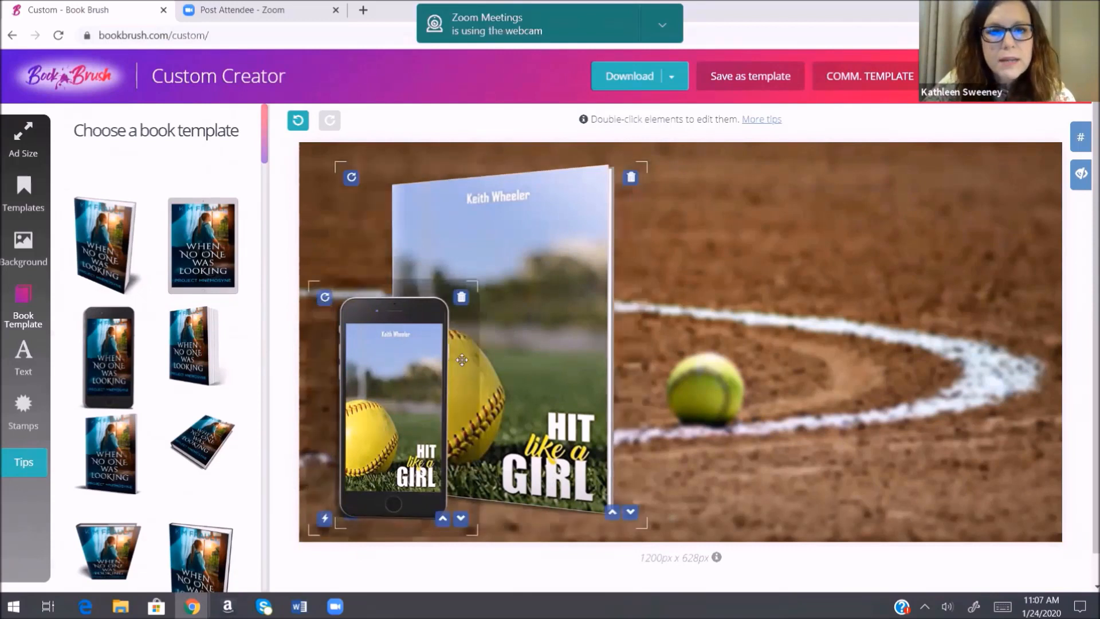
Step: Show the gridlines, nudge the book mockup slightly upward against them, and hide the gridlines again
left_click(1083, 137)
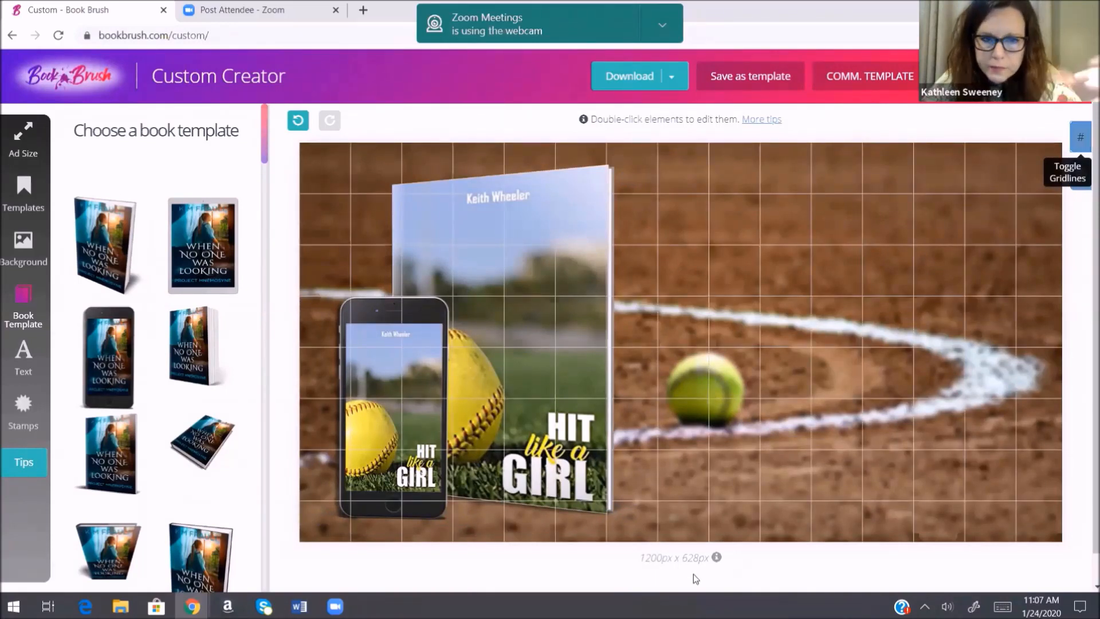
mouse_move(559, 343)
left_mouse_down()
mouse_move(584, 351)
mouse_move(559, 352)
left_mouse_up()
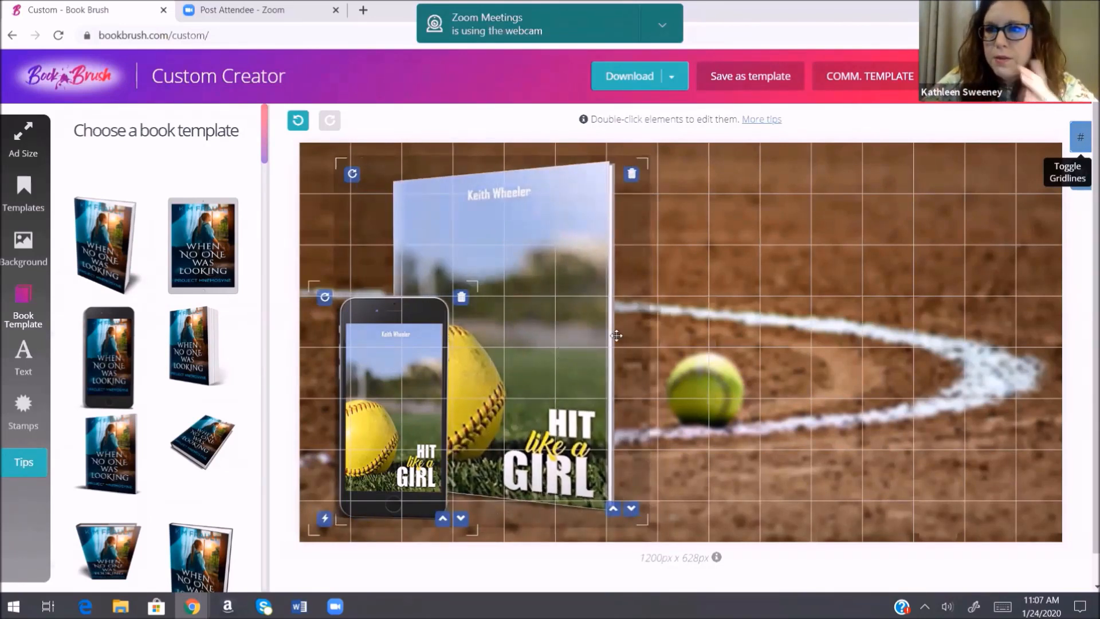
left_click(1080, 136)
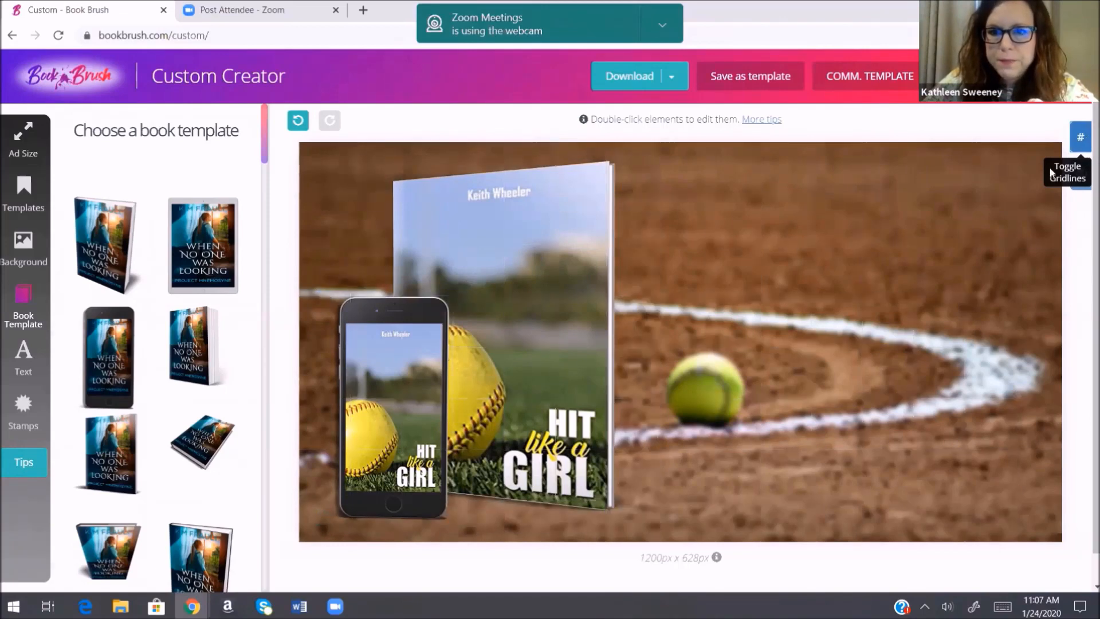
Step: Flip the background image horizontally and shift it left so the softball sits just beside the book mockup
double_click(715, 362)
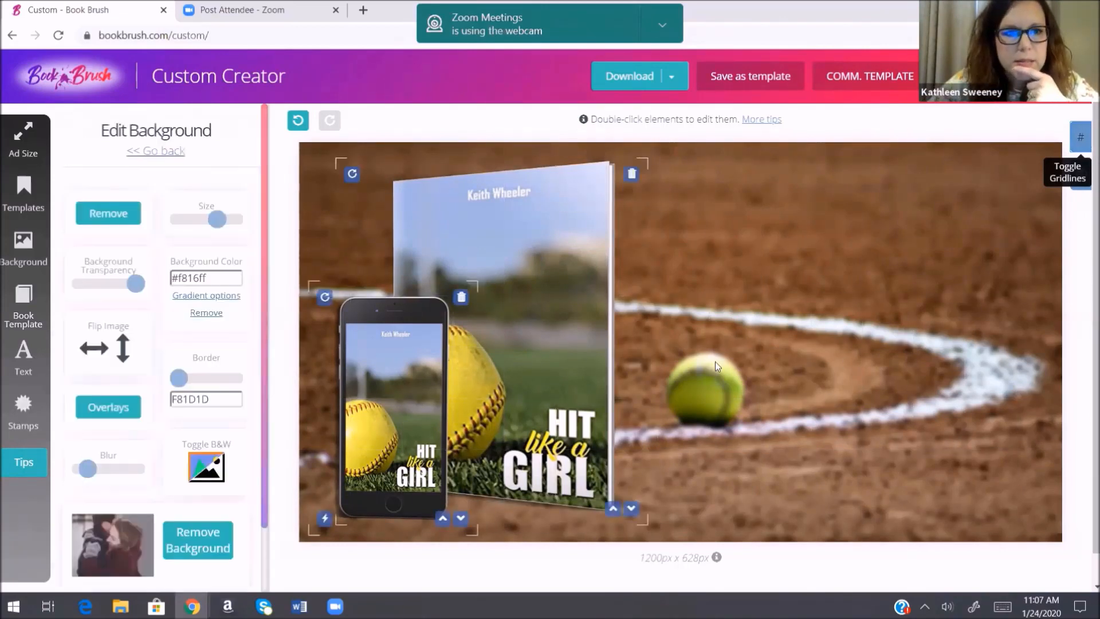
left_click(84, 350)
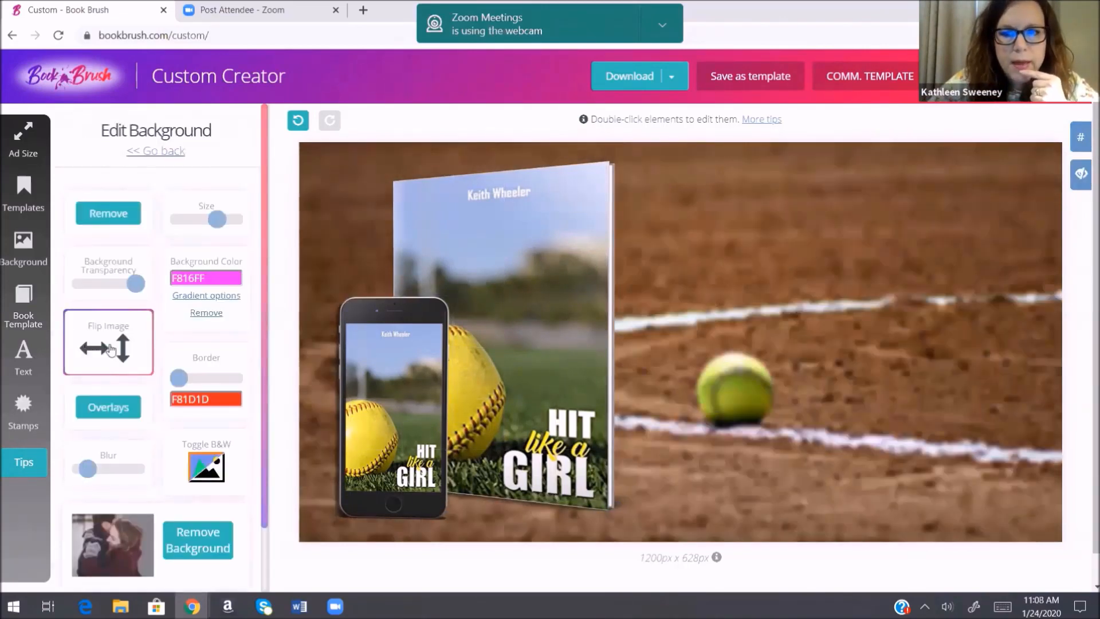
mouse_move(758, 338)
left_mouse_down()
mouse_move(715, 343)
mouse_move(763, 343)
left_mouse_up()
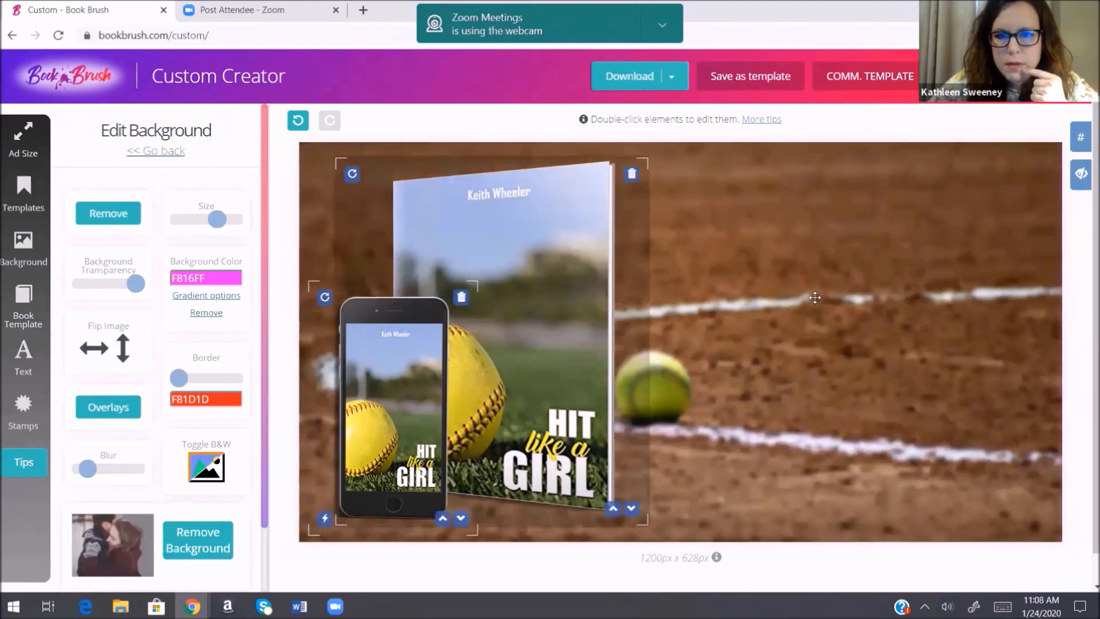
Step: Move the book and smartphone mockups to the right side of the ad, keeping the phone in front of the book's lower left corner
left_click_drag(537, 292, 951, 307)
left_click_drag(392, 350, 780, 356)
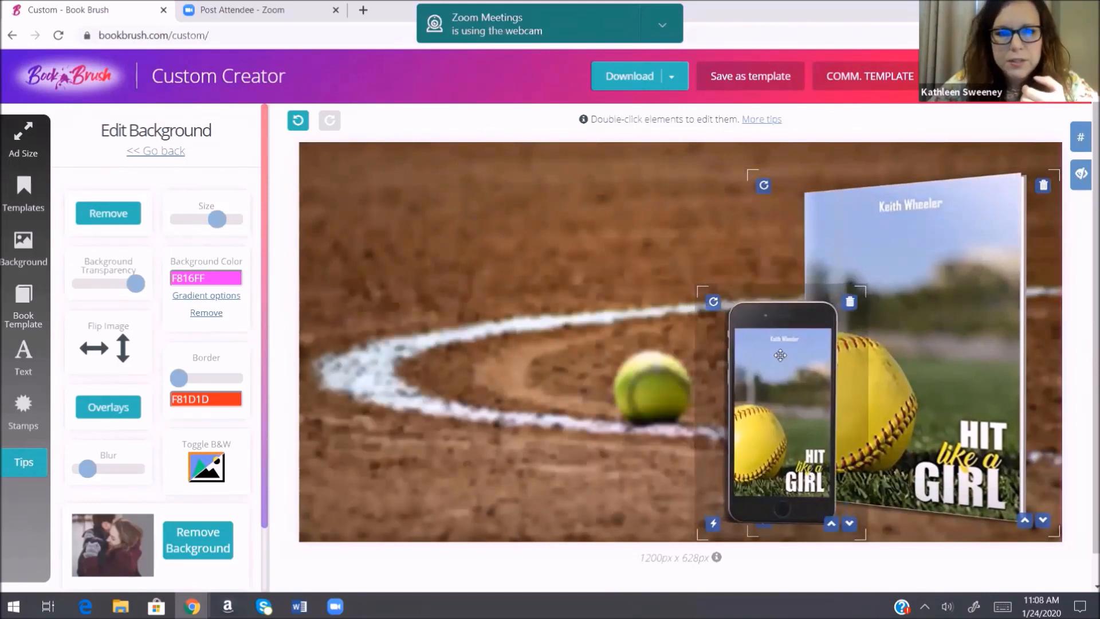
Step: Add a text box reading "Now Available" and place it in the open area above the loose softball
left_click(283, 517)
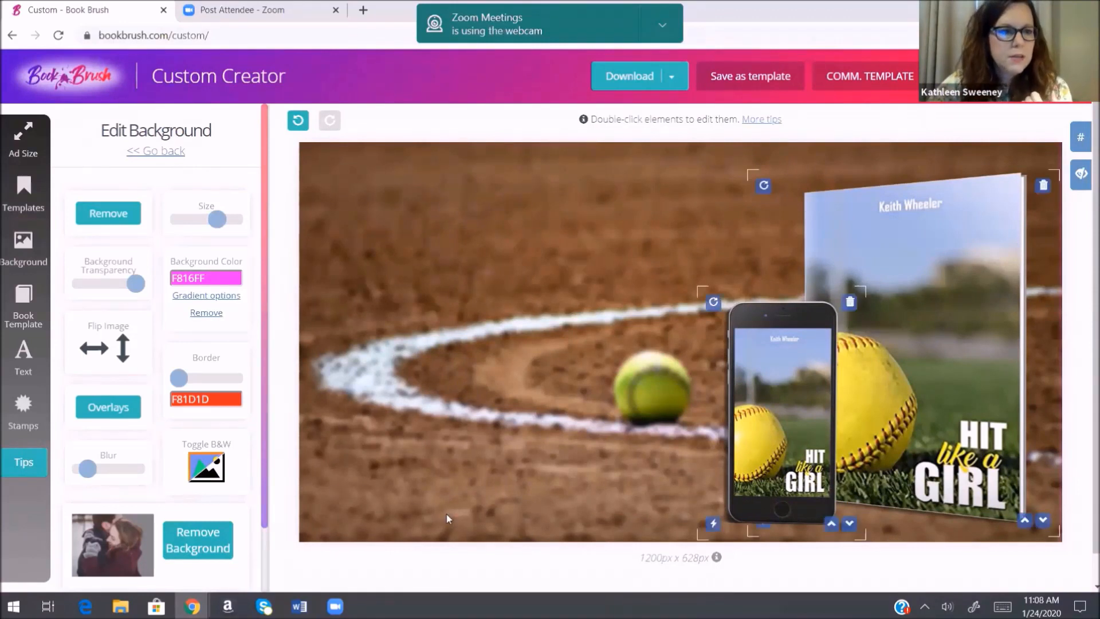
left_click(23, 361)
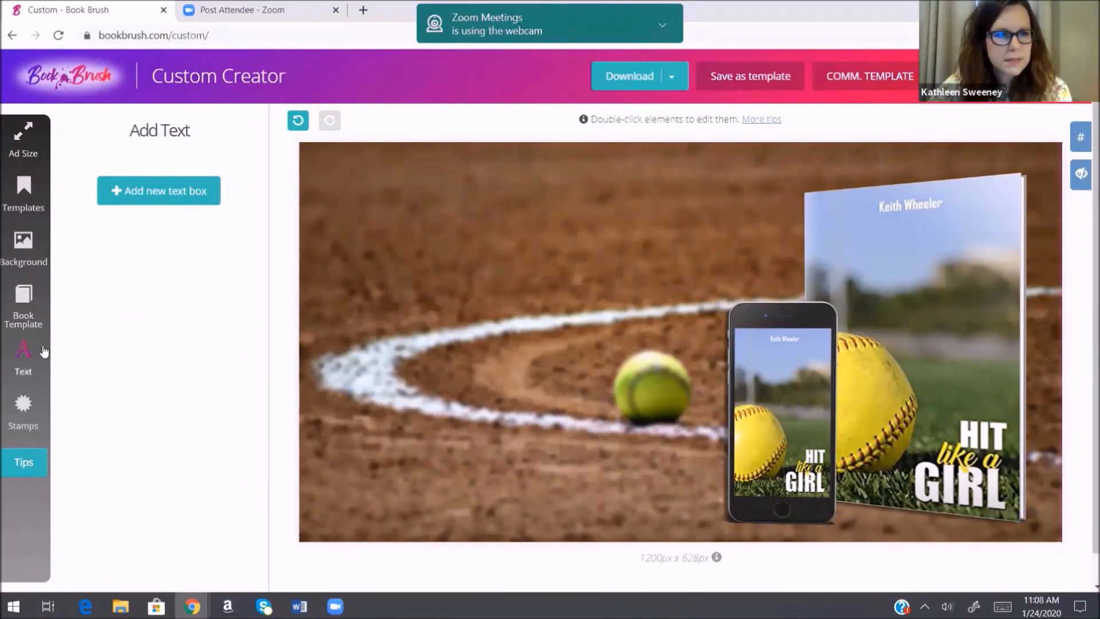
left_click(123, 204)
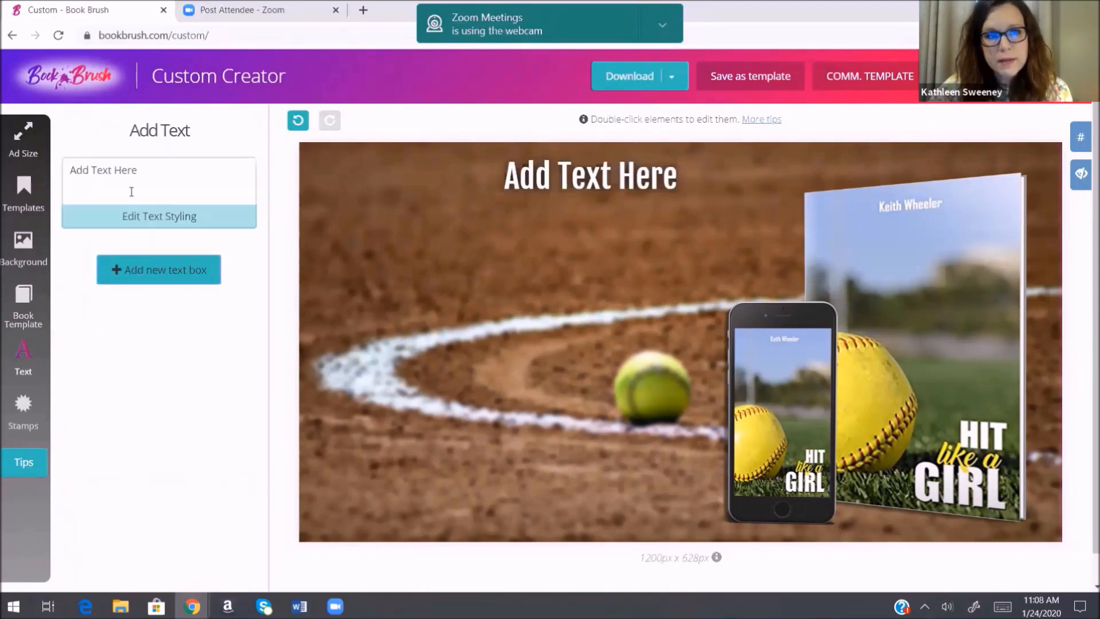
left_click_drag(532, 189, 480, 235)
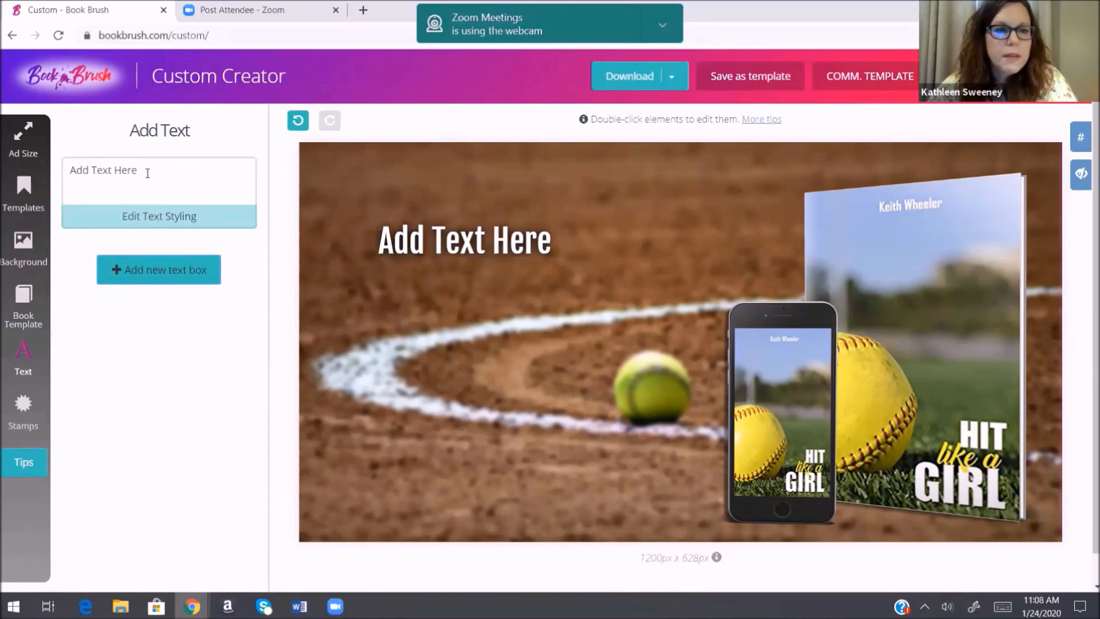
left_click_drag(147, 173, 66, 170)
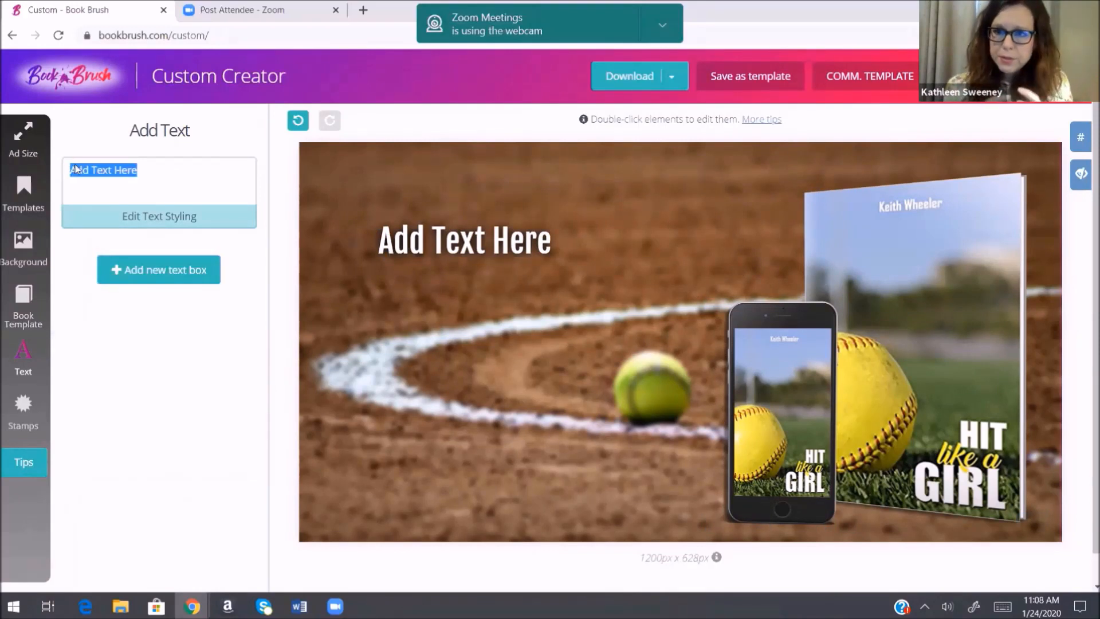
type("Now")
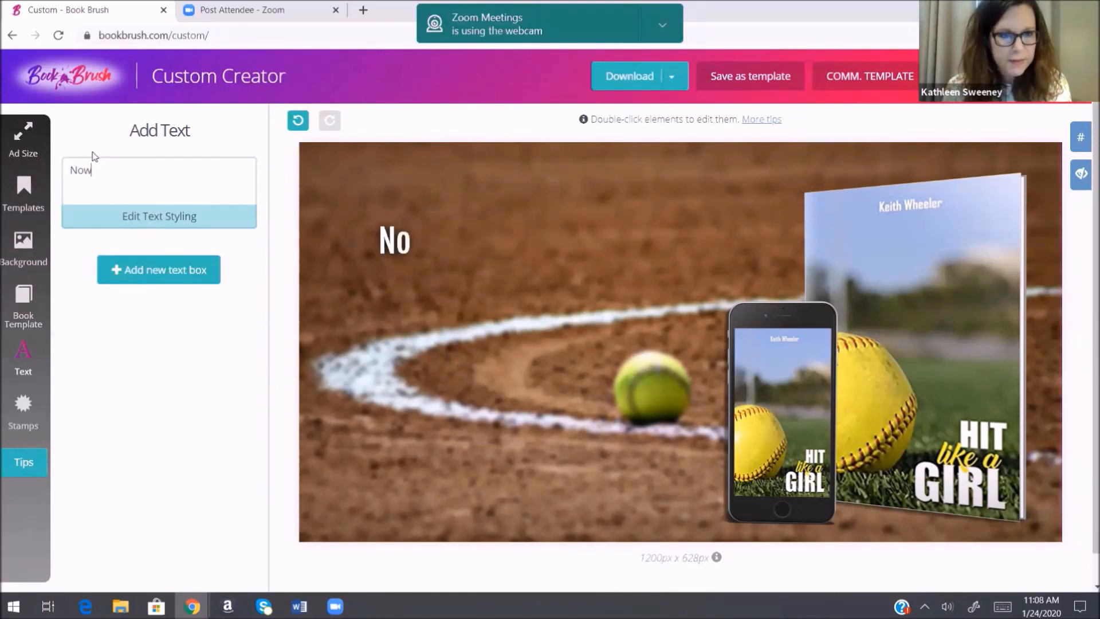
type(" Av")
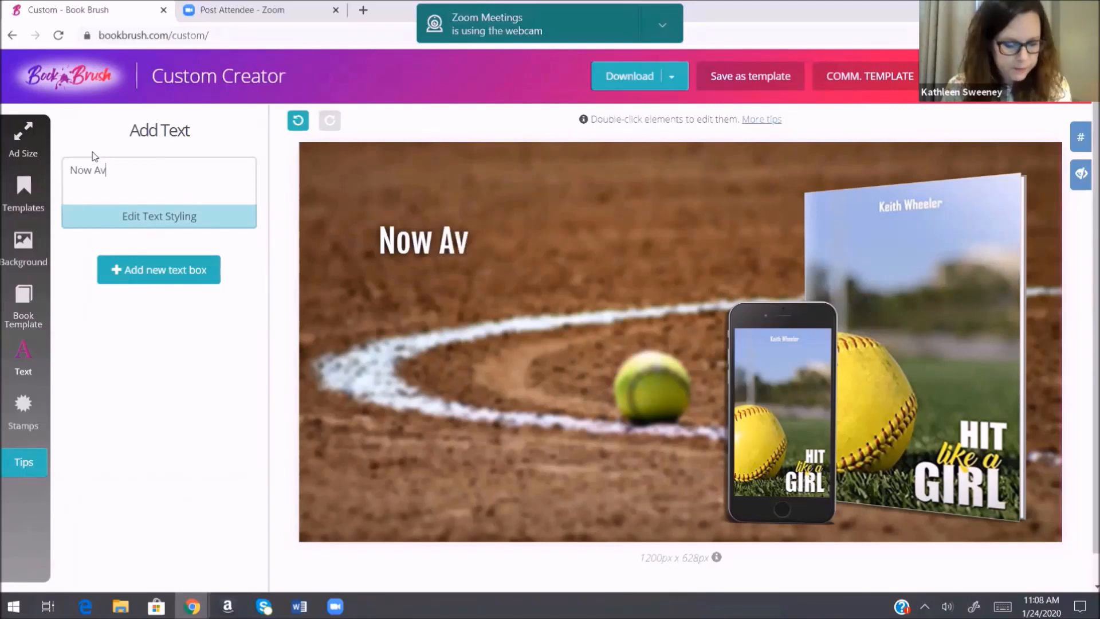
type("ailable")
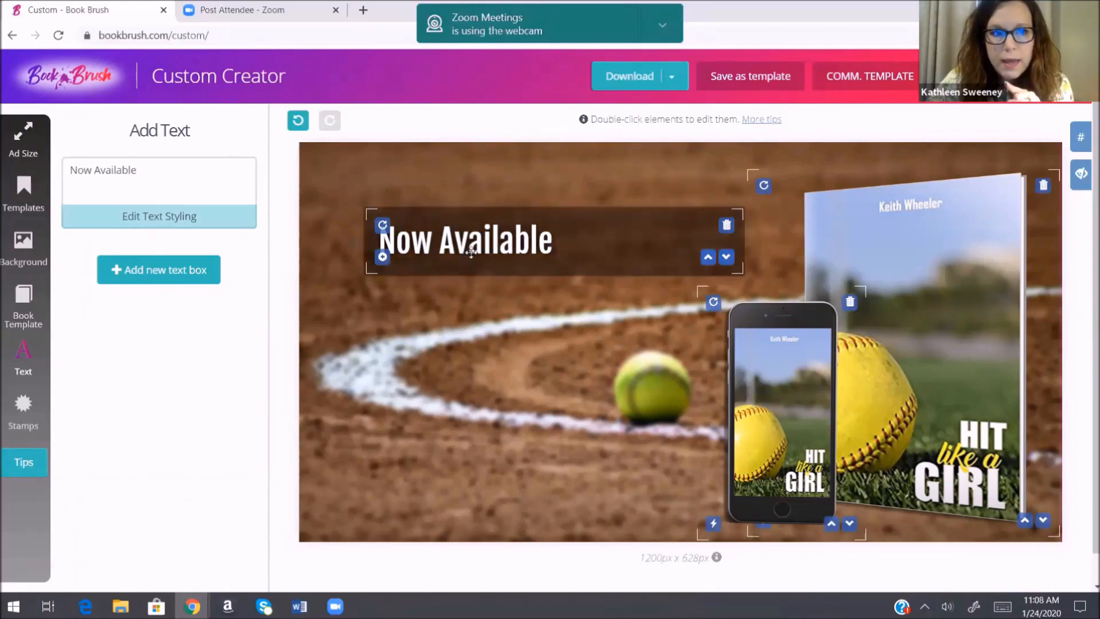
Step: Change the font of the "Now Available" text to Cormorant
left_click(117, 222)
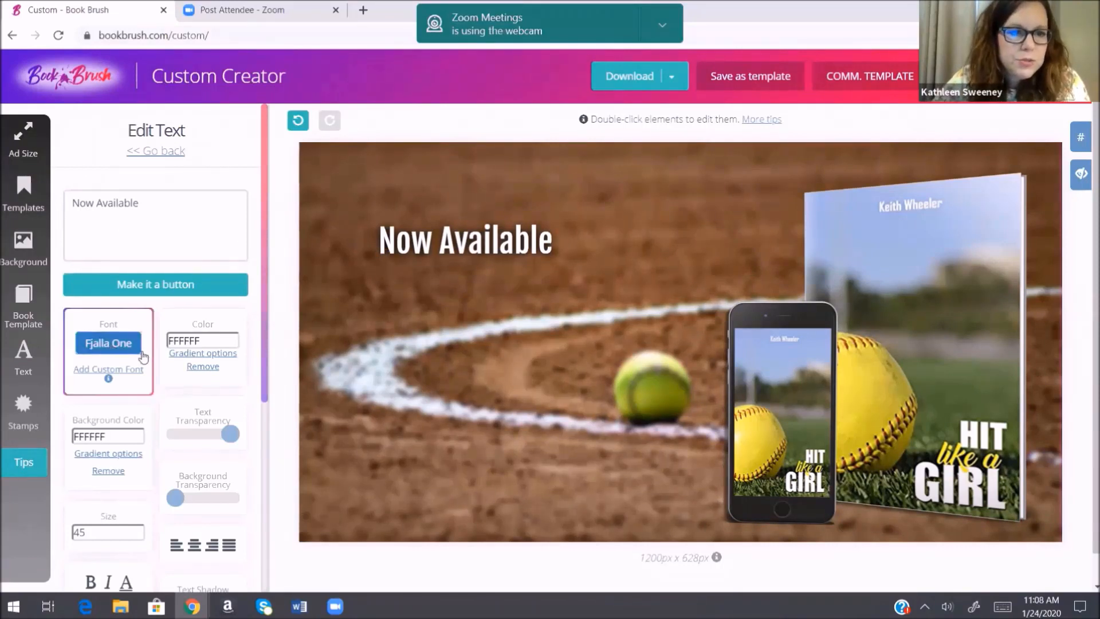
left_click(109, 344)
scroll(112, 384, "down", 4)
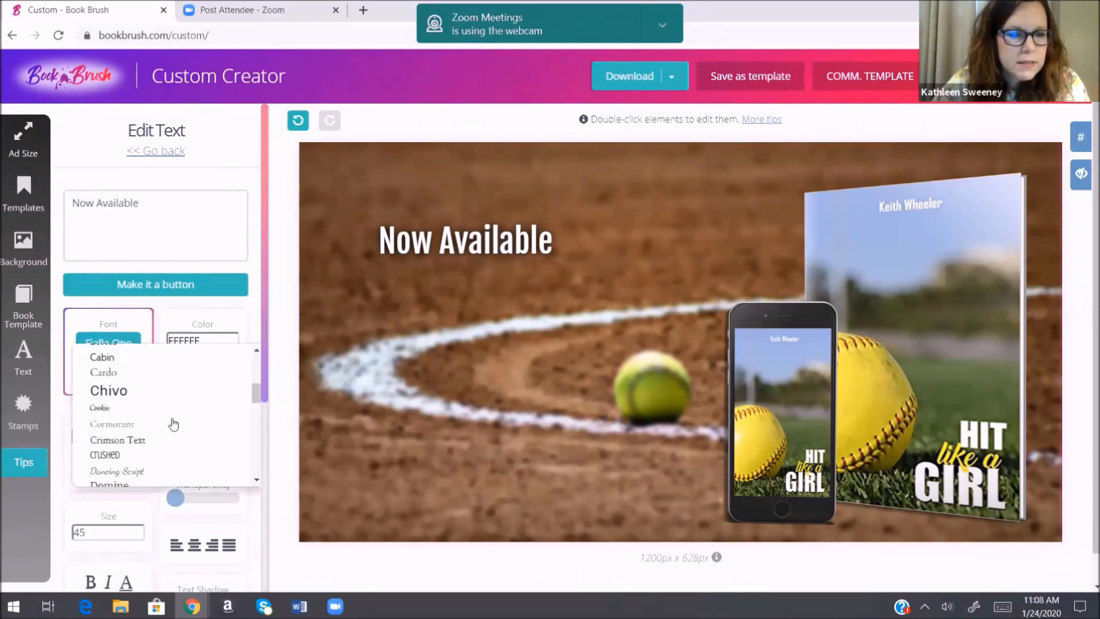
left_click(126, 424)
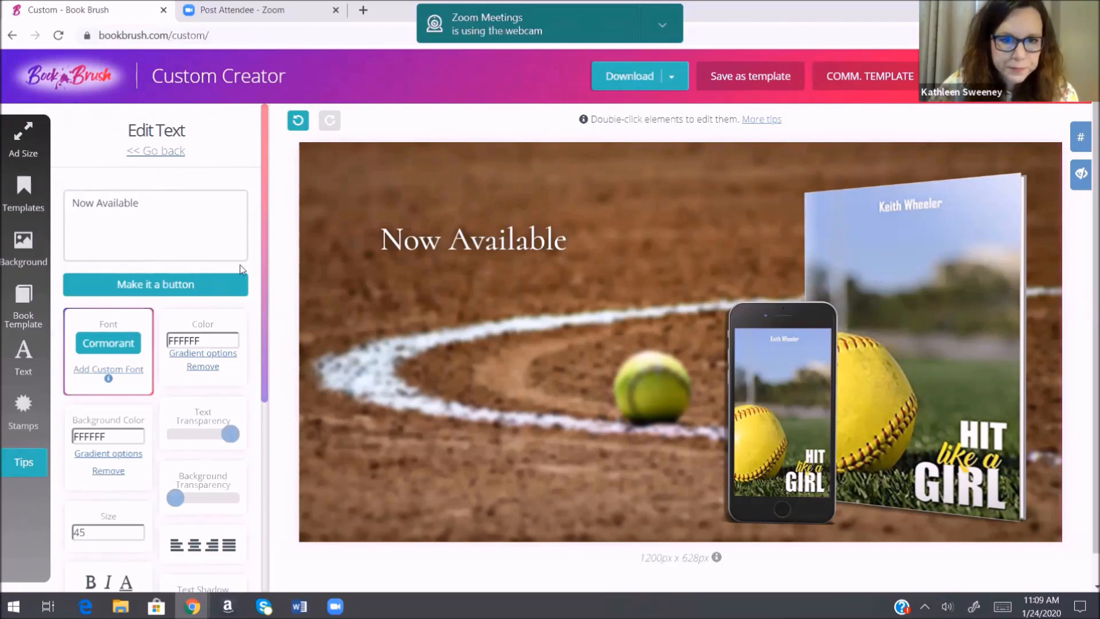
scroll(231, 318, "down", 2)
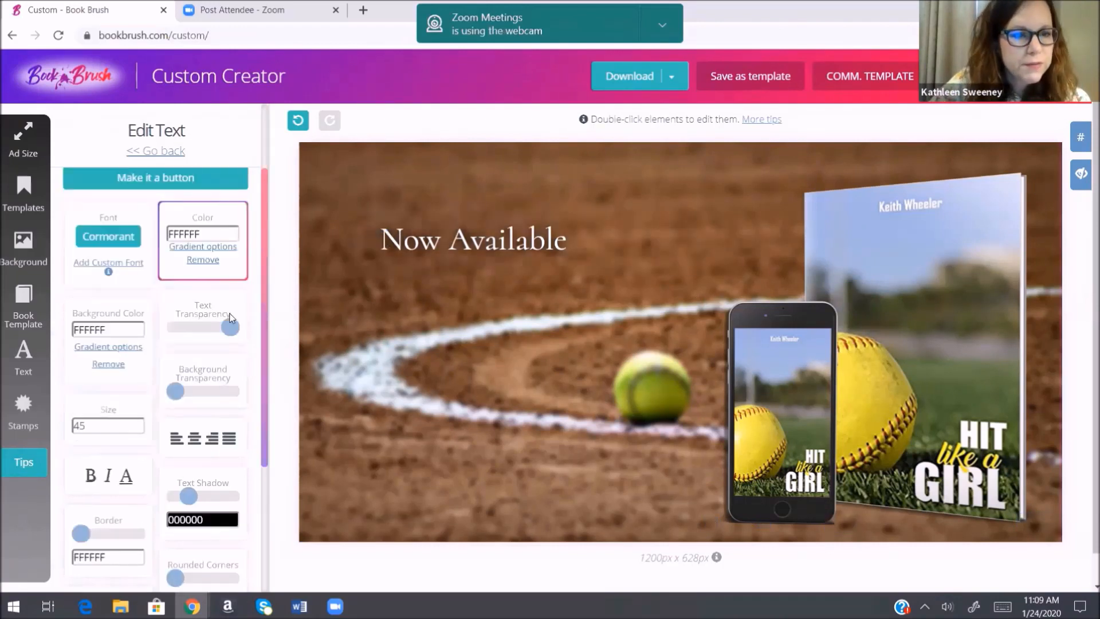
scroll(231, 318, "down", 1)
scroll(232, 303, "up", 3)
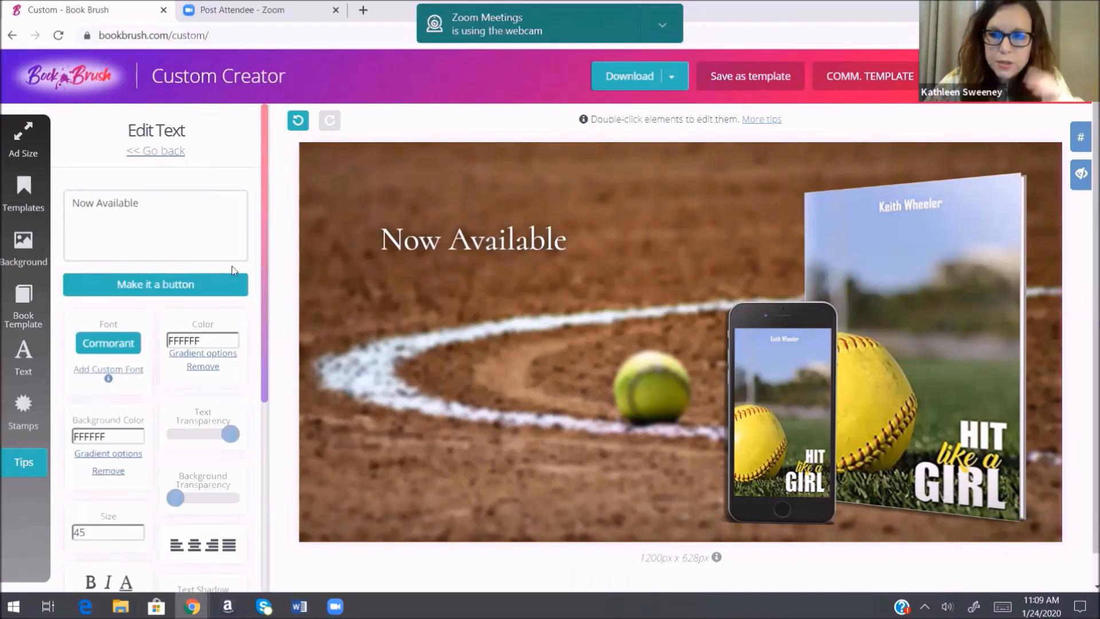
Step: Set the color of the "Now Available" text to pale blue D1FEFF
left_click(212, 340)
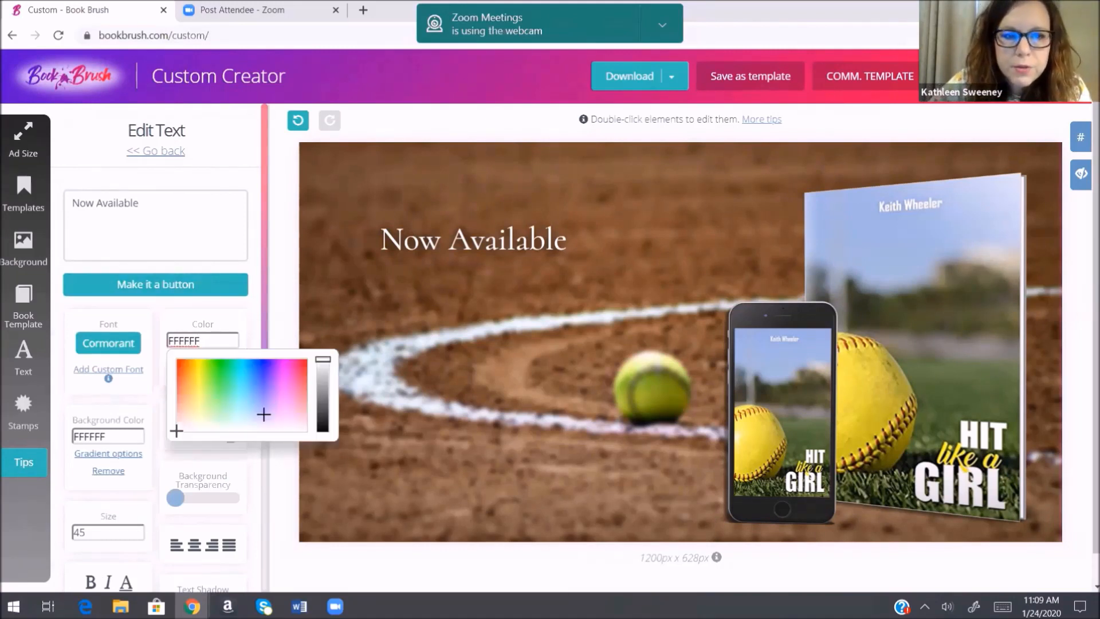
left_click(243, 418)
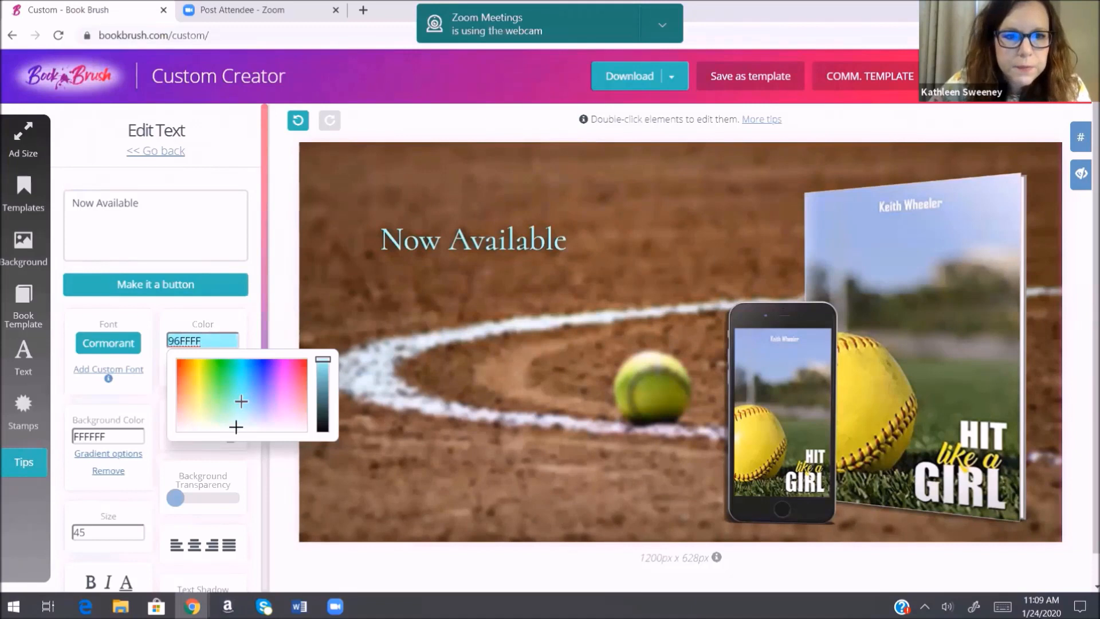
left_click(242, 417)
left_click(251, 301)
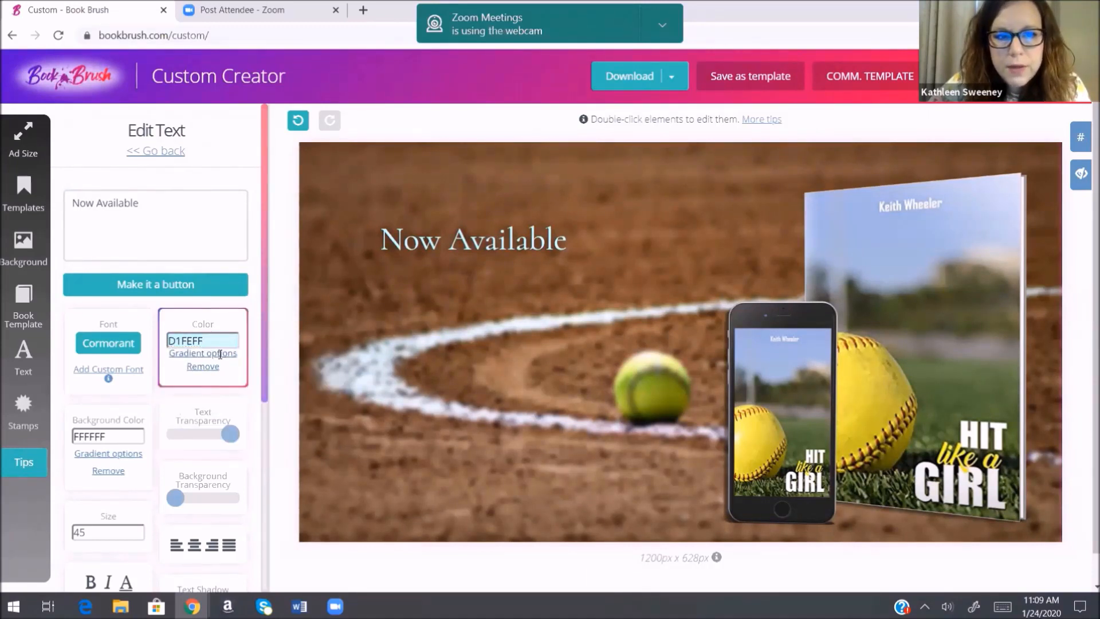
Step: Try a text gradient from green 3EFF0C to near-black 040404, and remove the gradient again
left_click(220, 354)
left_click(209, 337)
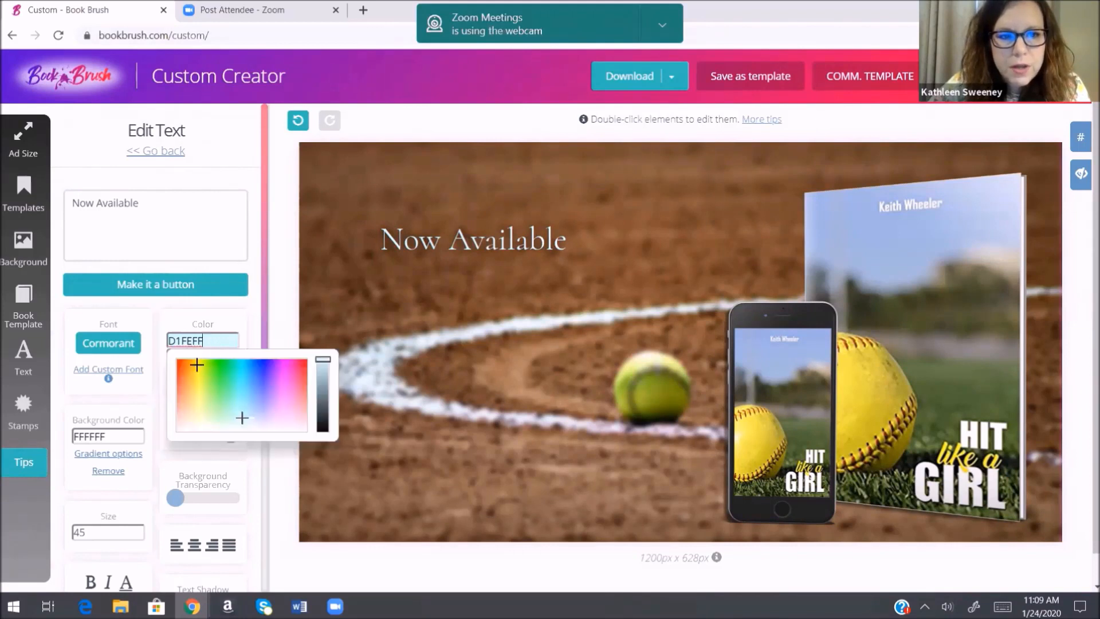
left_click(215, 361)
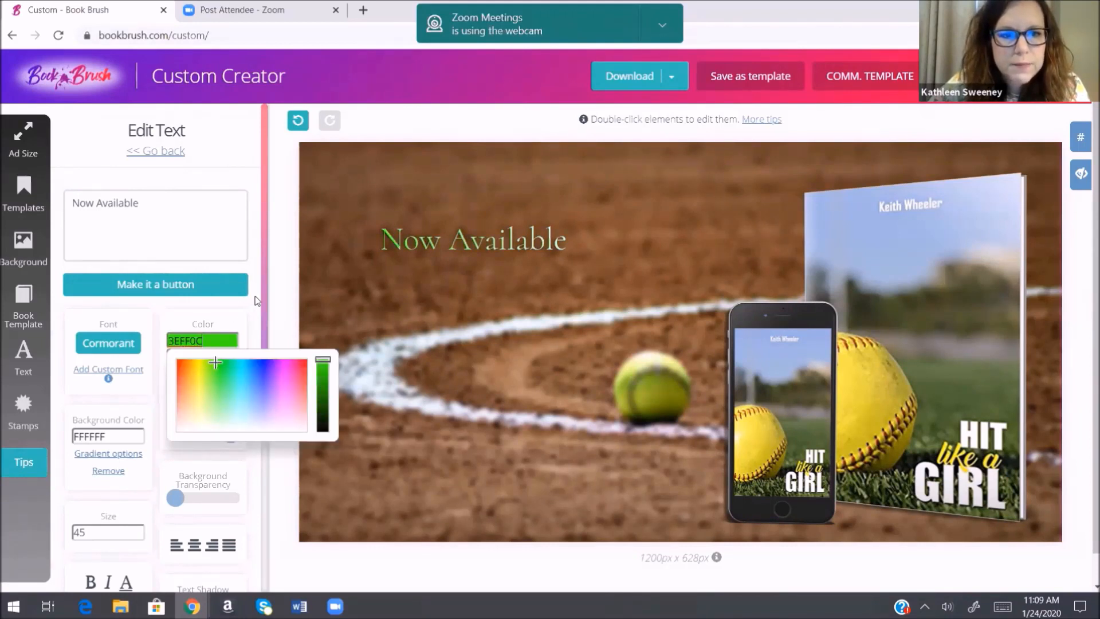
left_click(257, 302)
left_click(212, 357)
left_click(320, 447)
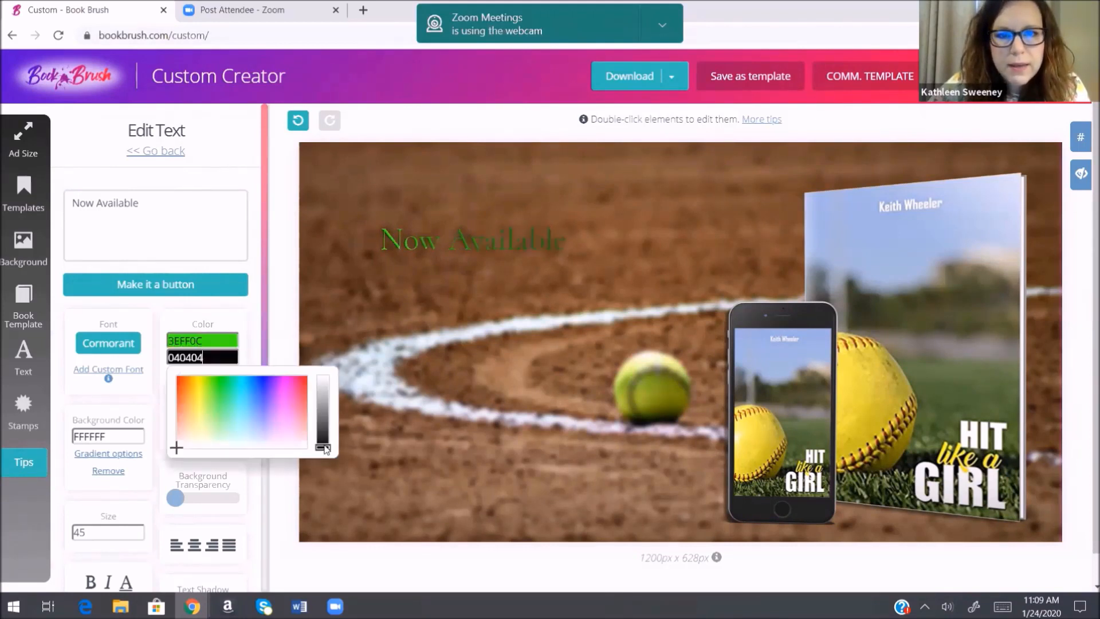
left_click(253, 311)
left_click(195, 385)
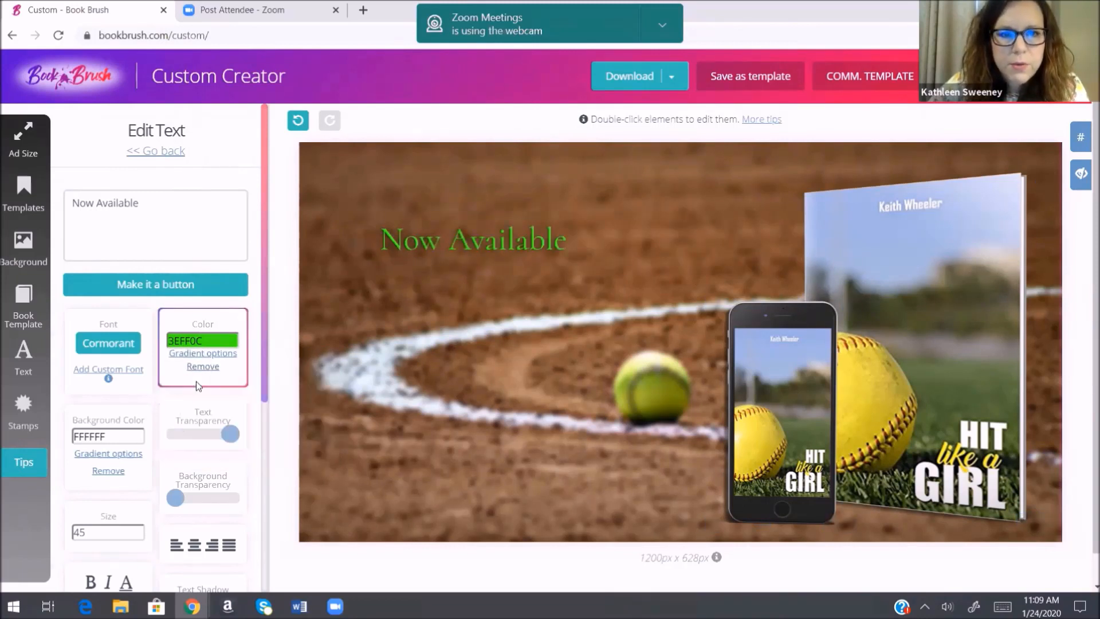
Step: Change the "Now Available" text color to a slightly darkened light blue, AEE9E8
left_click(207, 343)
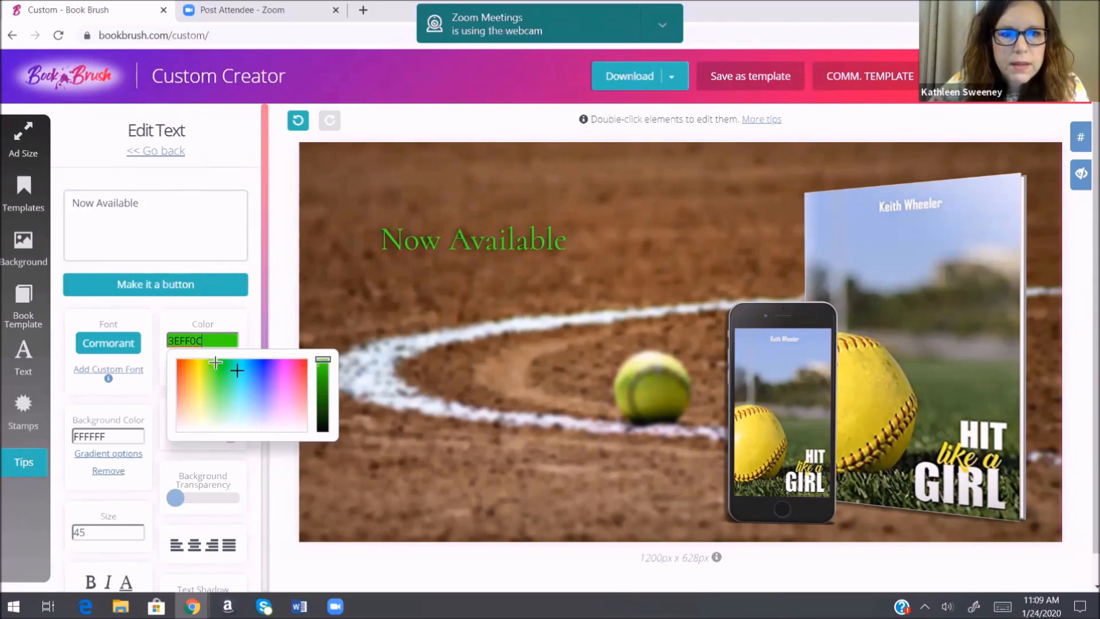
left_click(237, 370)
left_click(241, 363)
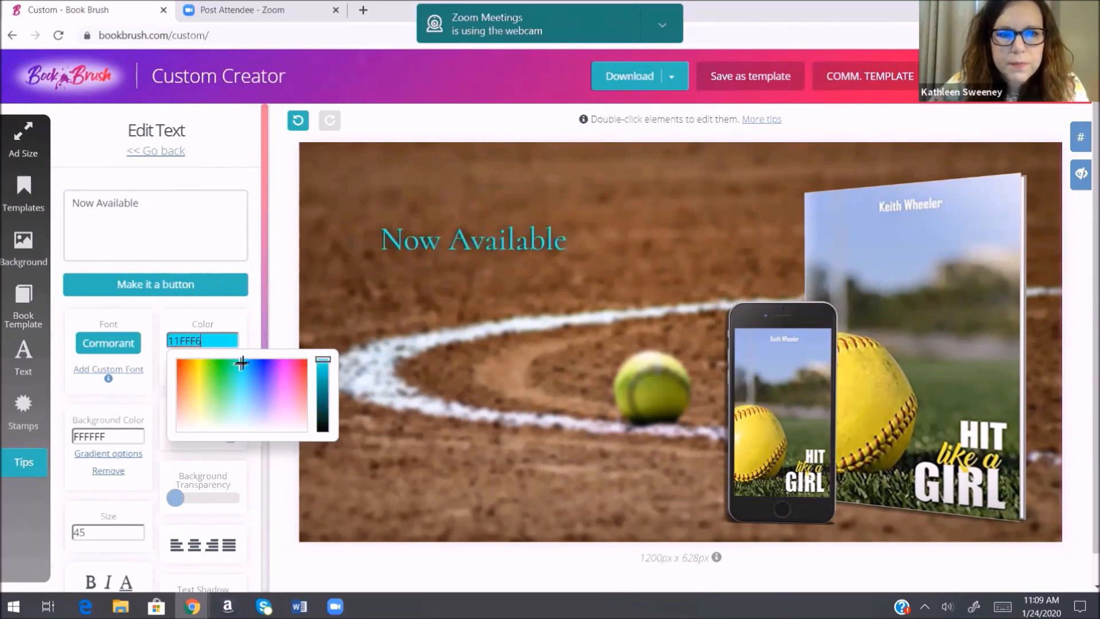
left_click(239, 413)
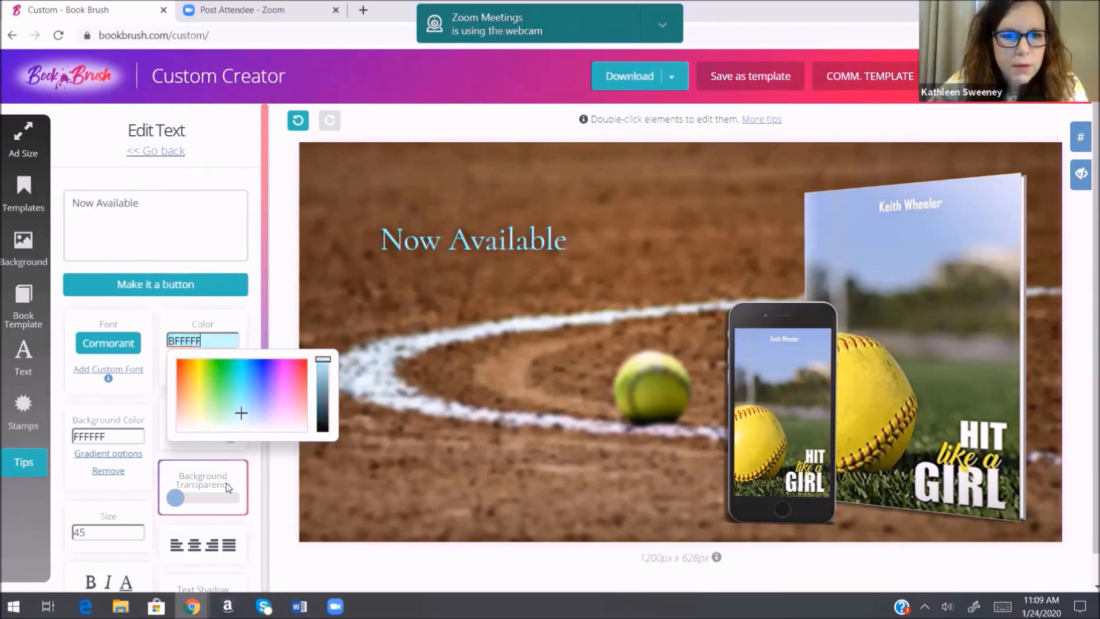
left_click(326, 375)
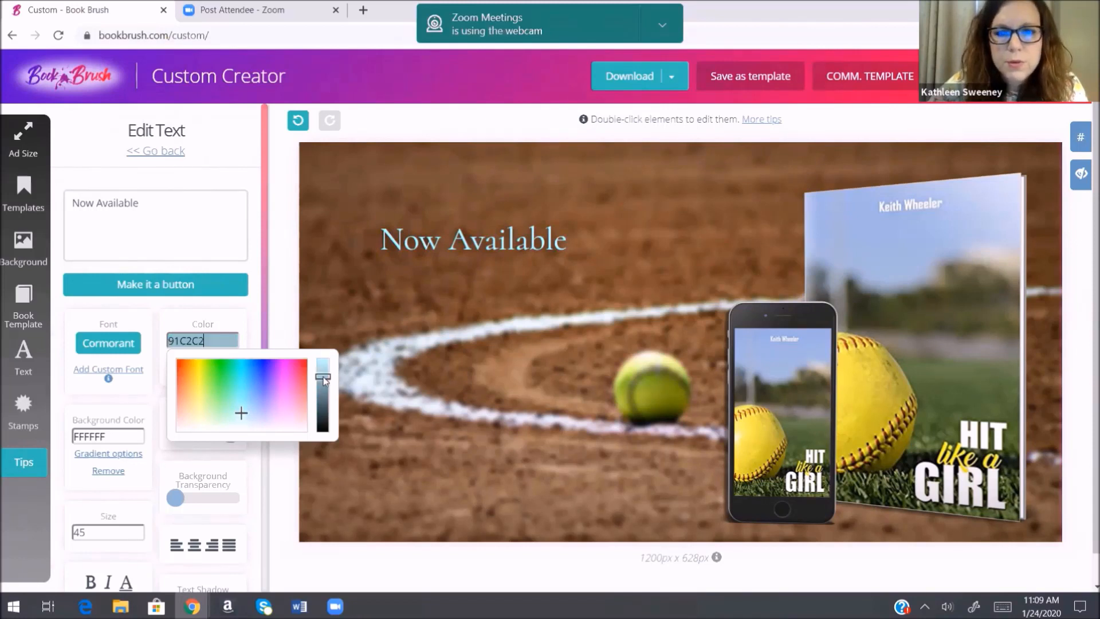
left_click_drag(325, 371, 327, 369)
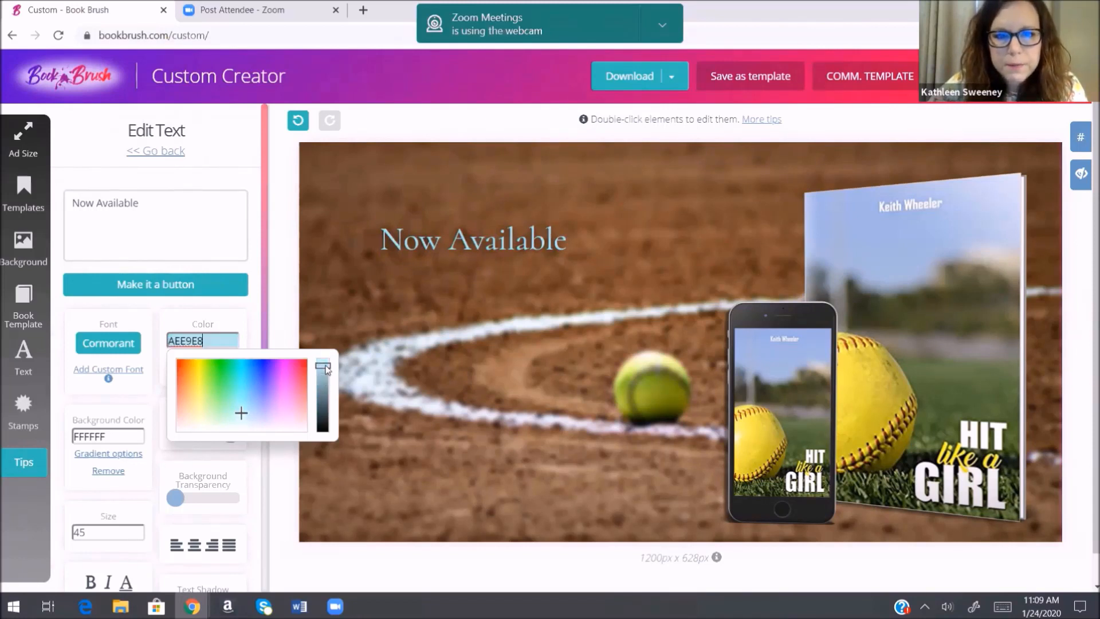
left_click(237, 449)
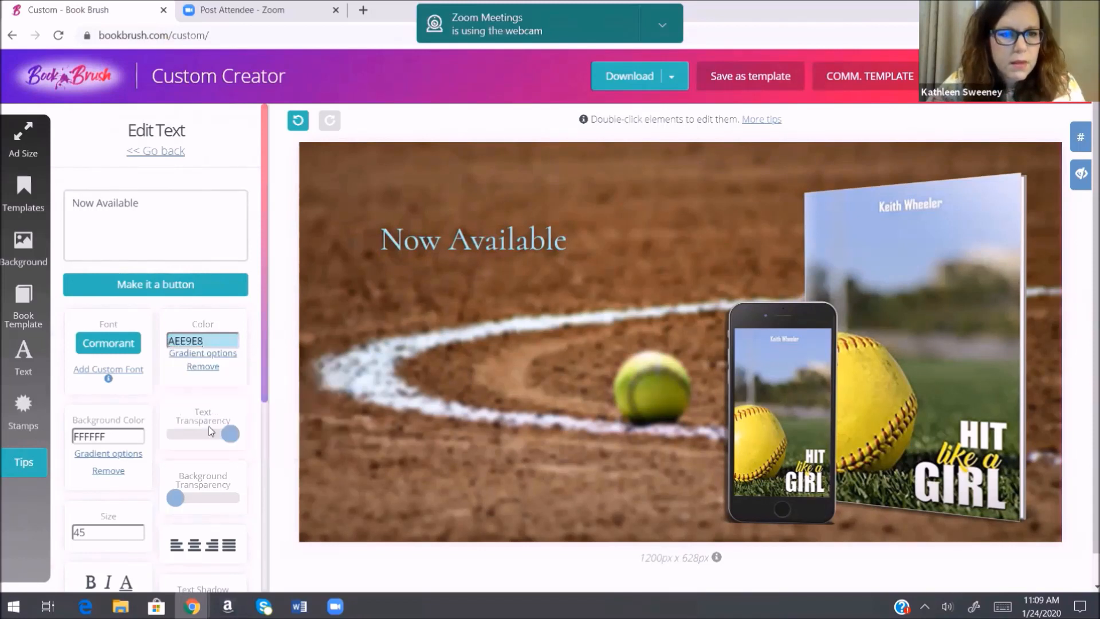
Step: Try a green 43FF36 background behind the text, make it more opaque, and remove the background color
left_click(120, 433)
left_click(124, 469)
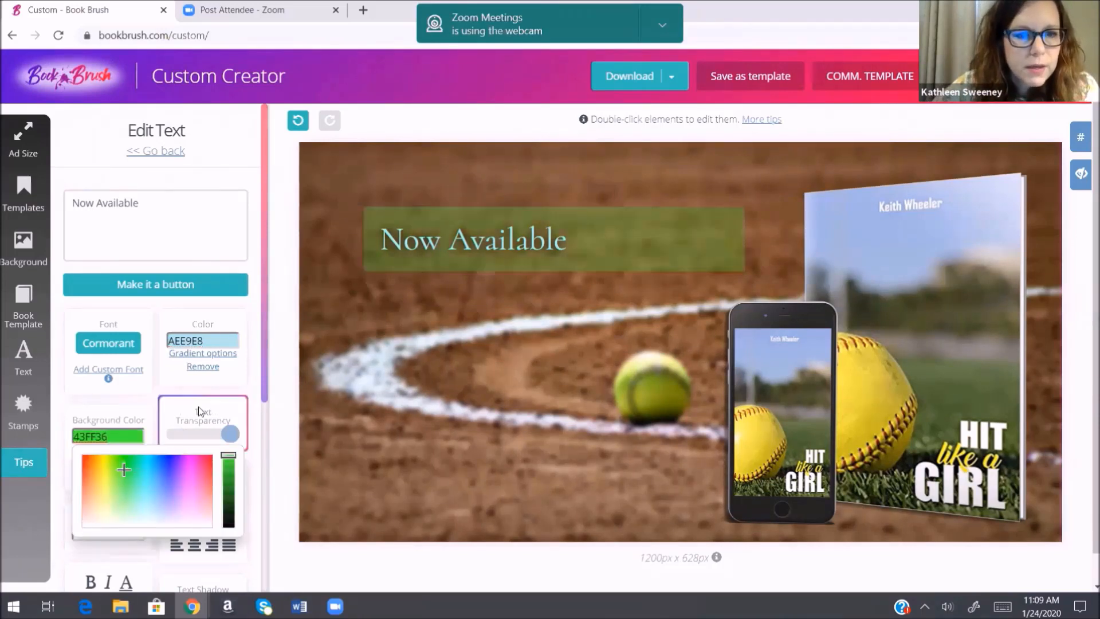
scroll(255, 391, "down", 2)
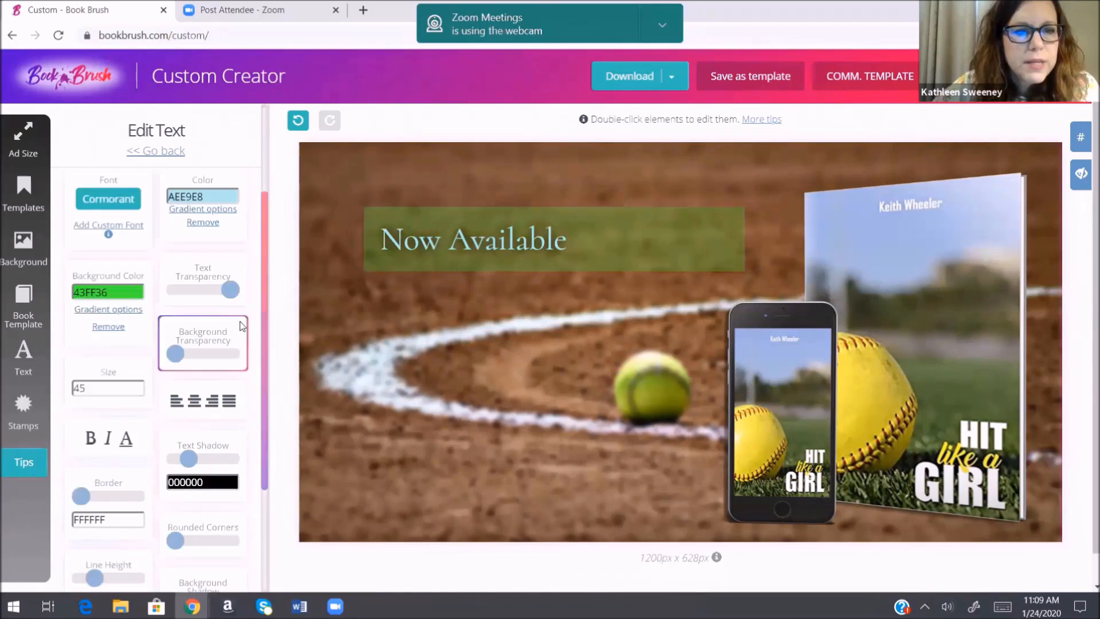
left_click_drag(232, 293, 257, 290)
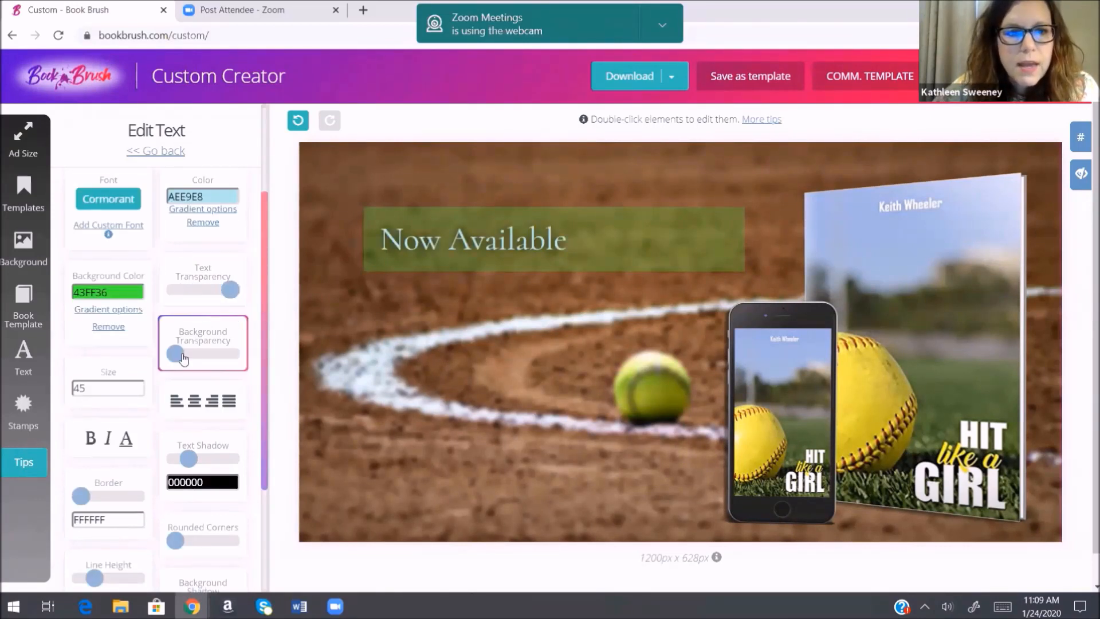
mouse_move(177, 354)
left_mouse_down()
mouse_move(228, 353)
mouse_move(180, 352)
mouse_move(212, 354)
mouse_move(195, 354)
left_mouse_up()
left_click_drag(228, 291, 282, 299)
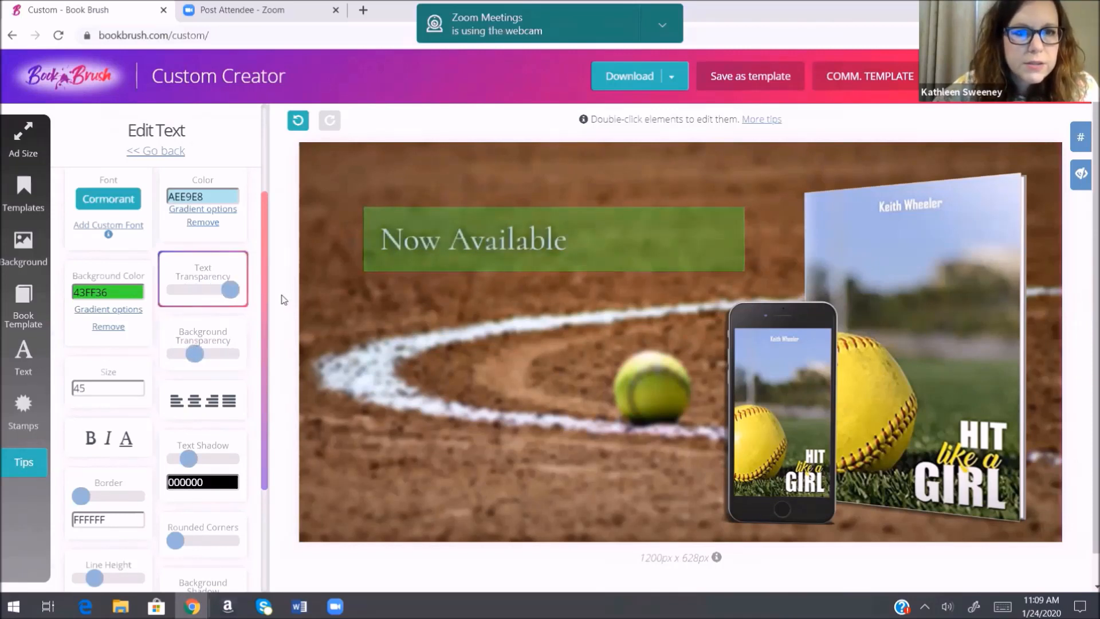
left_click(109, 326)
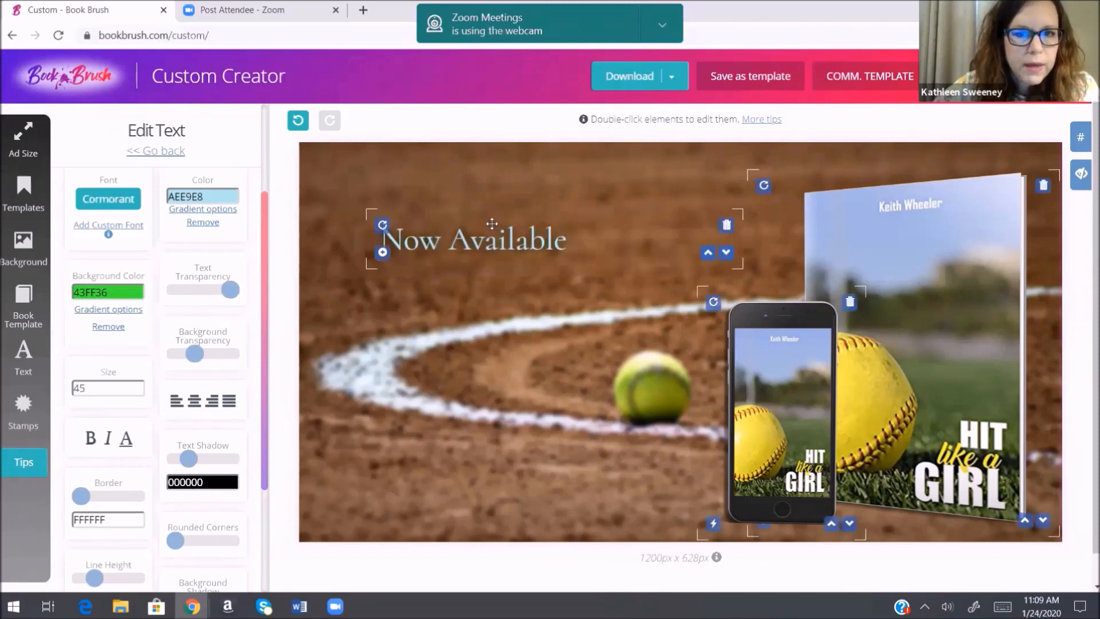
Step: Narrow the text box so "Now Available" wraps onto two lines, and reduce its line height slightly
left_click_drag(652, 241, 520, 243)
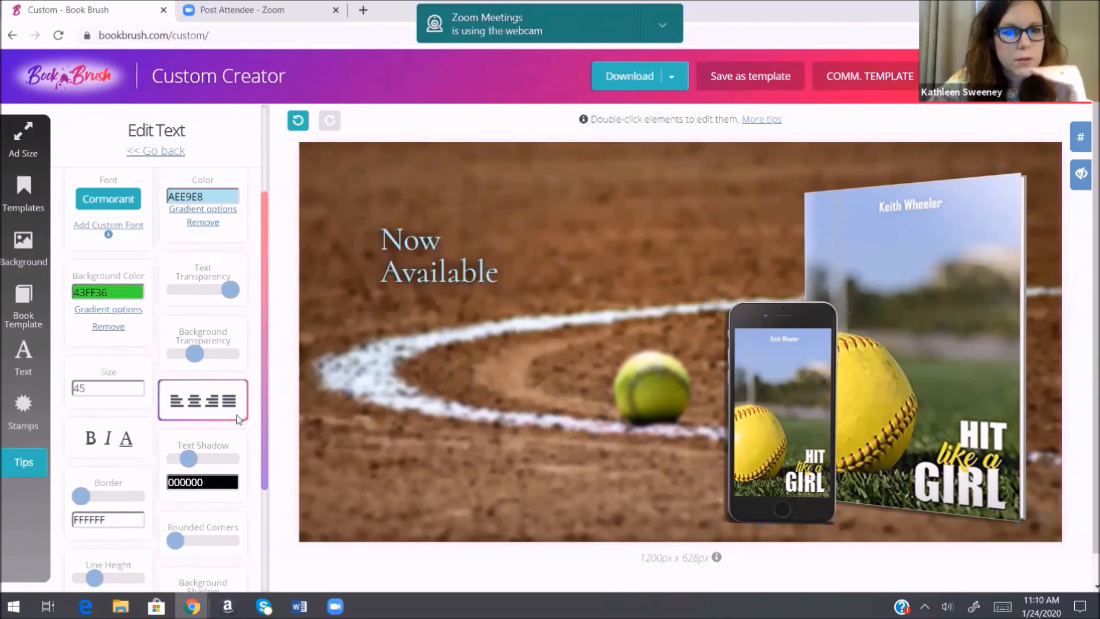
scroll(229, 436, "down", 3)
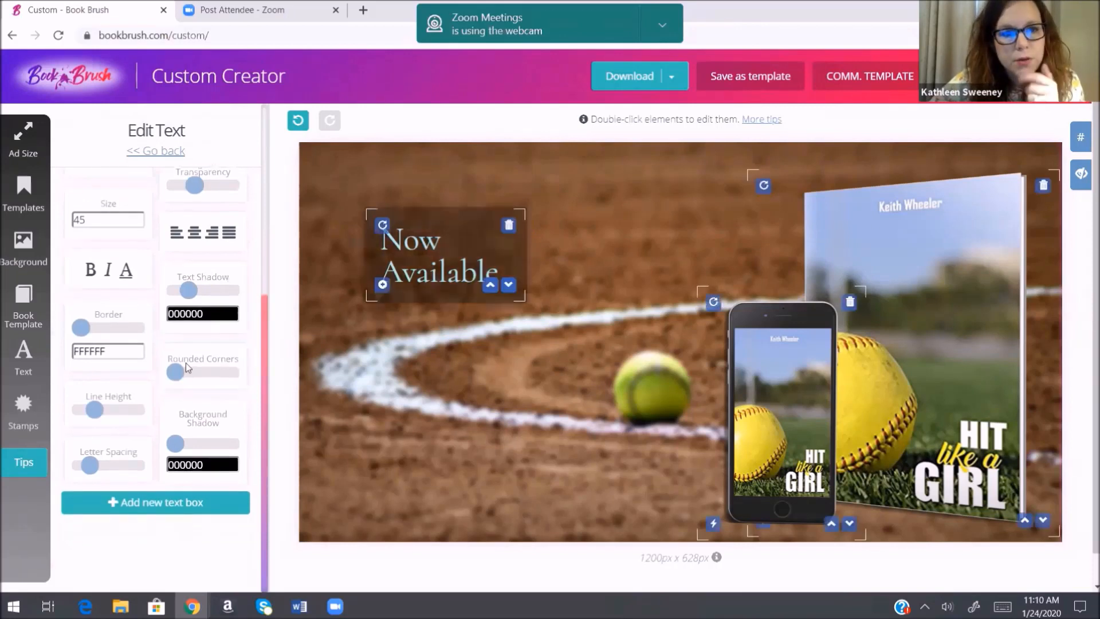
mouse_move(94, 417)
left_mouse_down()
mouse_move(151, 408)
mouse_move(101, 409)
left_mouse_up()
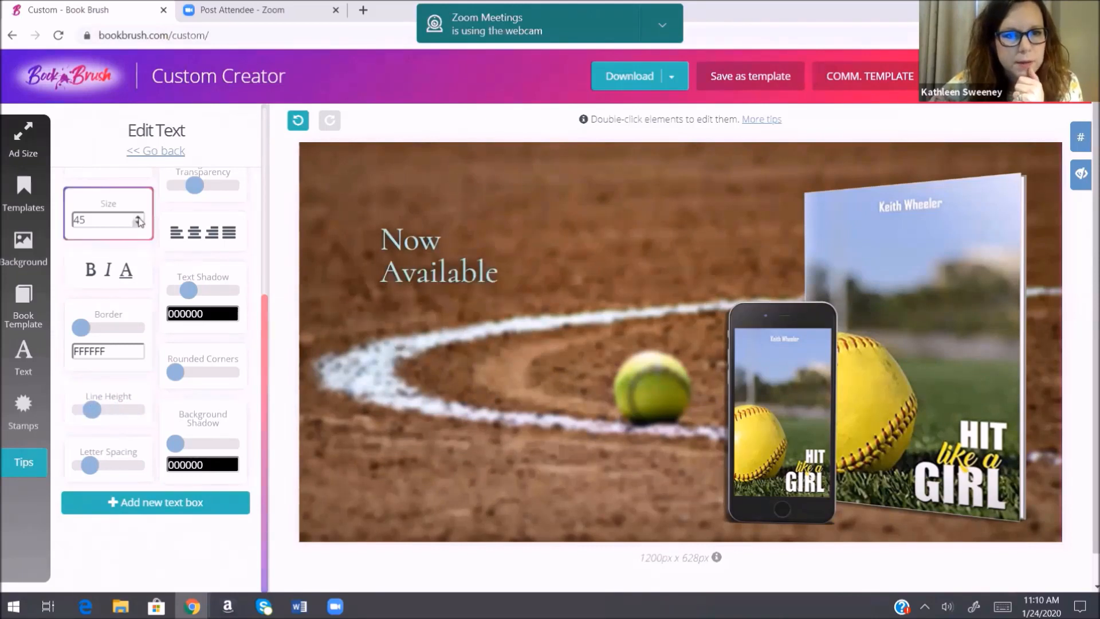
Step: Set the "Now Available" text size to 70, and widen and raise its text box so both words fit
left_click_drag(138, 218, 138, 218)
mouse_move(542, 276)
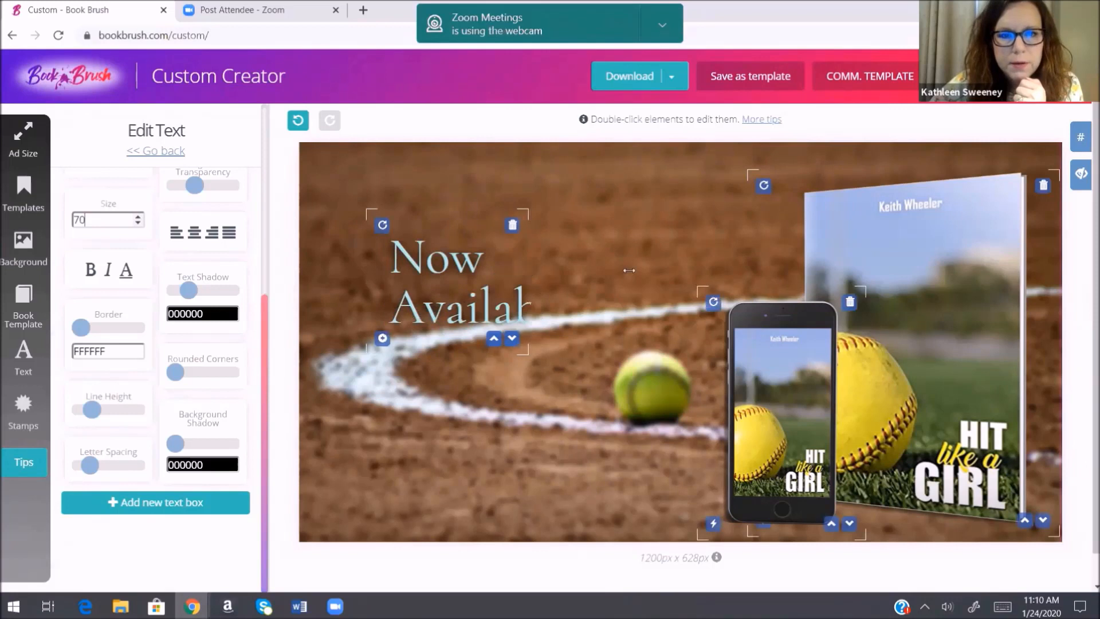
left_click_drag(526, 274, 629, 273)
left_click_drag(467, 276, 447, 232)
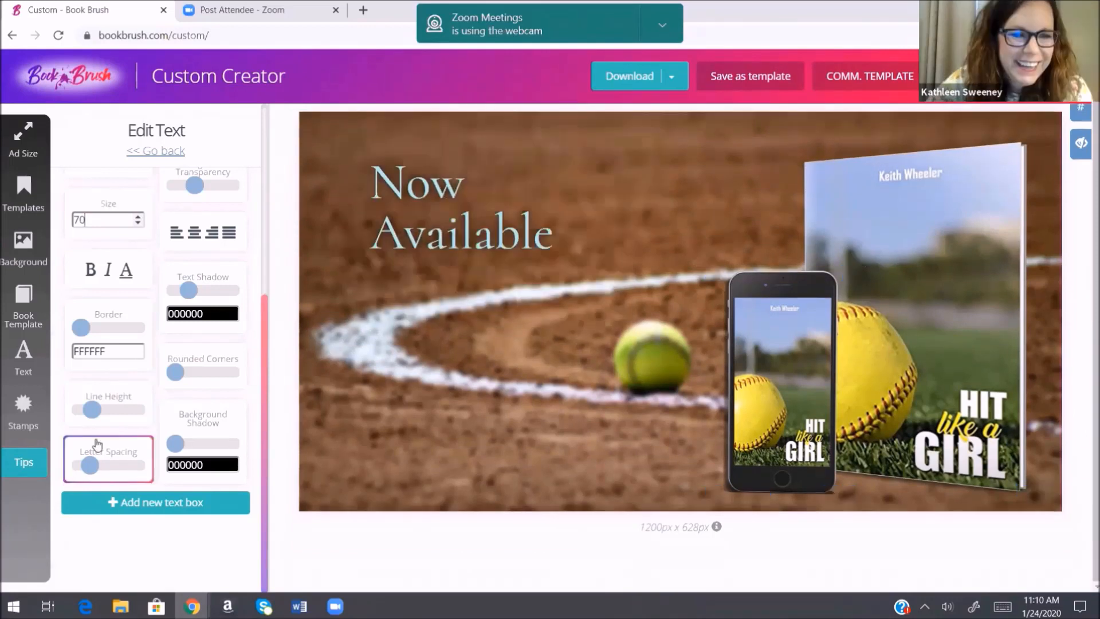
Step: Slightly increase the letter spacing of "Now Available" and center-align the text
mouse_move(90, 466)
left_mouse_down()
mouse_move(108, 469)
mouse_move(82, 463)
mouse_move(92, 463)
left_mouse_up()
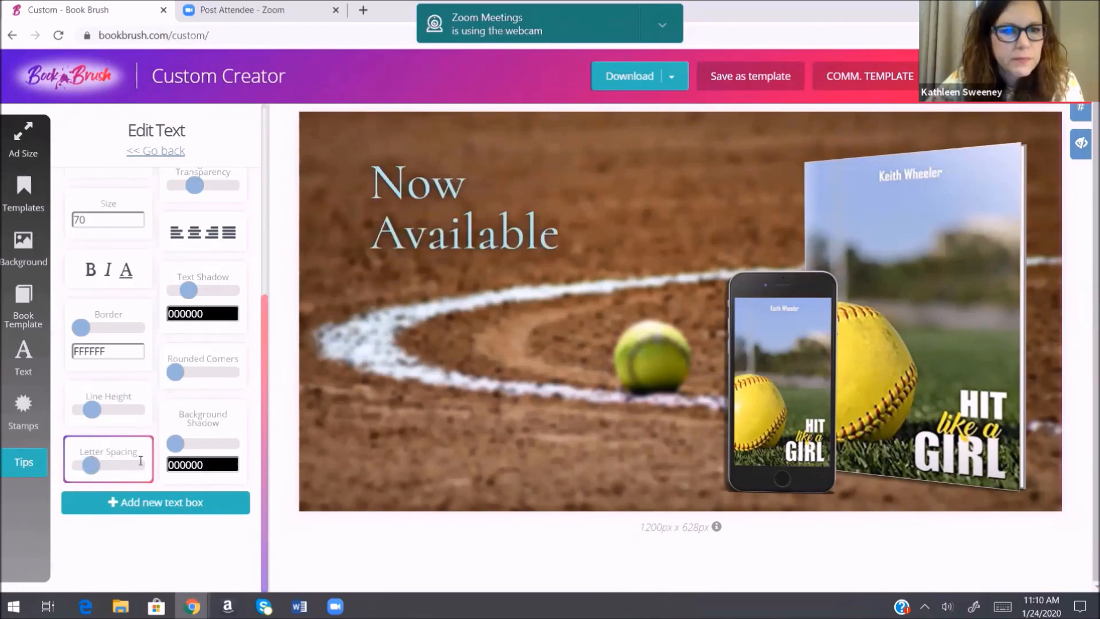
left_click(195, 234)
Step: Add a medium background shadow to the "Now Available" text box and color it very dark blue, 061D22
left_click_drag(175, 443, 208, 444)
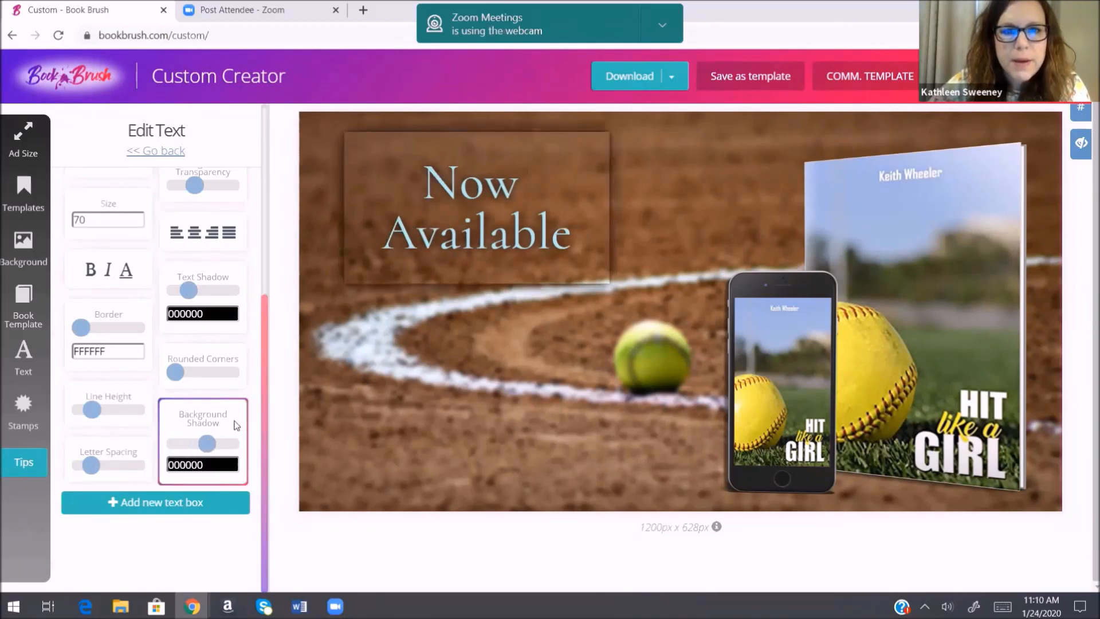
left_click_drag(427, 200, 506, 339)
left_click_drag(434, 360, 363, 258)
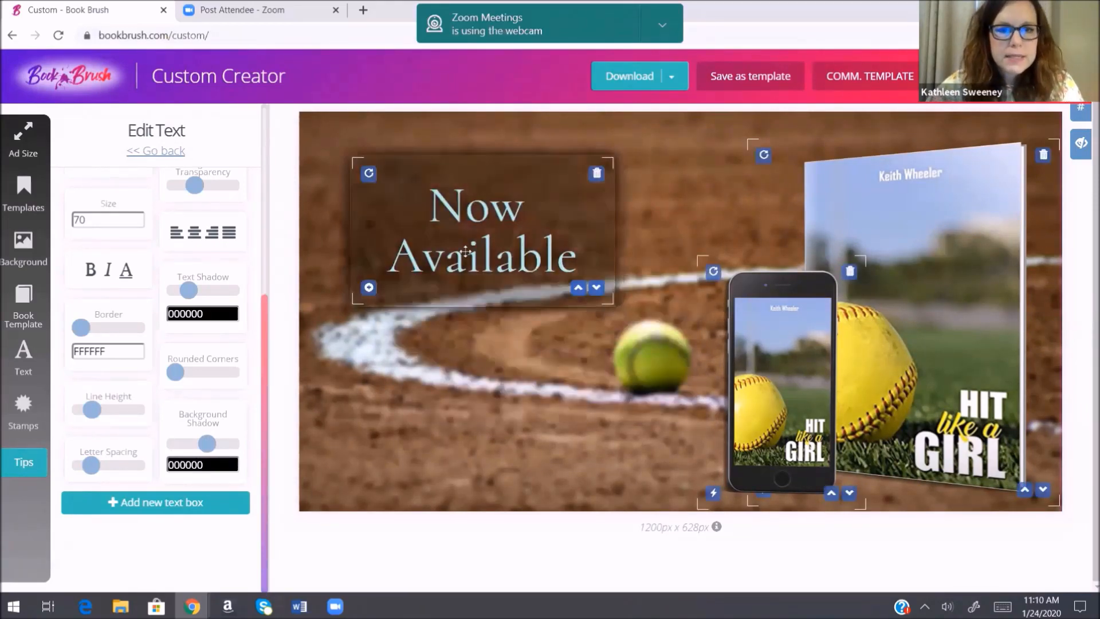
left_click(355, 532)
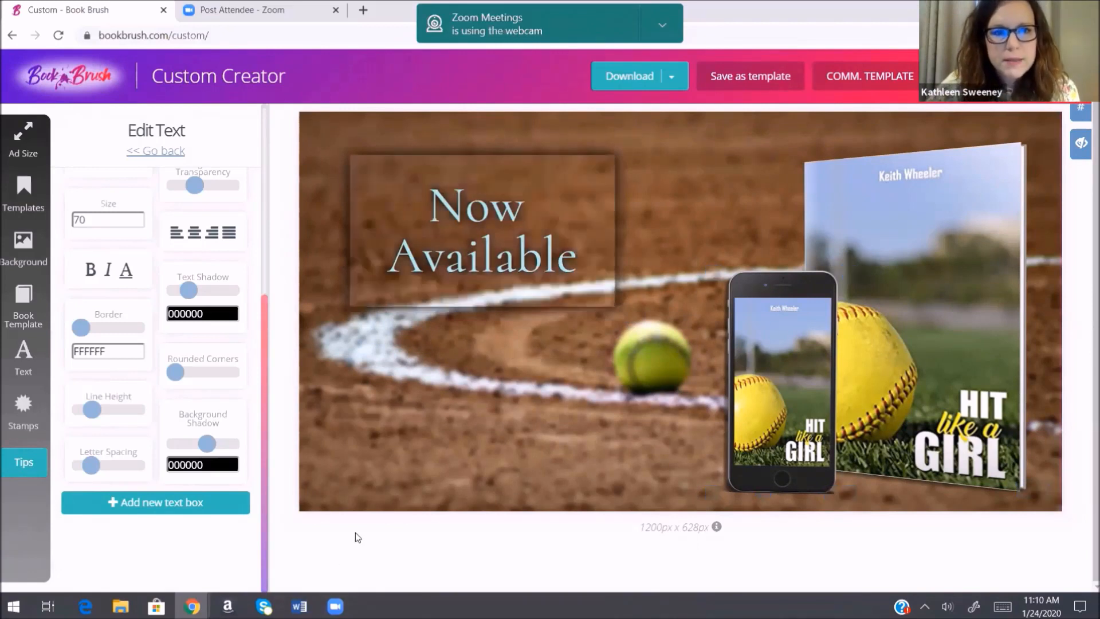
left_click(217, 470)
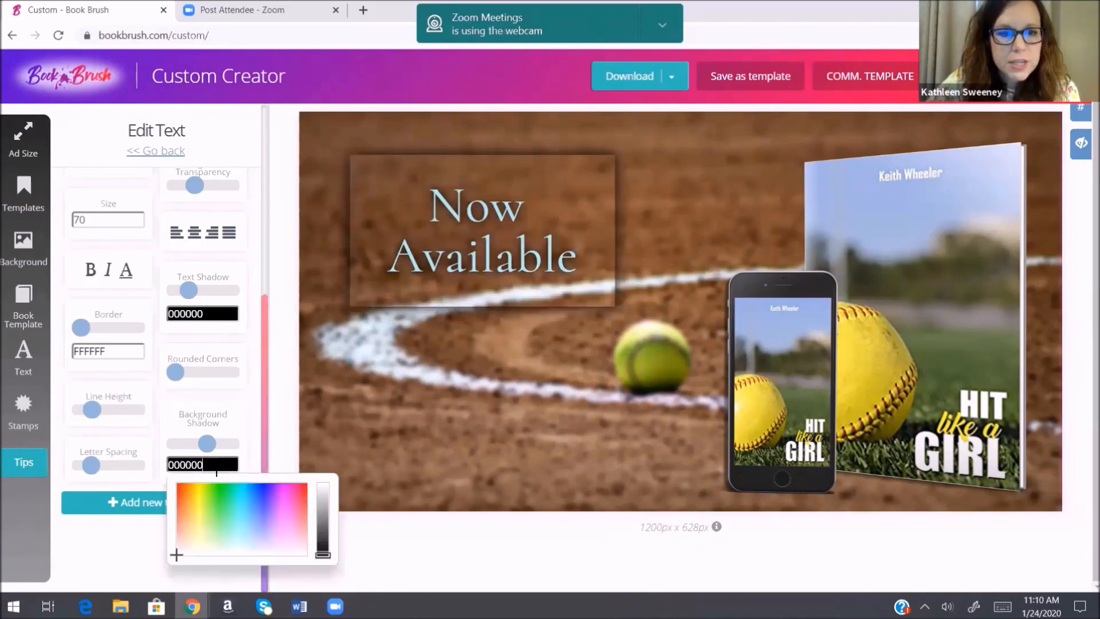
left_click(245, 495)
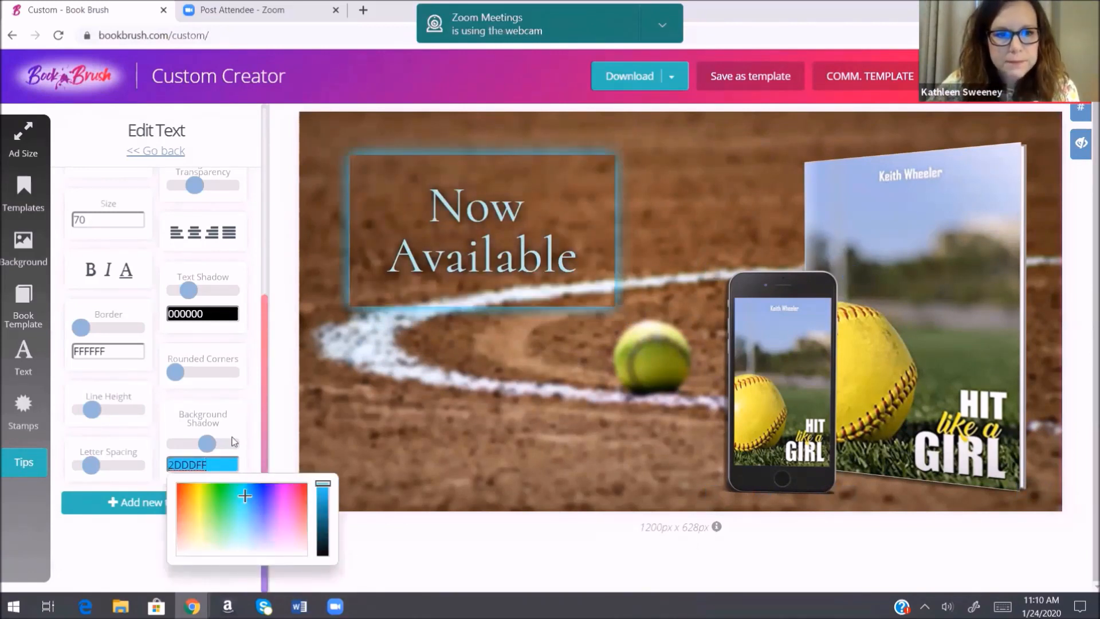
left_click(324, 549)
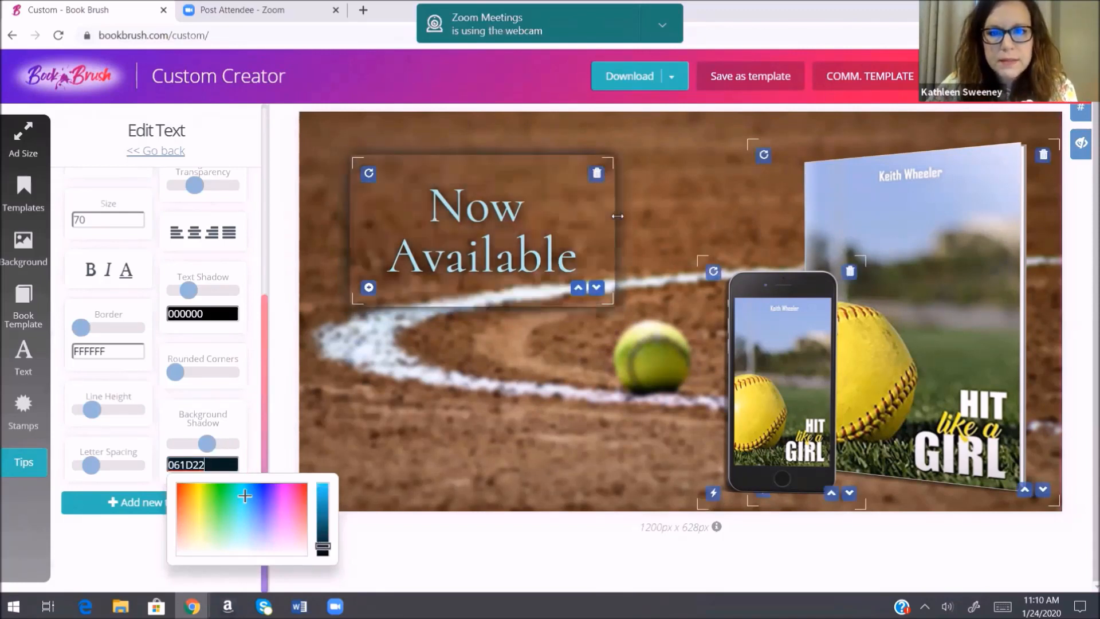
Step: Resize the text box so "Now Available" fits on one line in a shorter frame, and move it near the ad's upper-left corner
left_click_drag(612, 216, 764, 216)
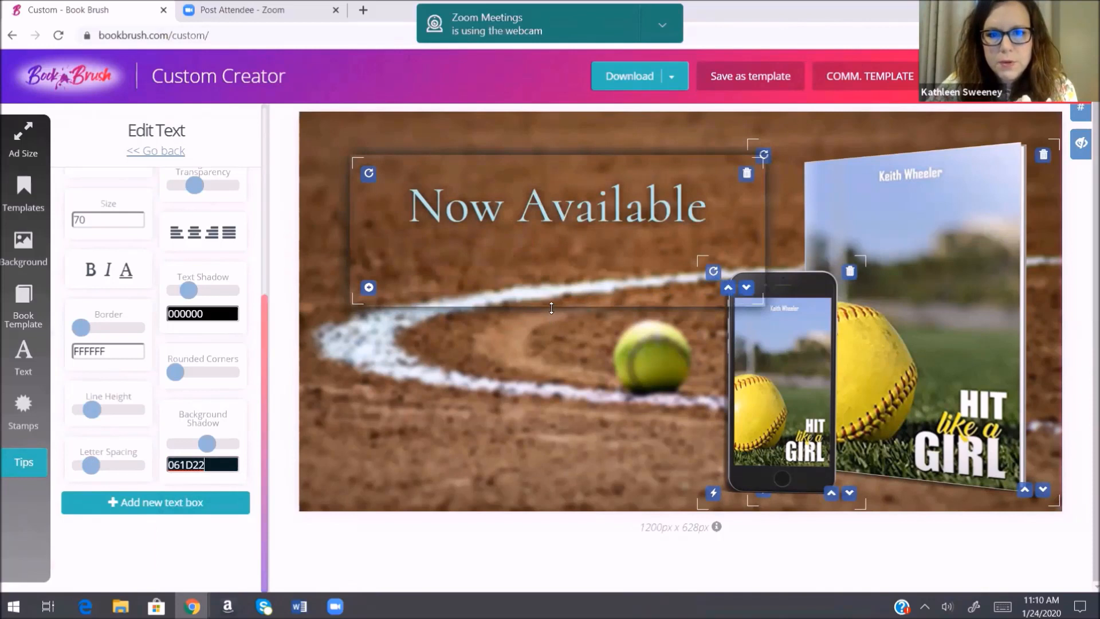
left_click_drag(552, 309, 562, 252)
left_click_drag(574, 176, 550, 164)
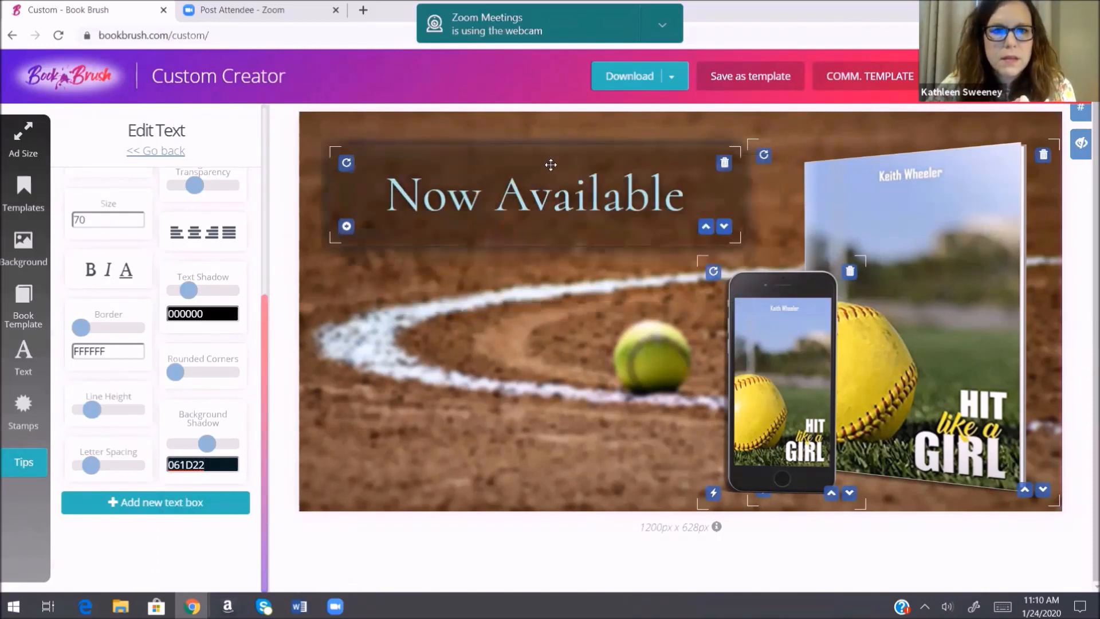
left_click(596, 584)
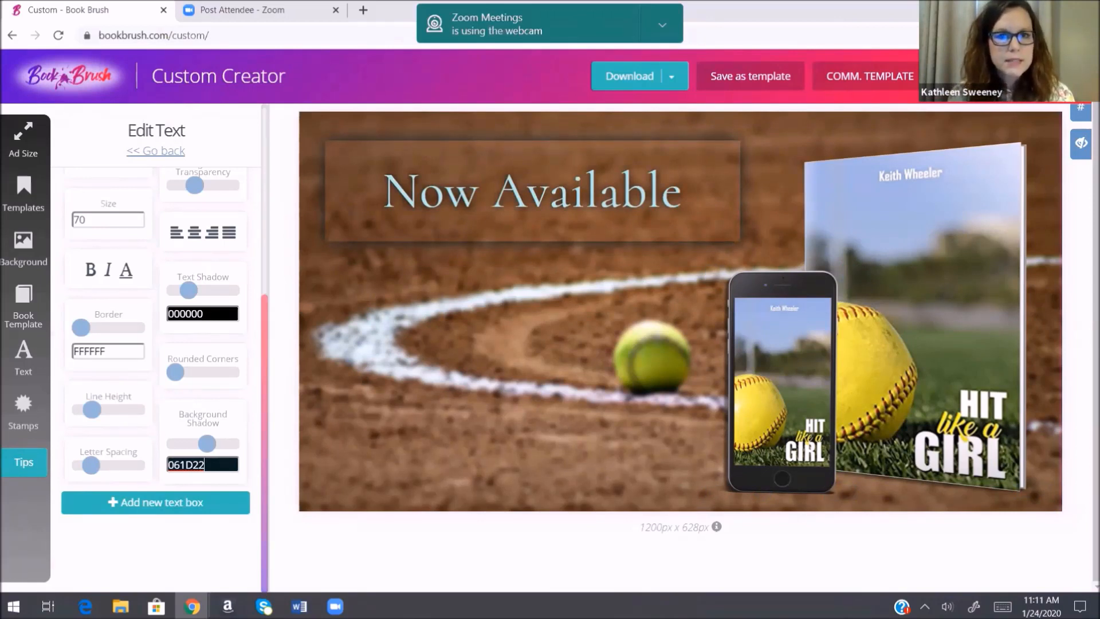
Step: Duplicate the "Now Available" text box and align the copy directly below the original
left_click(156, 150)
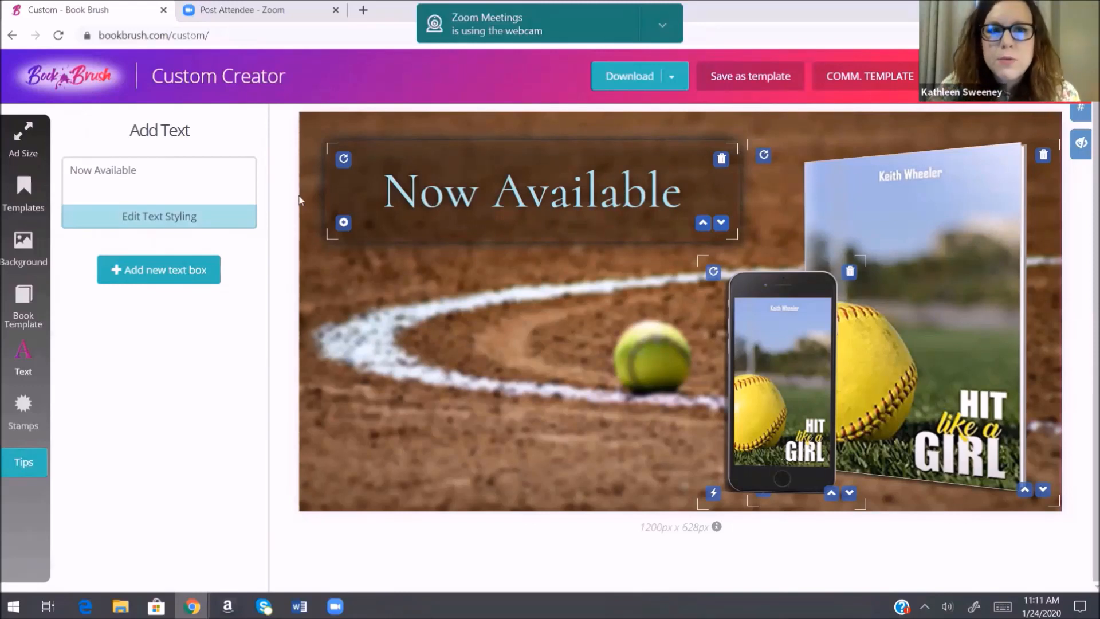
left_click(343, 223)
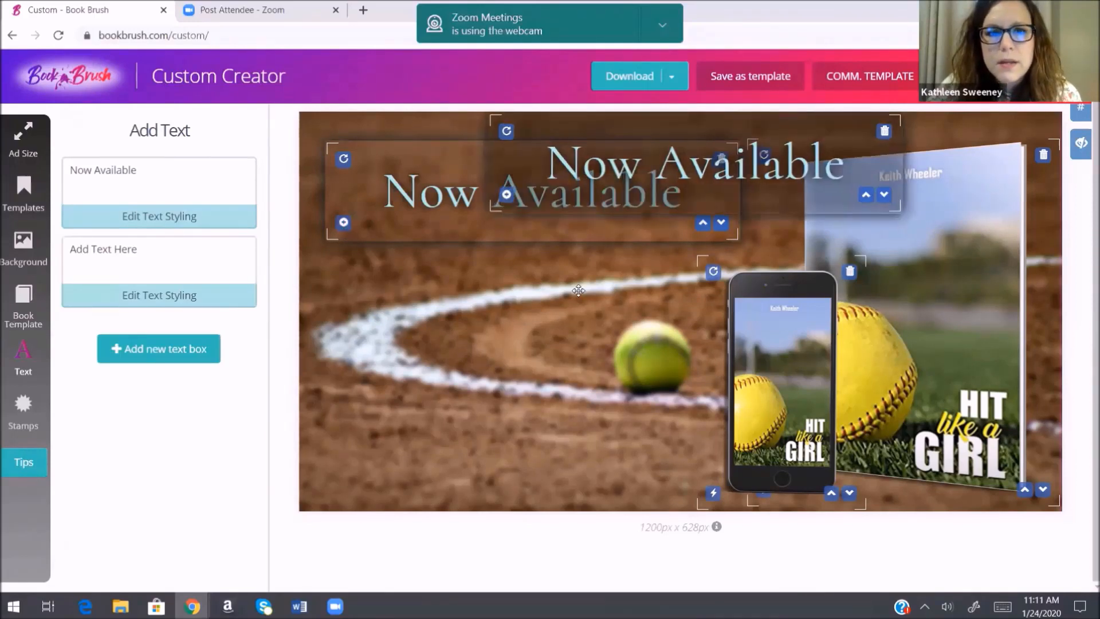
left_click_drag(578, 291, 540, 284)
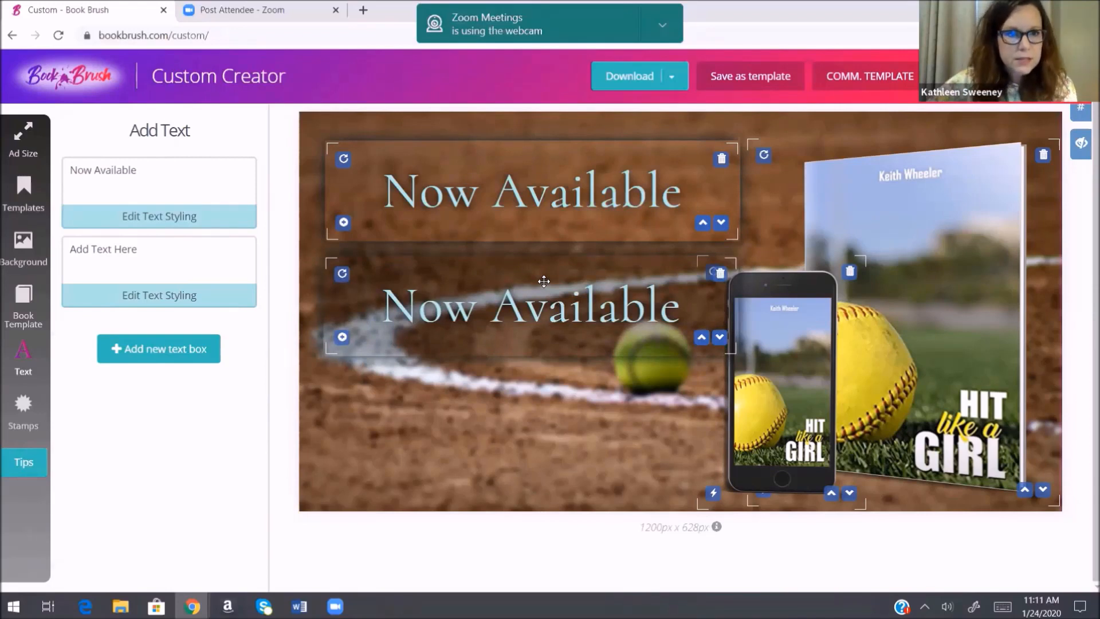
key("Right")
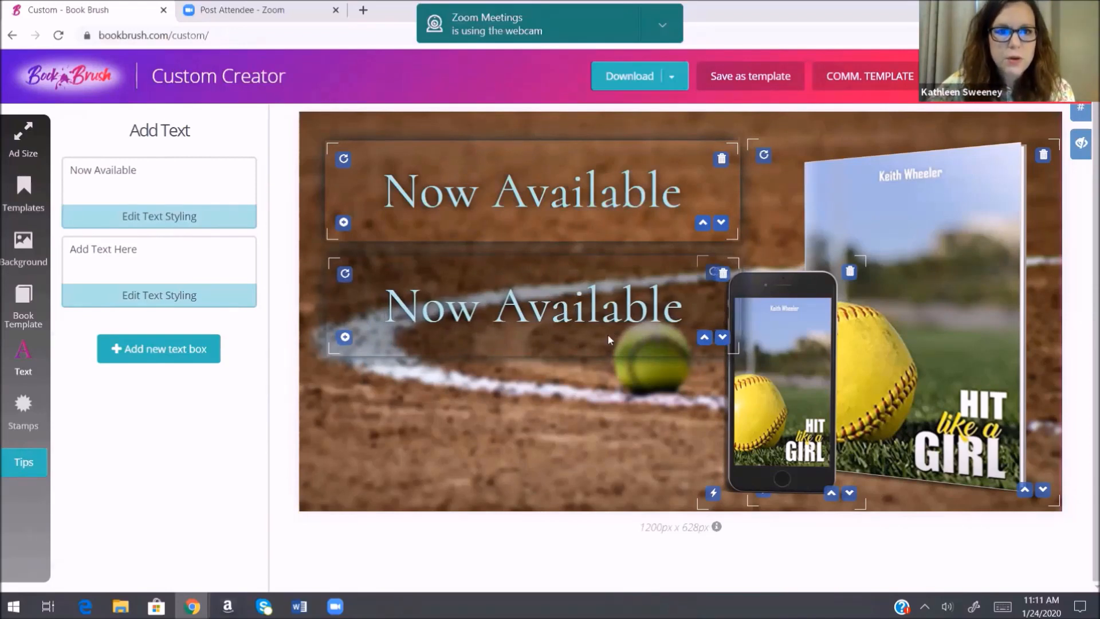
Step: Replace the duplicated text box's wording with "BuyNow"
left_click_drag(138, 251, 65, 251)
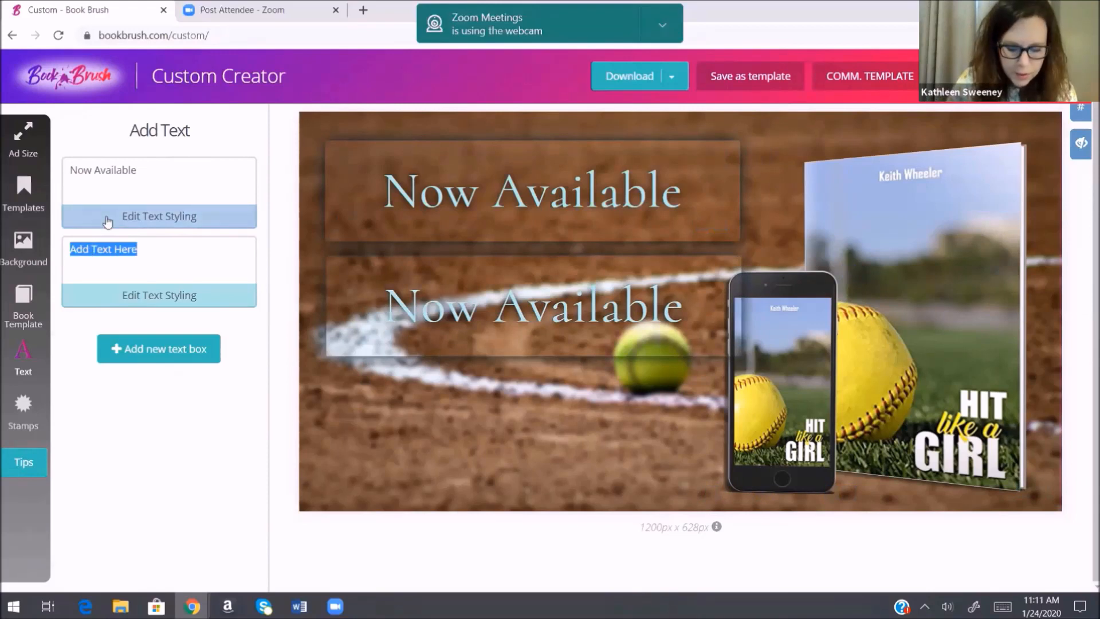
type("Buy")
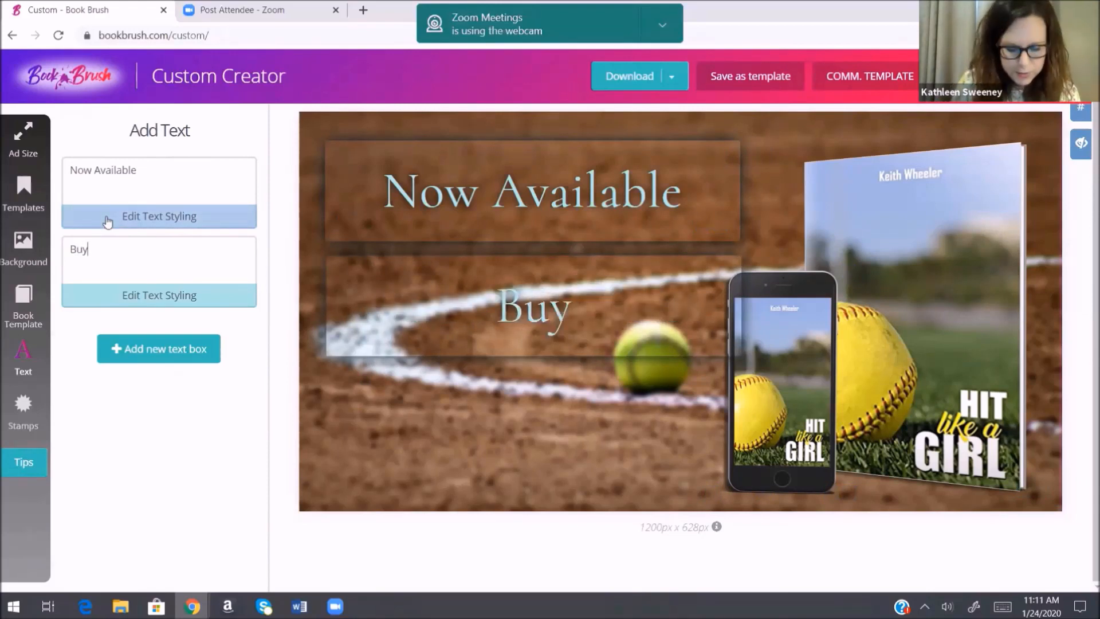
type("Now")
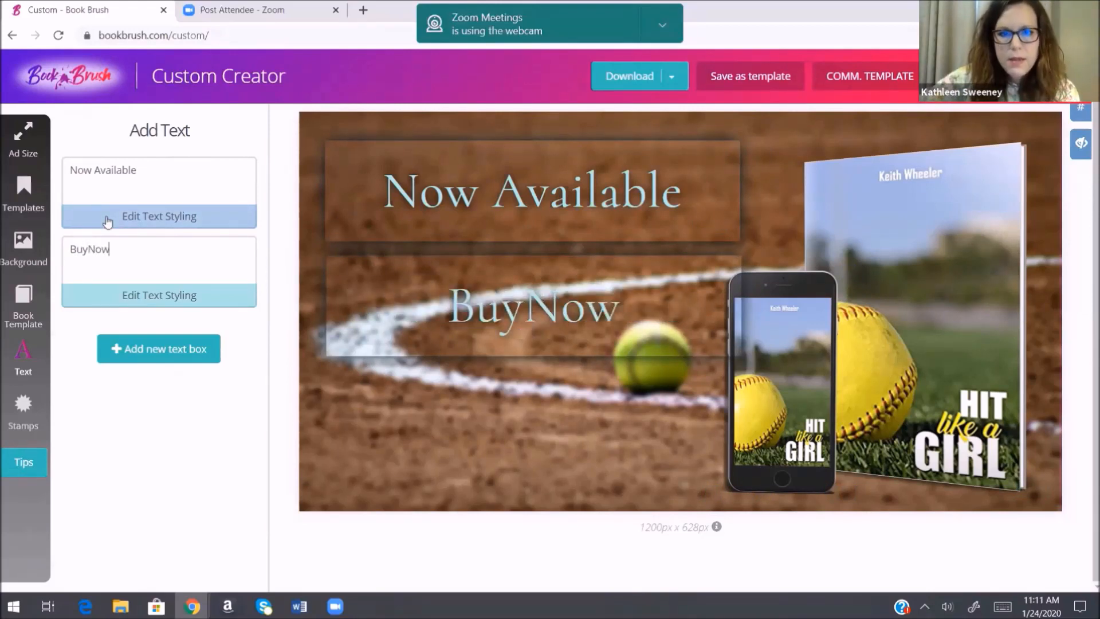
scroll(447, 109, "up", 1)
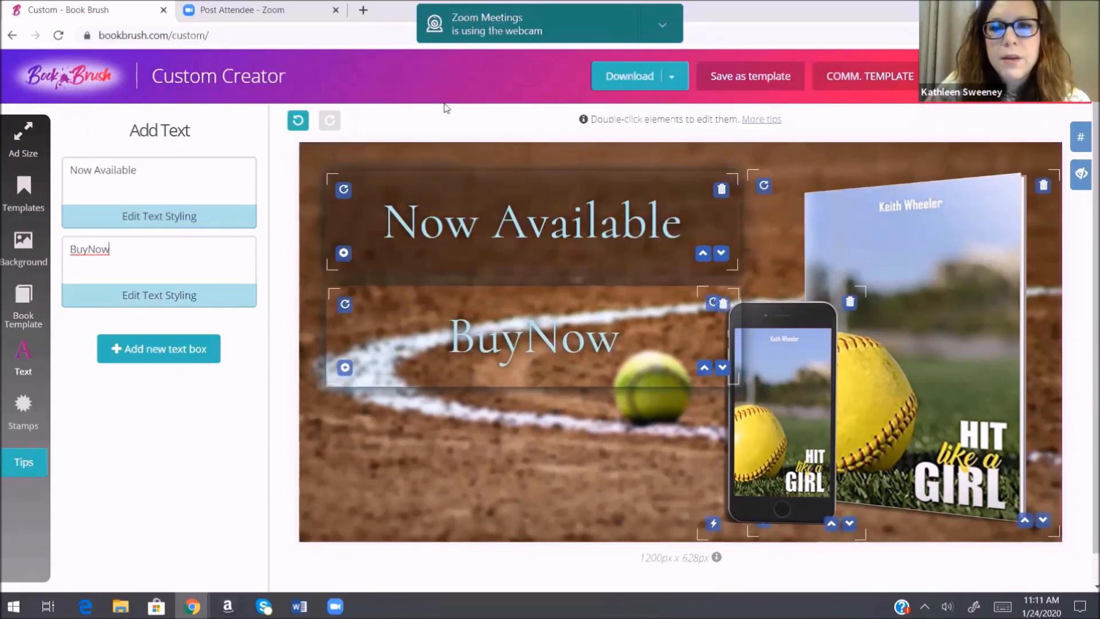
Step: Undo the "BuyNow" wording, the copy's placement and the duplication, leaving only the original text box
left_click(297, 122)
left_click(297, 122)
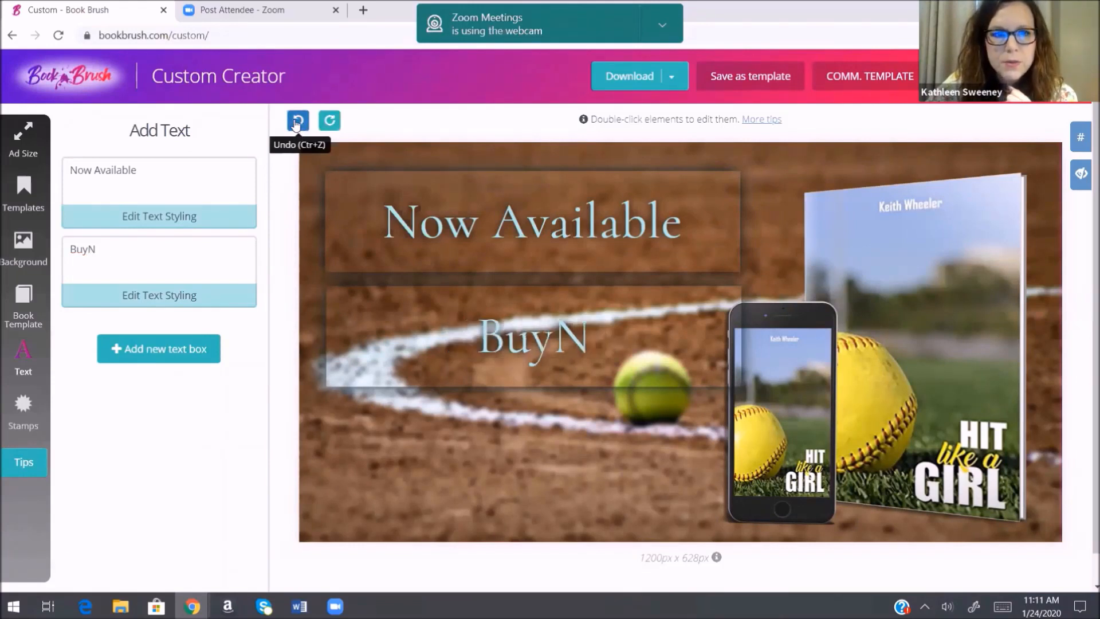
left_click(297, 123)
left_click(297, 123)
left_click(297, 122)
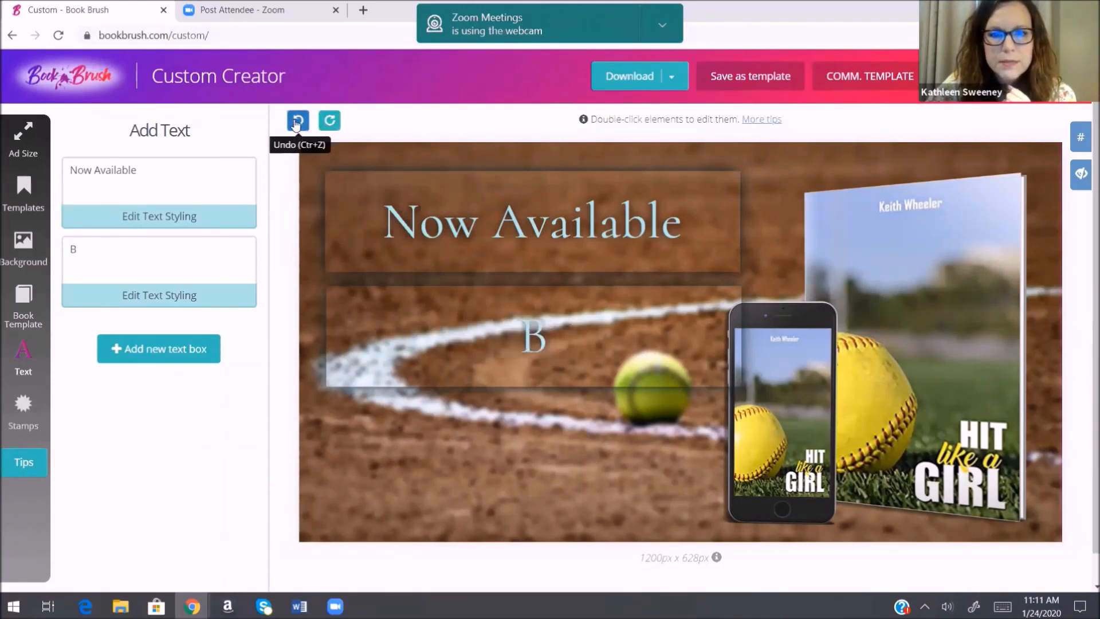
left_click(297, 123)
left_click(297, 123)
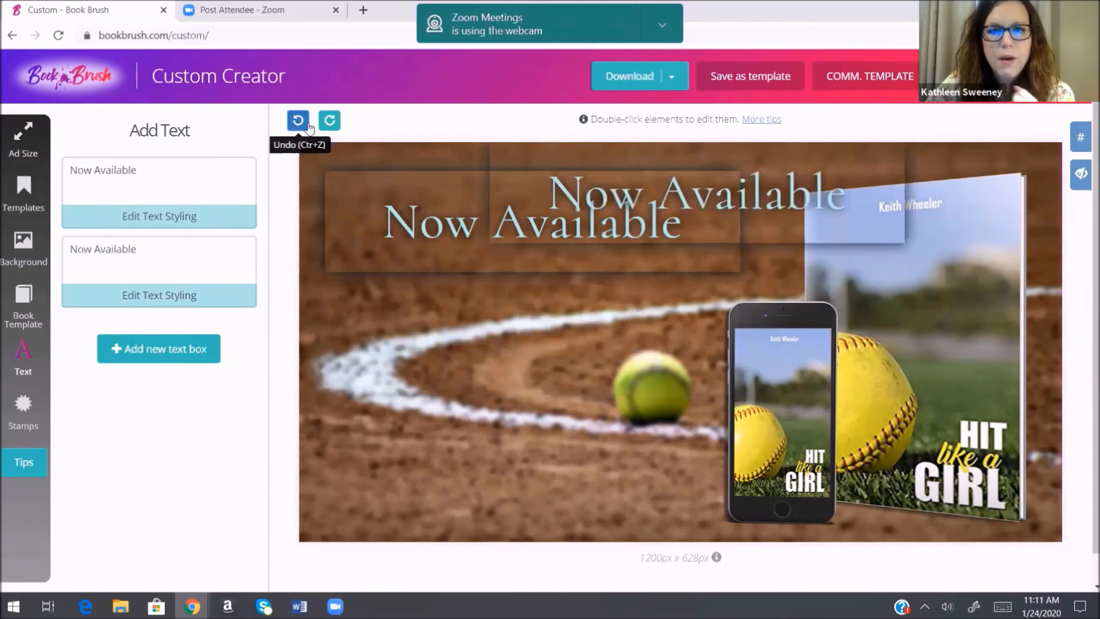
left_click(296, 123)
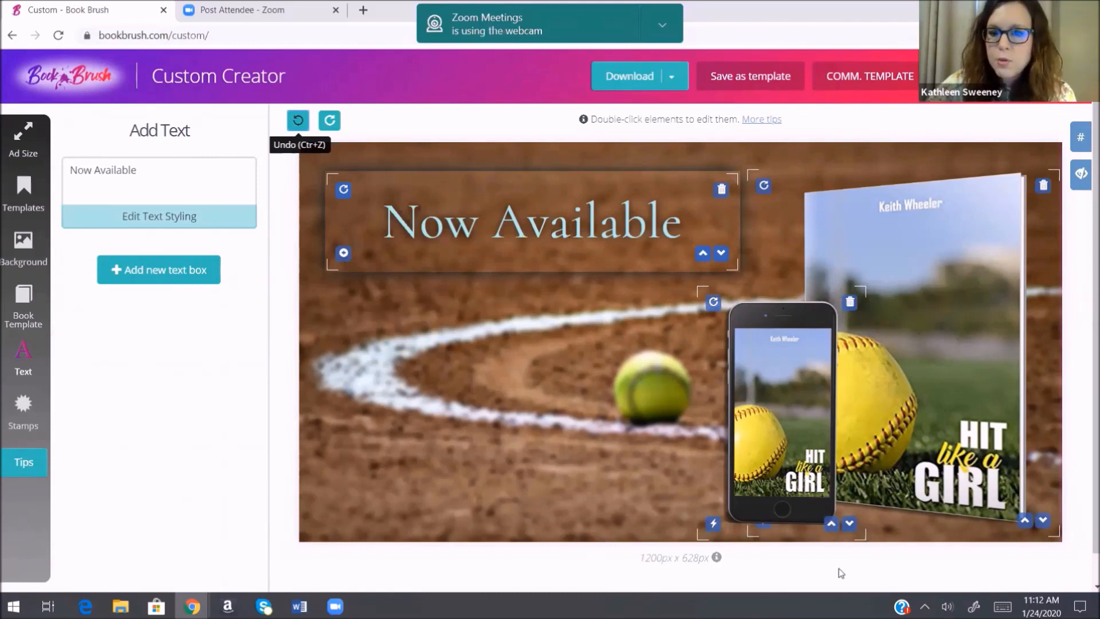
Step: Try layering the phone behind the book, and send the book back behind the phone
left_click(850, 524)
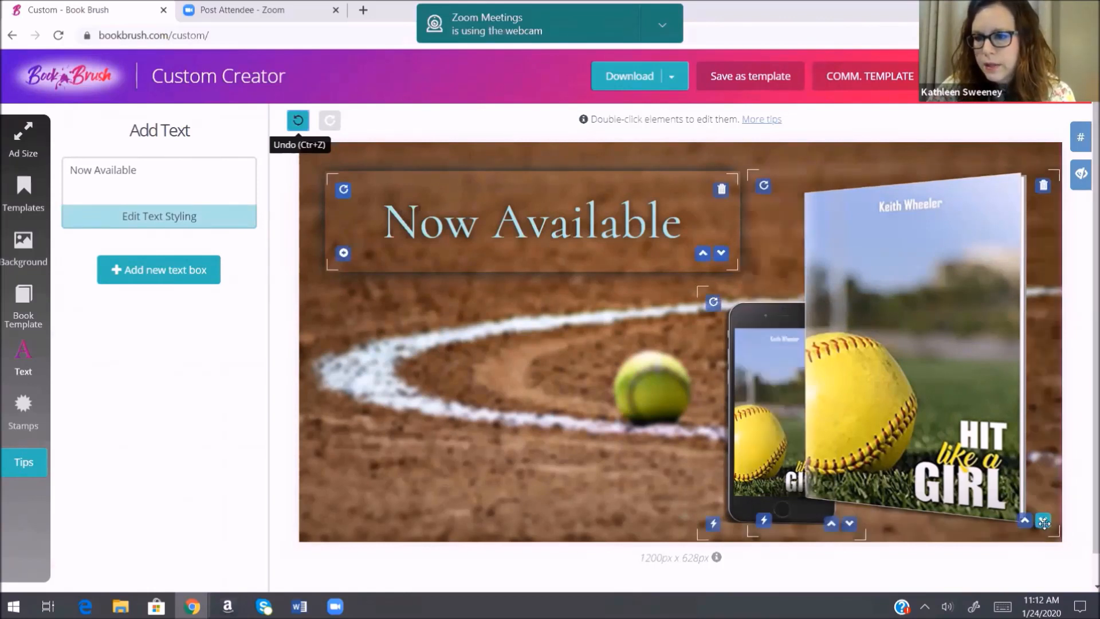
left_click(1044, 523)
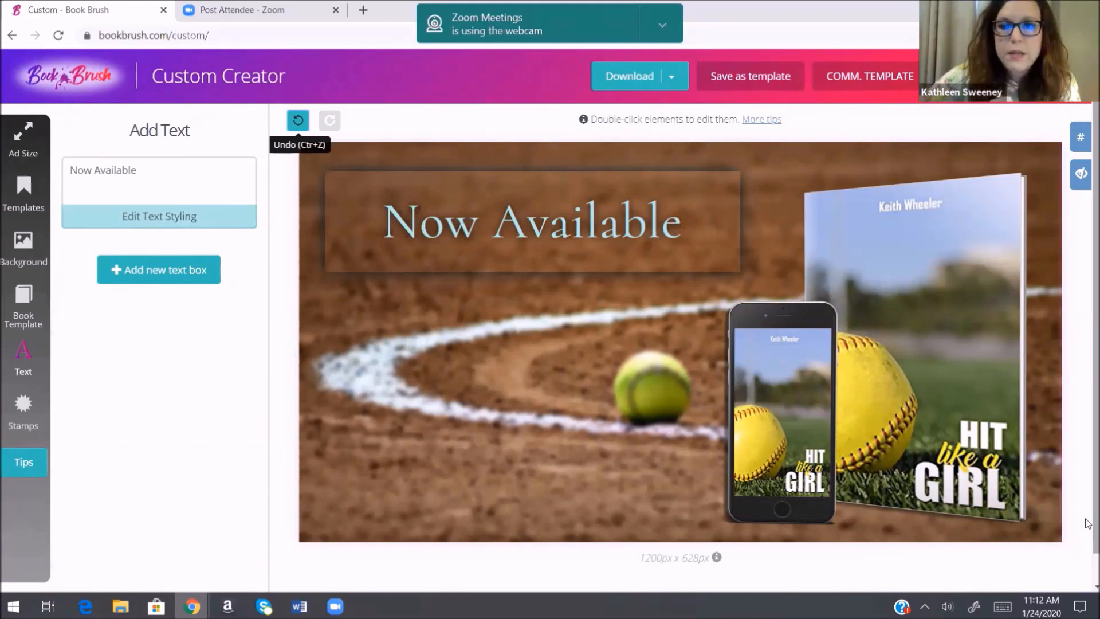
Step: Add the dark-lettered Audible logo from the community stamps and place it in the ad's lower-left area
left_click(22, 408)
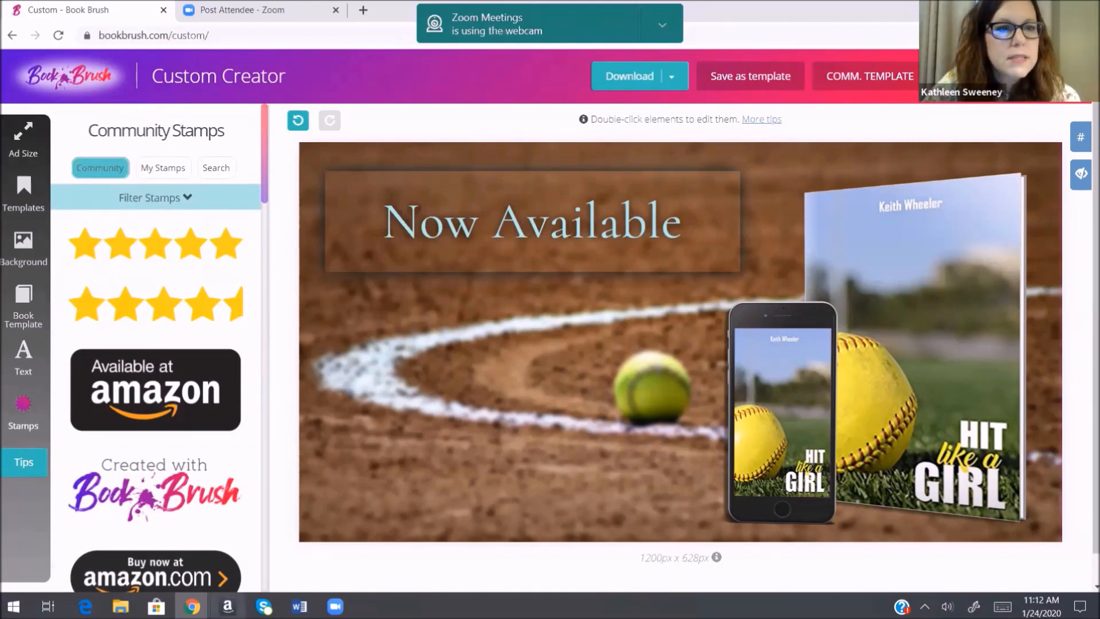
scroll(177, 278, "down", 3)
scroll(177, 277, "down", 13)
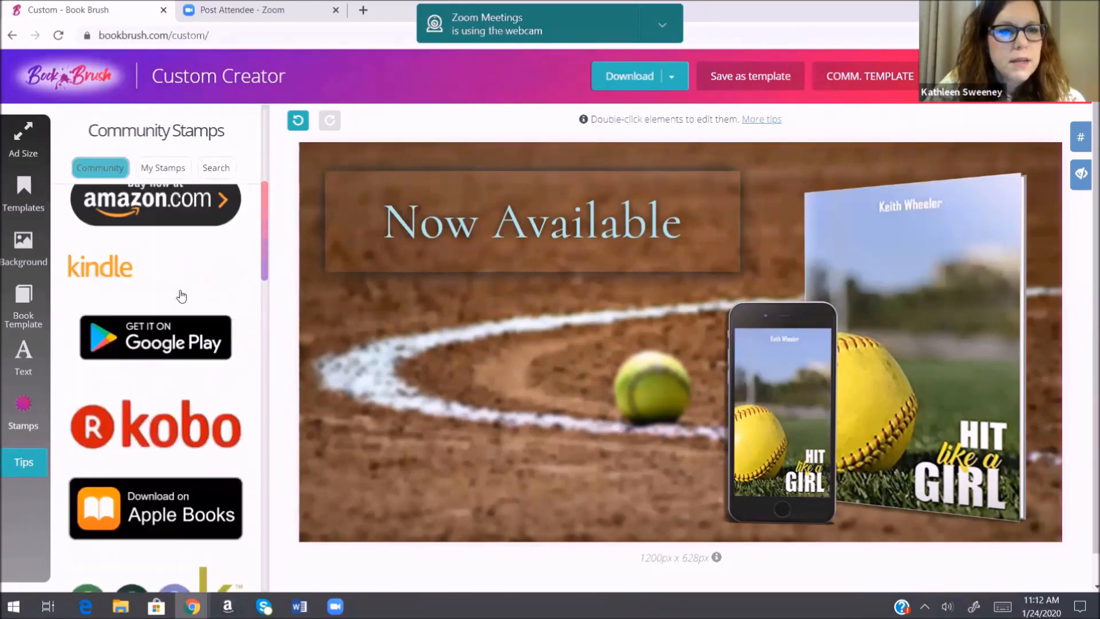
scroll(185, 346, "down", 6)
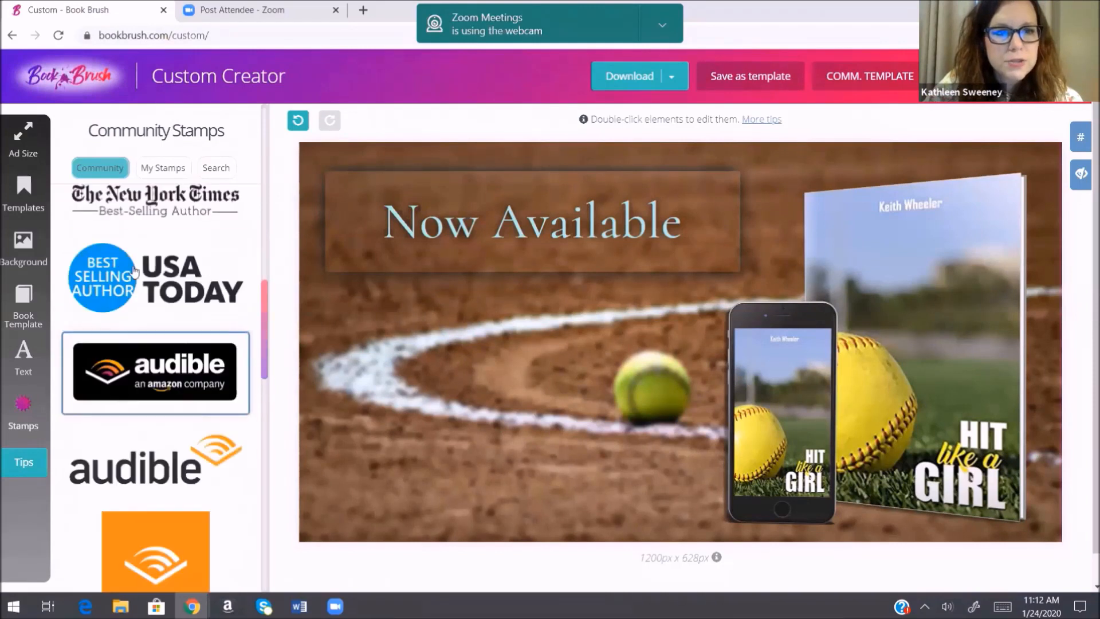
left_click(192, 314)
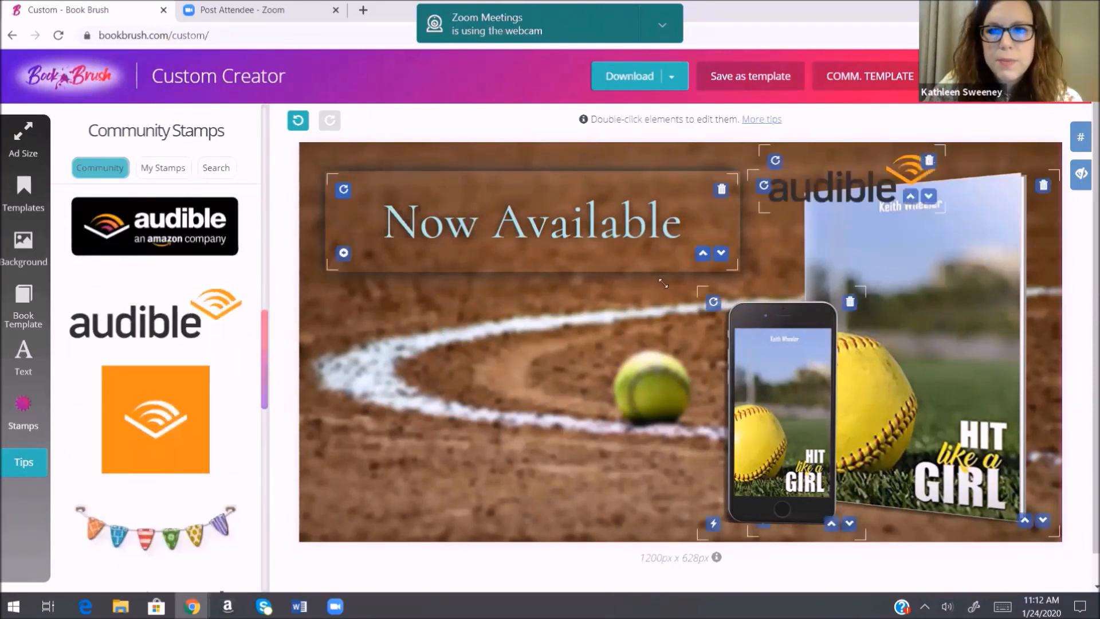
left_click_drag(788, 191, 412, 530)
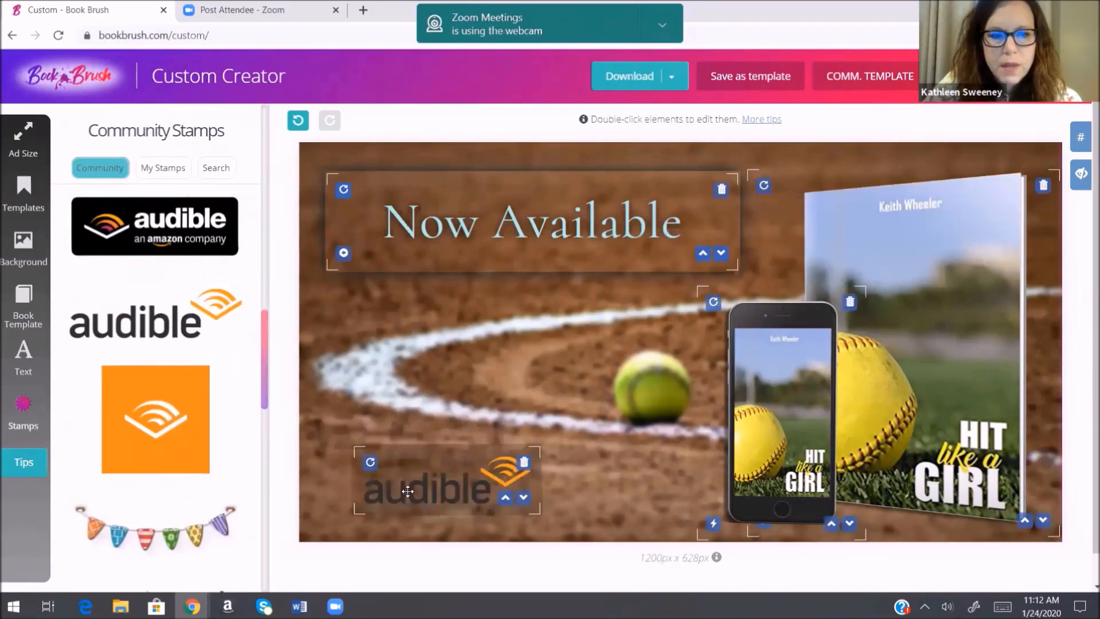
Step: Open the Audible stamp for editing, try flipping it horizontally, and flip it back
double_click(426, 472)
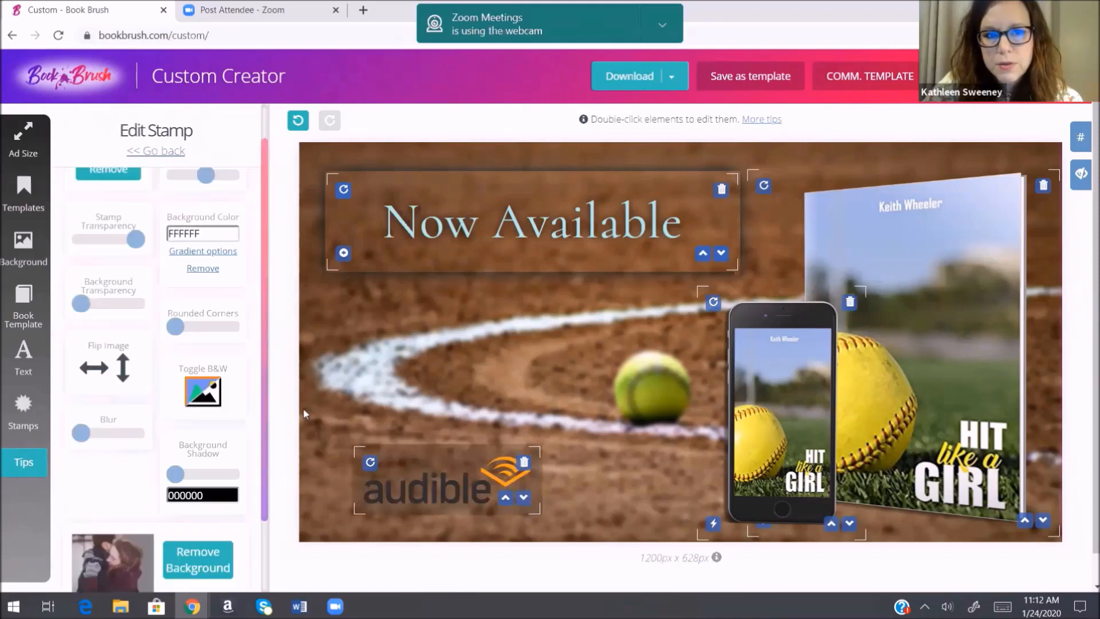
left_click(91, 367)
left_click(91, 367)
scroll(194, 320, "up", 1)
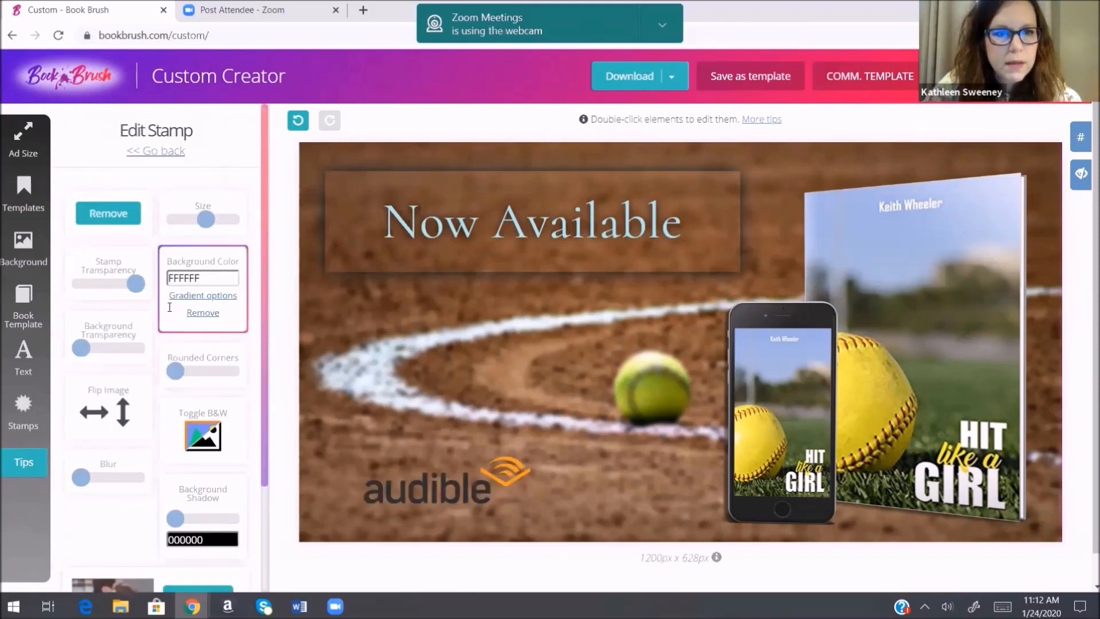
Step: Give the Audible stamp a purple-blue background color, 502DFF
left_click(216, 277)
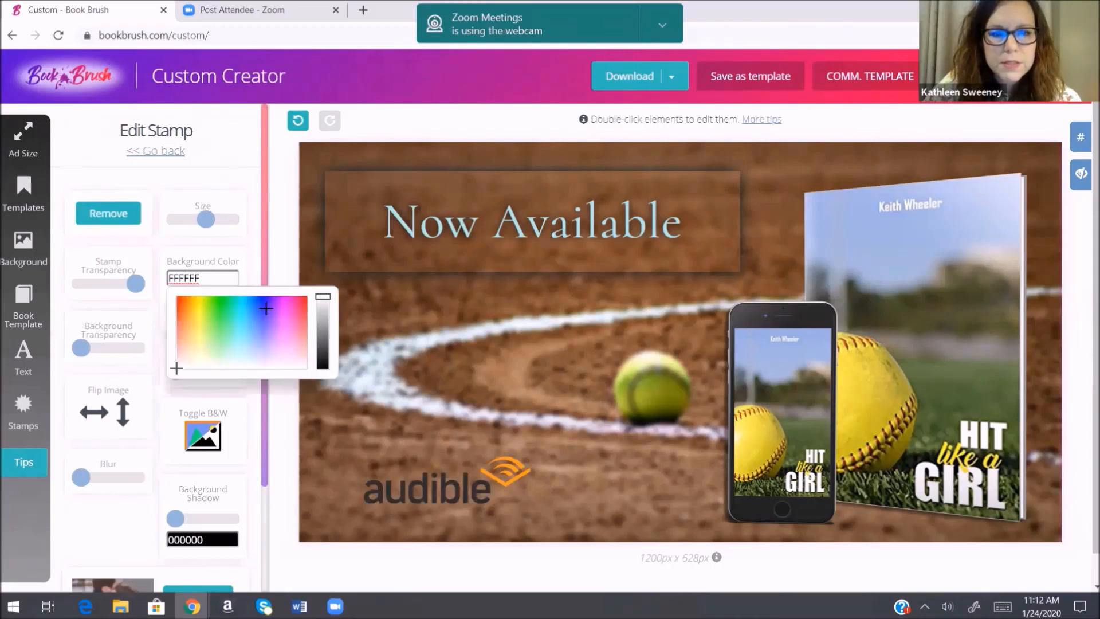
left_click(266, 308)
left_click(242, 250)
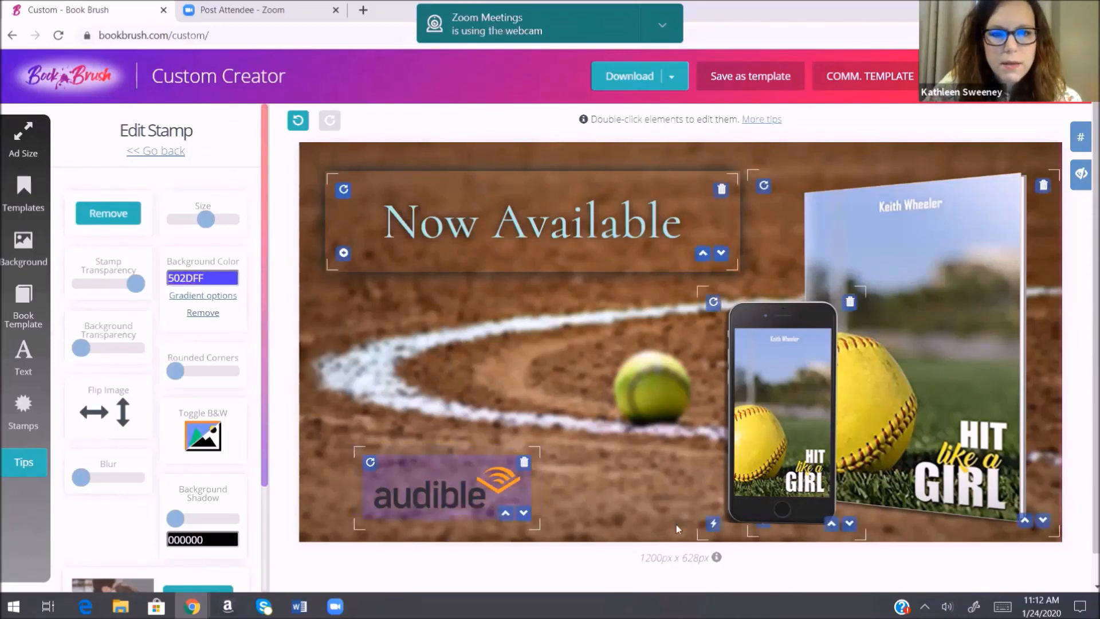
Step: Delete the Audible stamp from the ad and go back to the community stamps
left_click(524, 462)
left_click(25, 413)
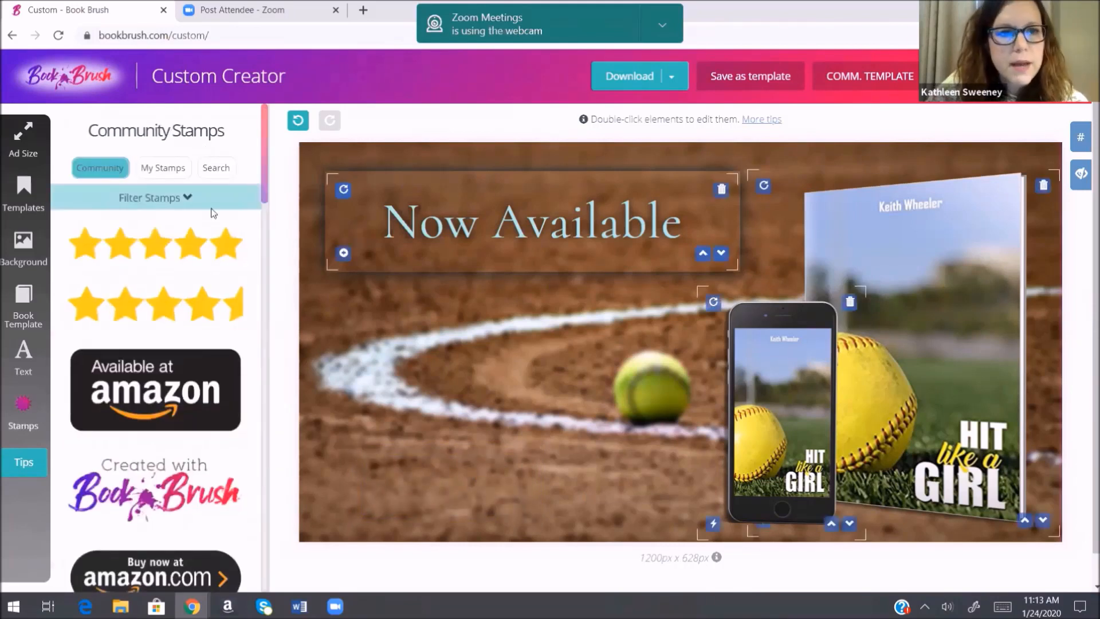
Step: Filter the community stamps by Retailer, Decorative, Social Media and Book Shelf in turn and examine the stamps in each category
left_click(187, 199)
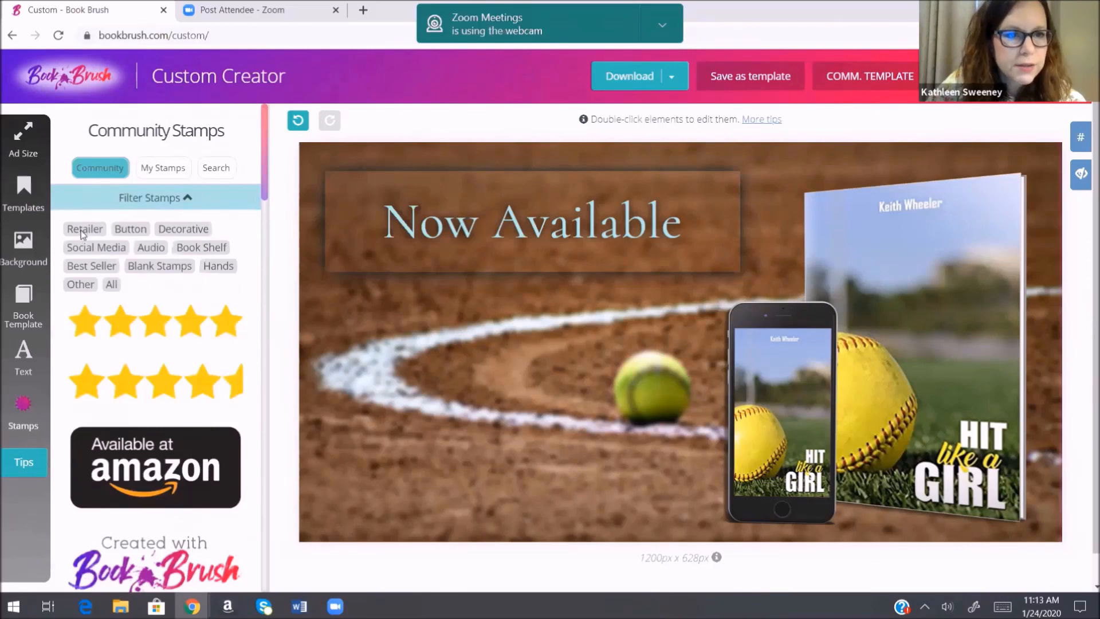
left_click(113, 230)
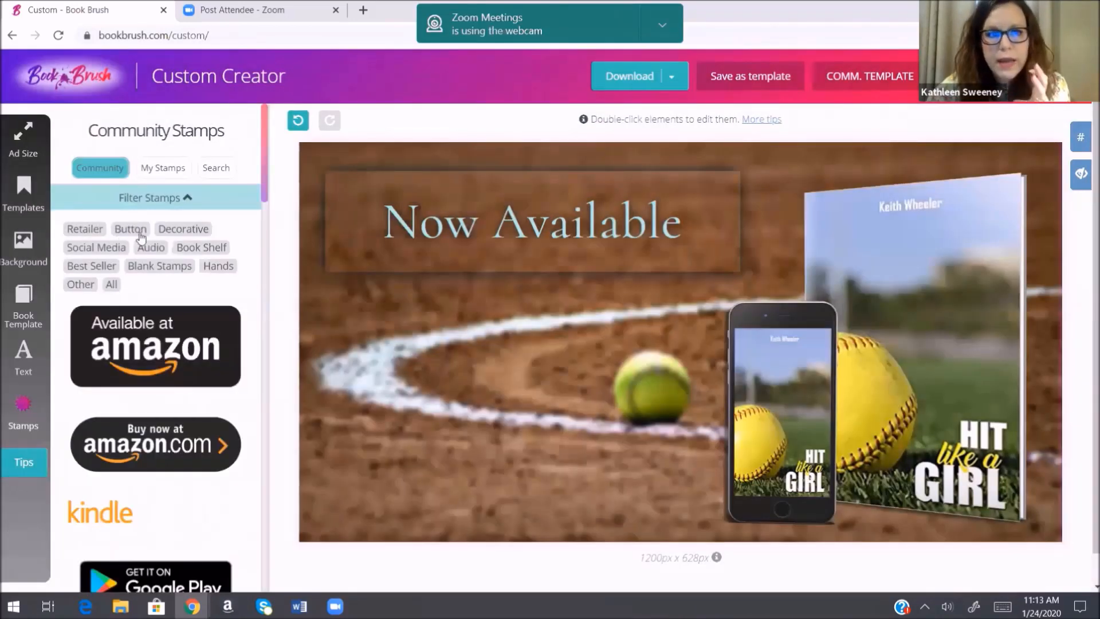
left_click(183, 235)
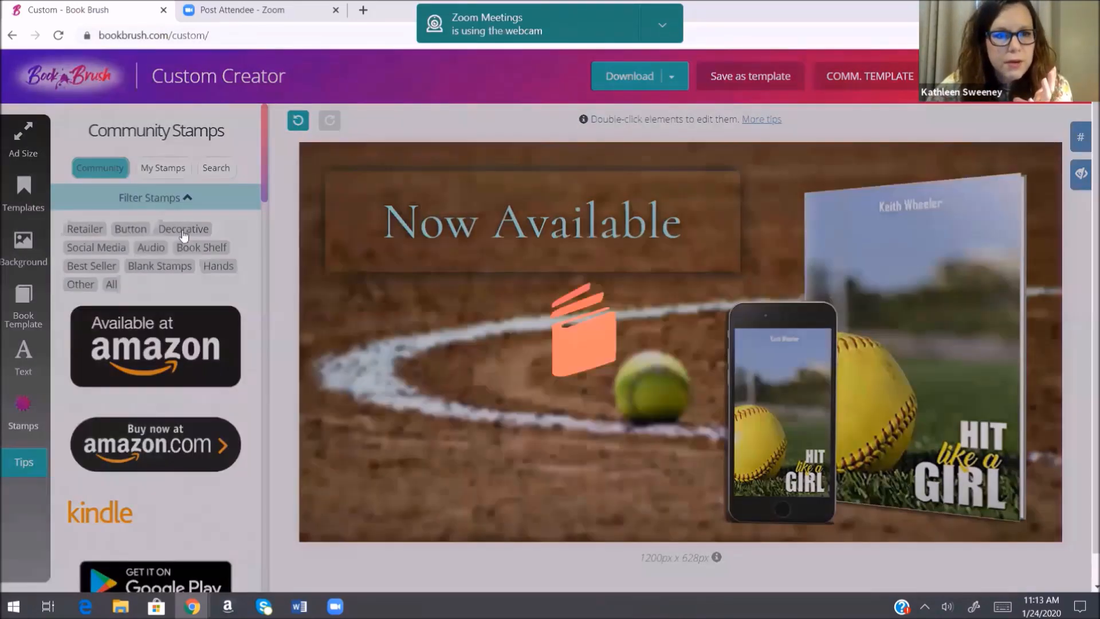
scroll(186, 349, "down", 4)
scroll(186, 350, "up", 4)
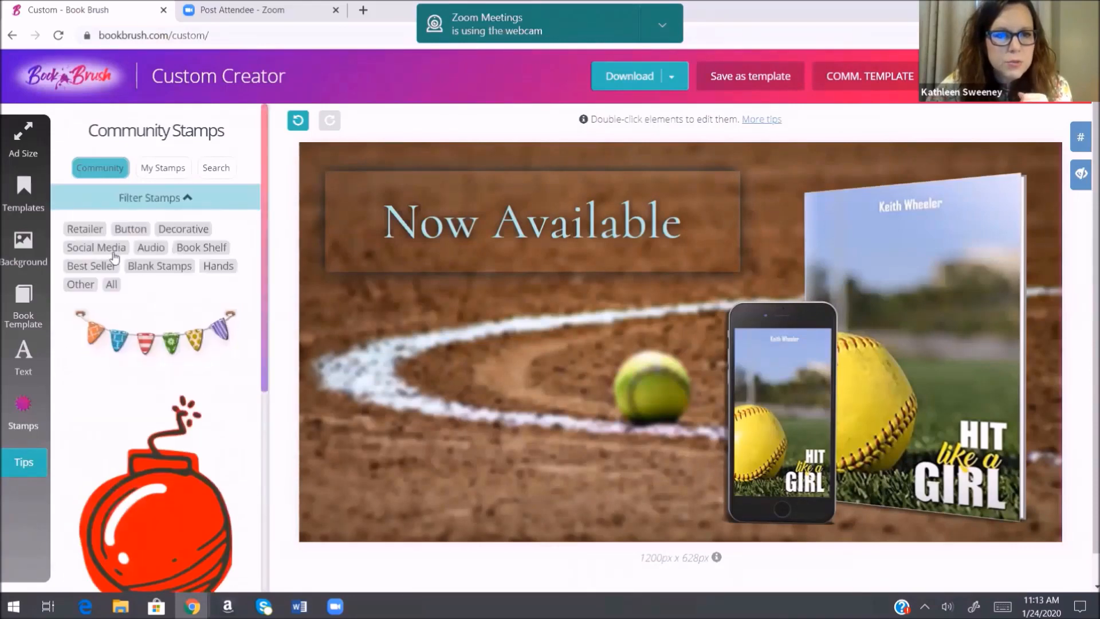
left_click(113, 254)
left_click(200, 252)
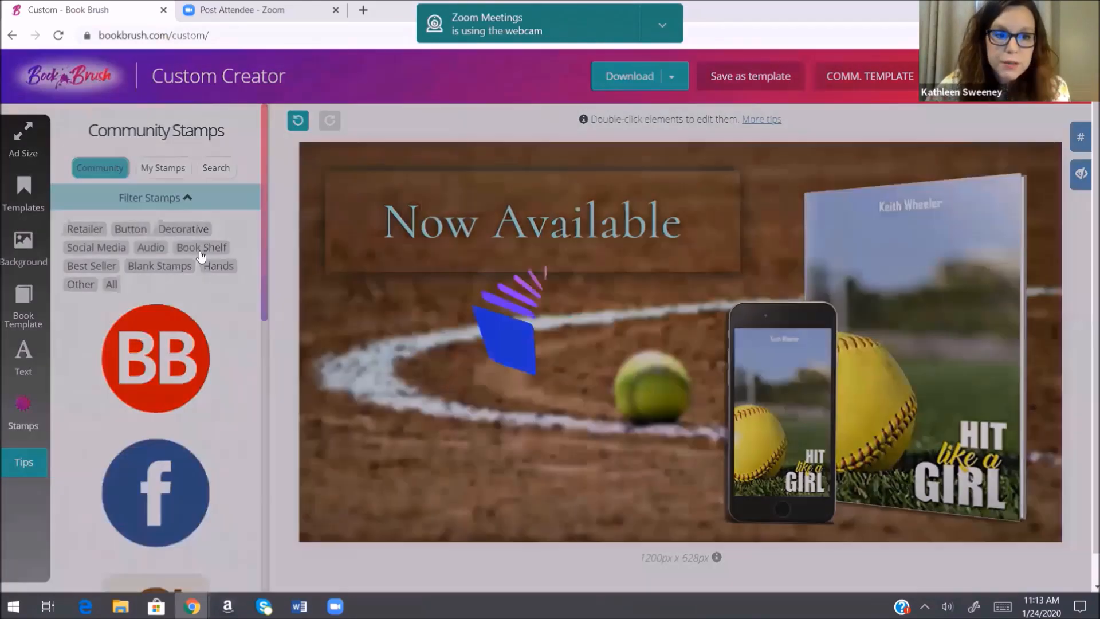
scroll(198, 355, "down", 3)
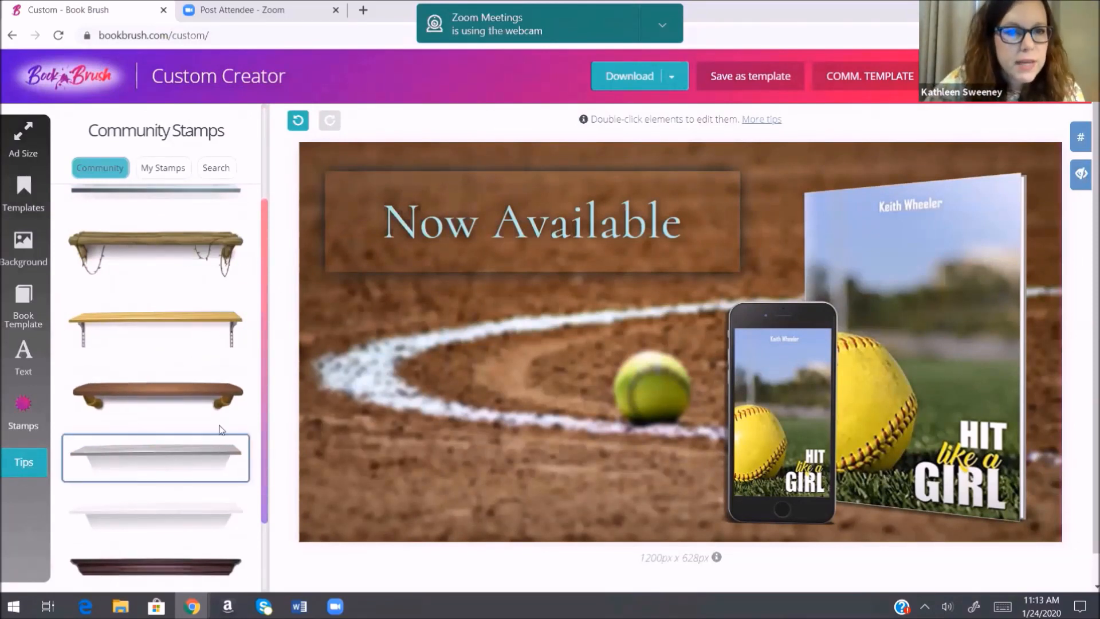
scroll(217, 429, "up", 3)
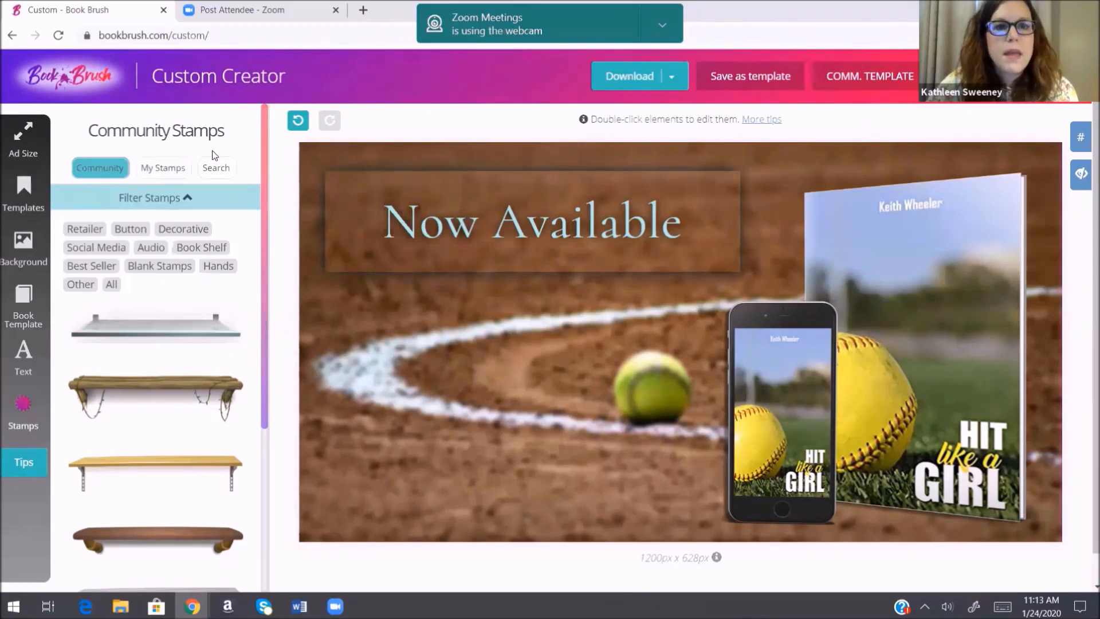
Step: Search the stamp library for "softball" and look through the matching stamps
left_click(220, 170)
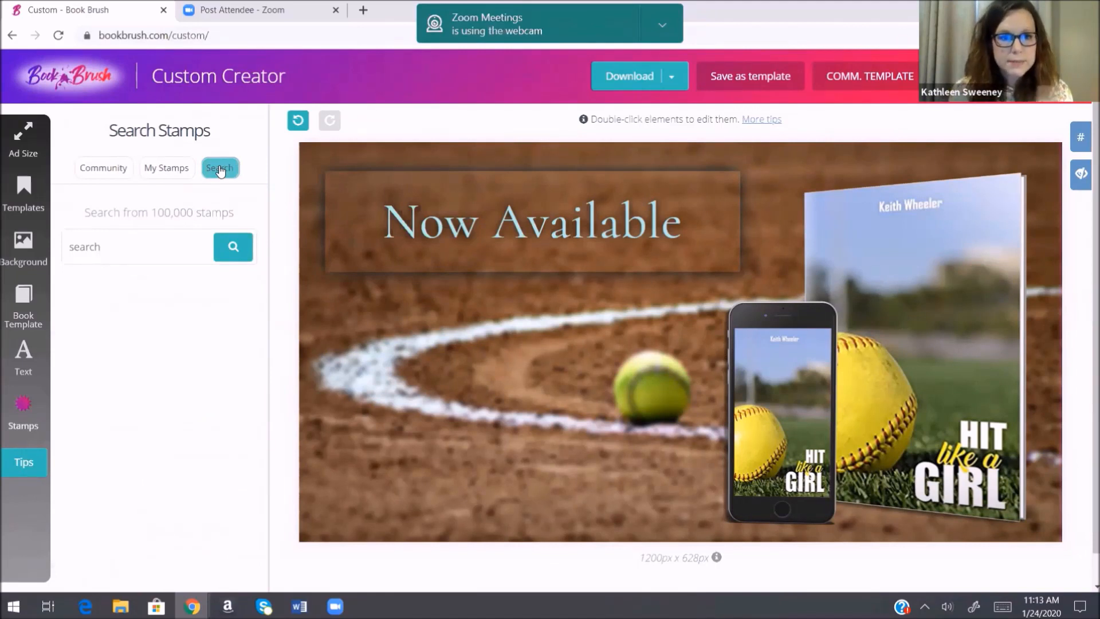
left_click(120, 243)
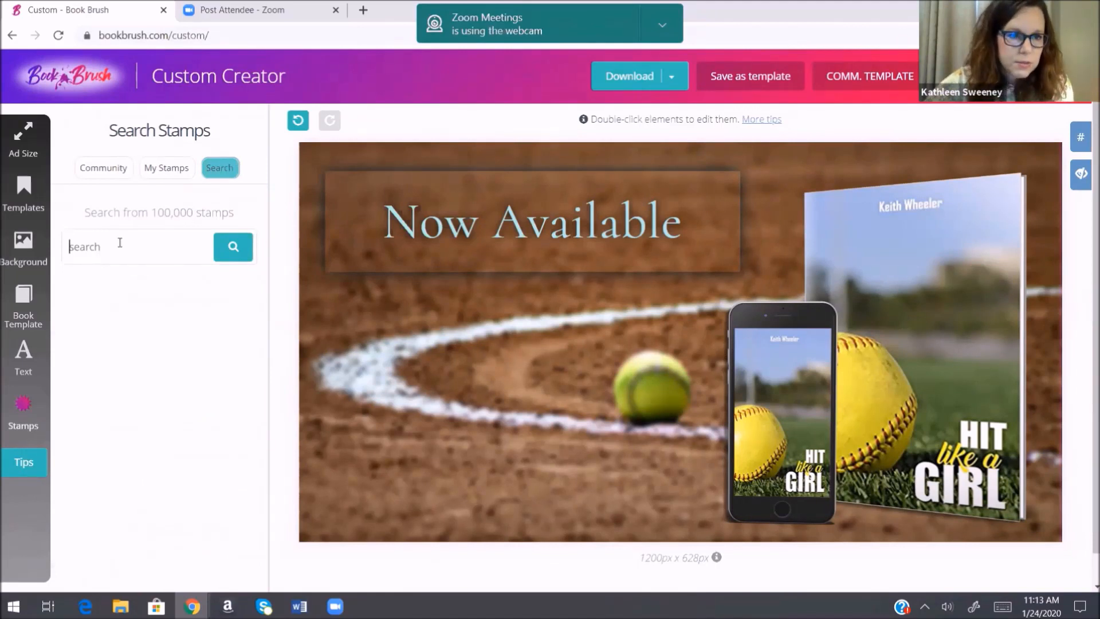
type("softb")
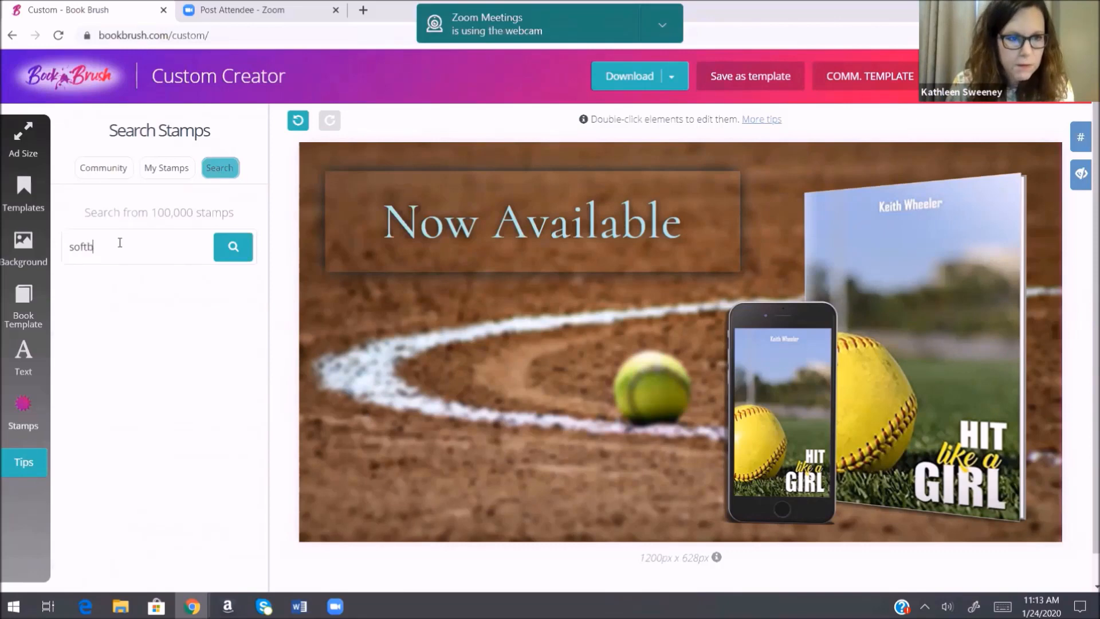
type("all")
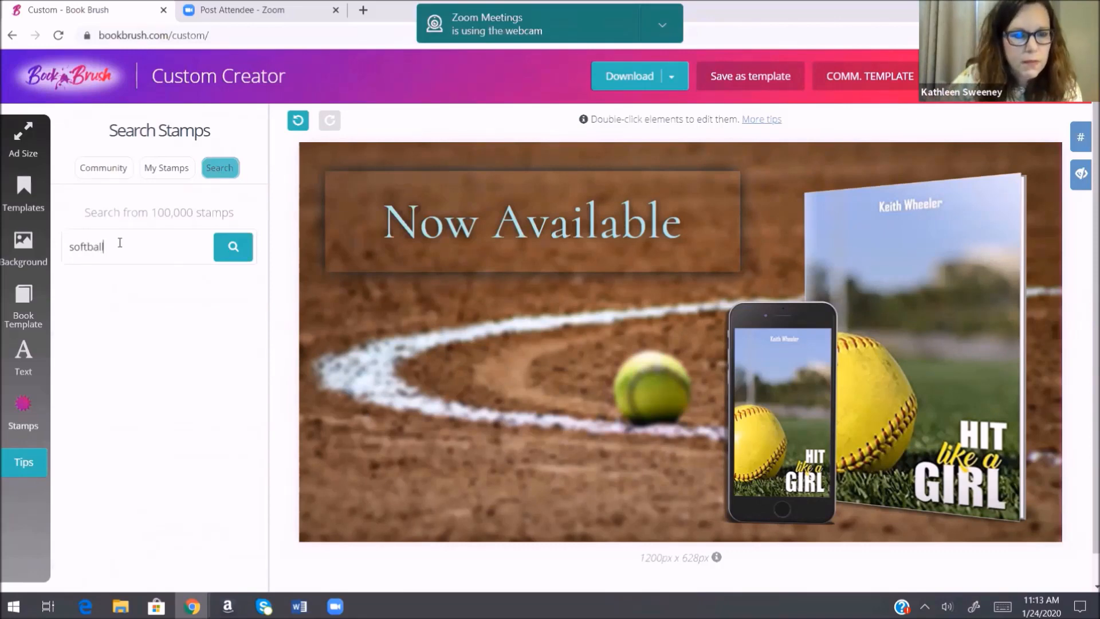
key("Return")
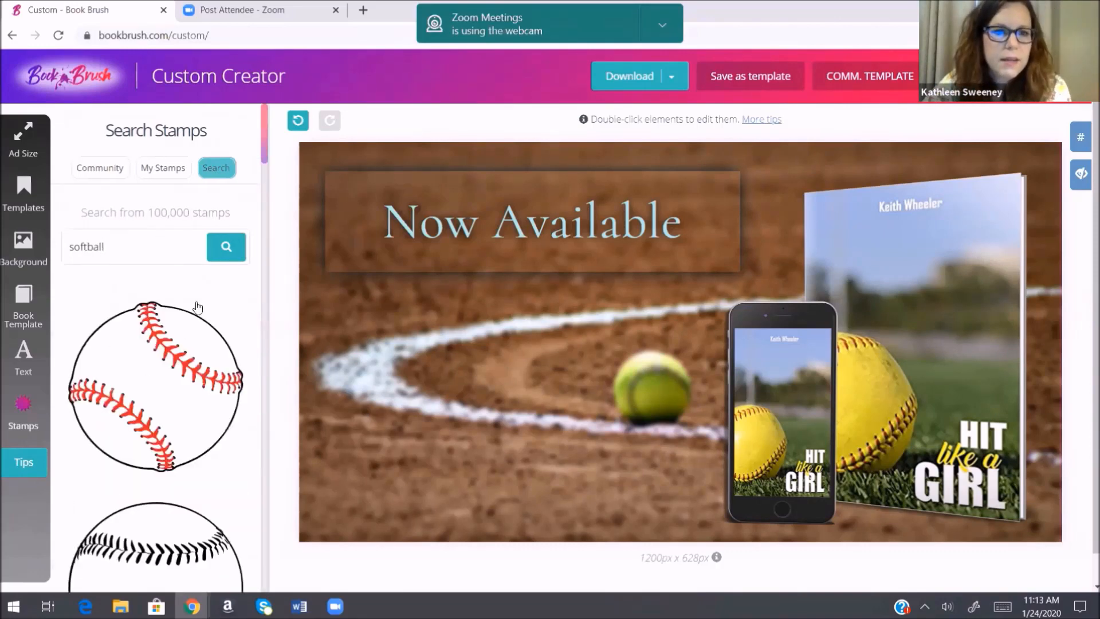
scroll(197, 307, "down", 12)
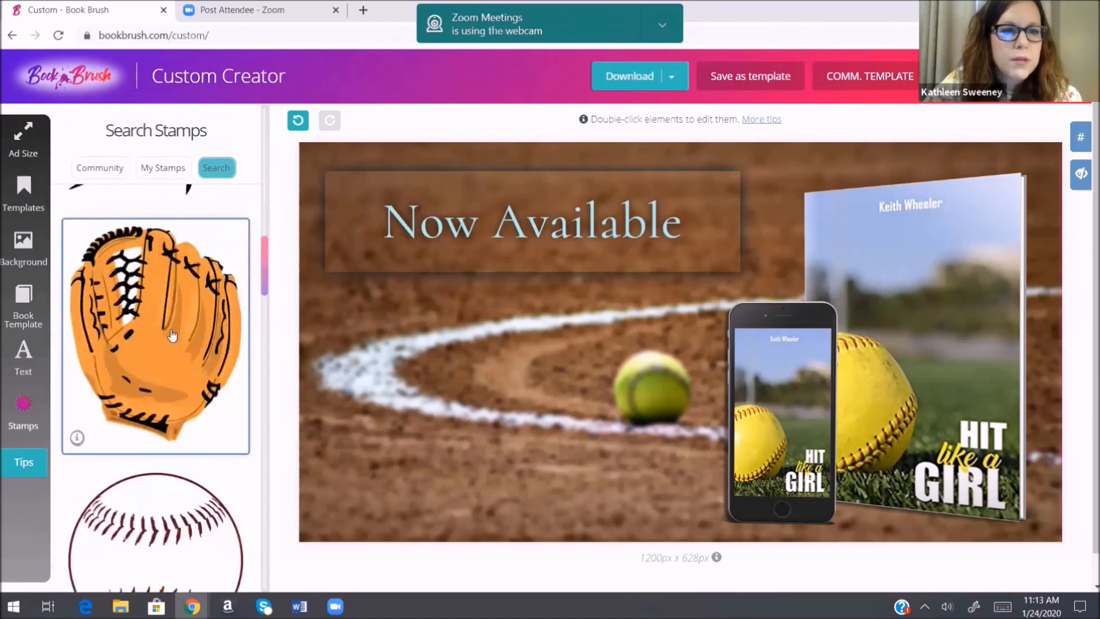
scroll(172, 335, "down", 10)
Step: Save the current ad design as a template and dismiss the save dialog
left_click(713, 307)
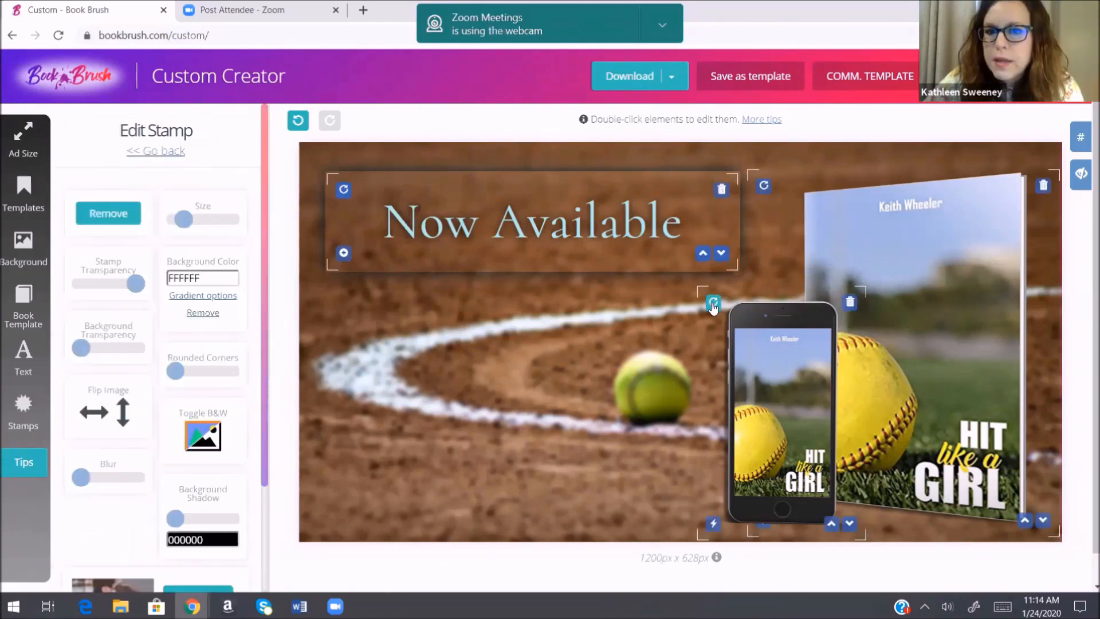
mouse_move(713, 306)
left_mouse_down()
mouse_move(700, 320)
mouse_move(712, 306)
left_mouse_up()
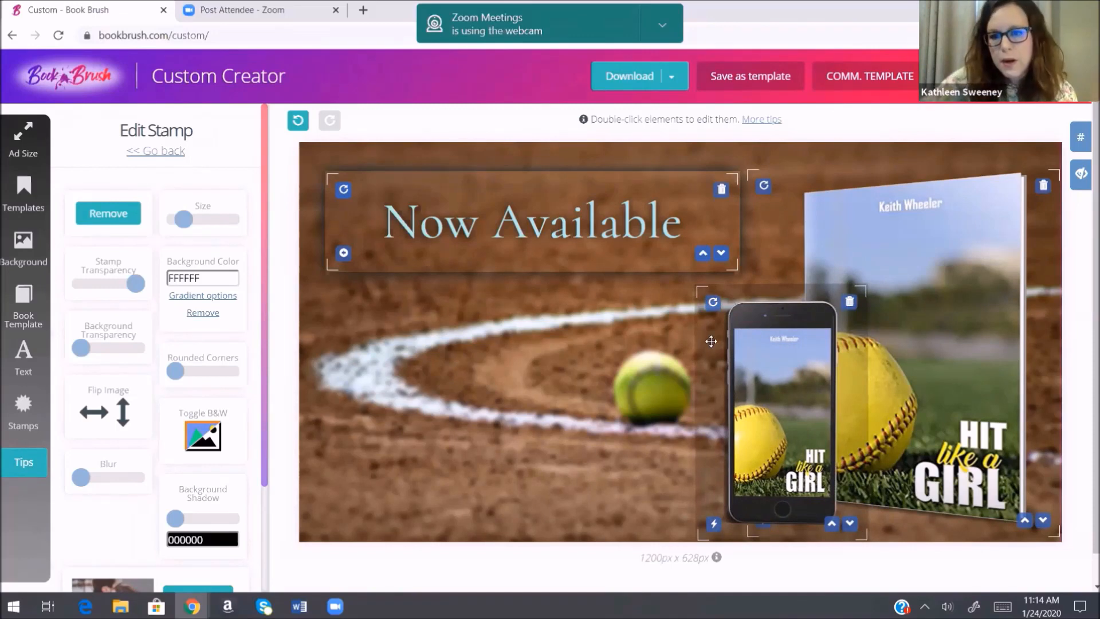
left_click(749, 76)
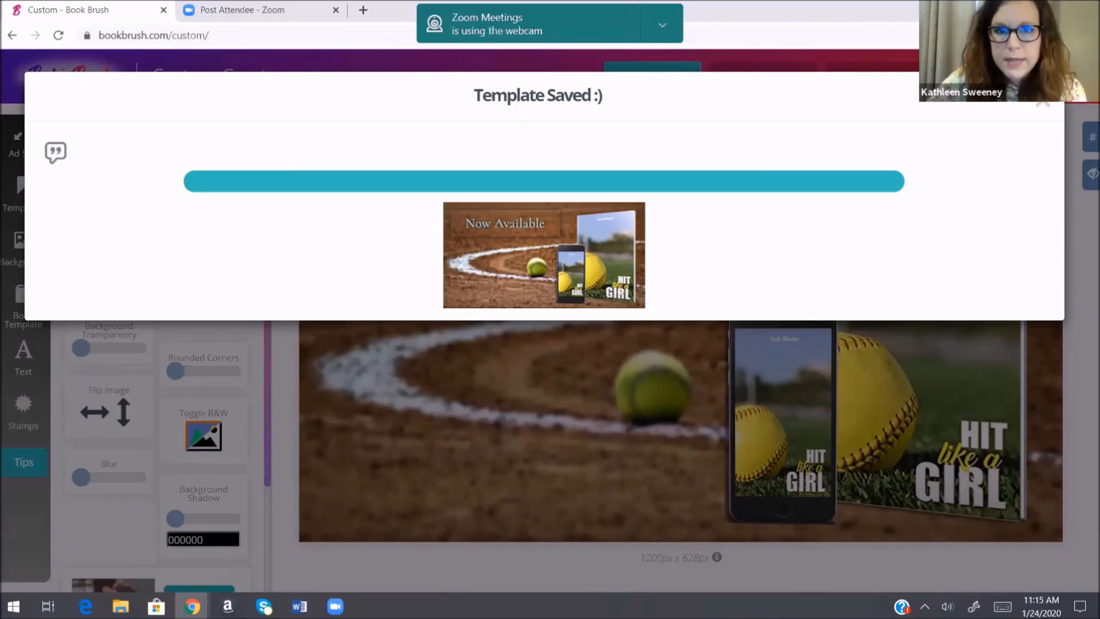
left_click(1026, 116)
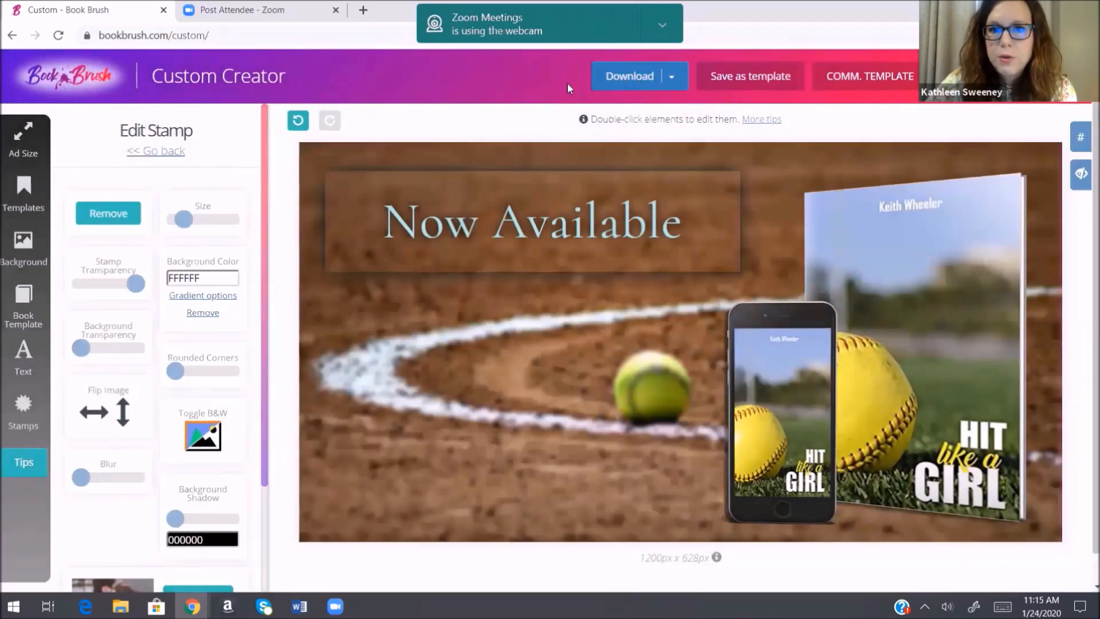
Step: Download the ad as a PNG, accept responsibility for image licensing, and save the file to the computer
left_click(670, 79)
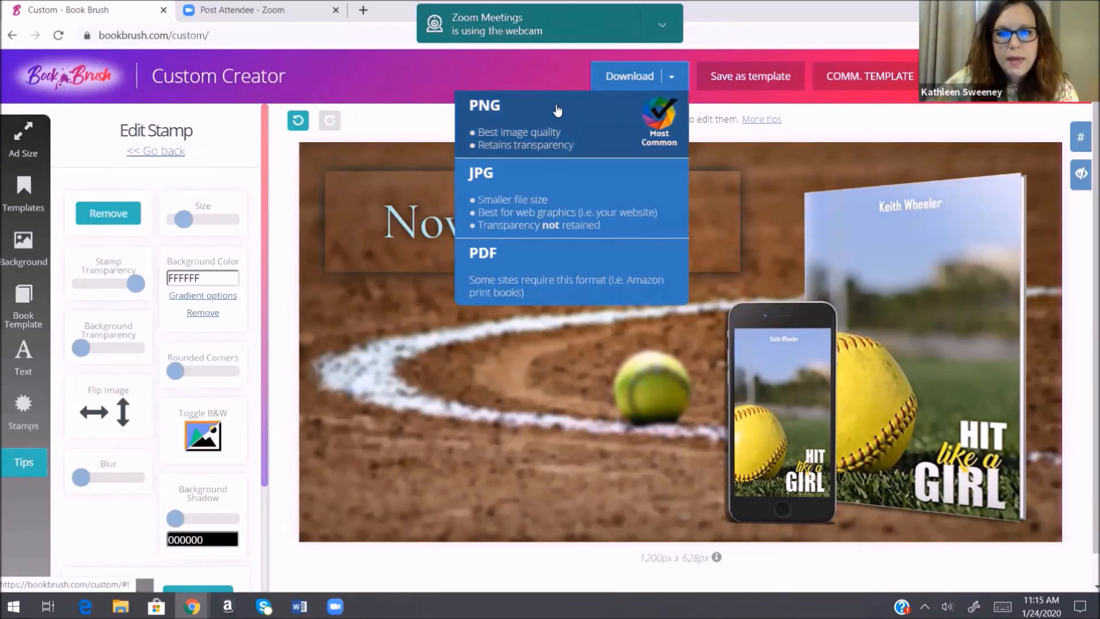
mouse_move(671, 80)
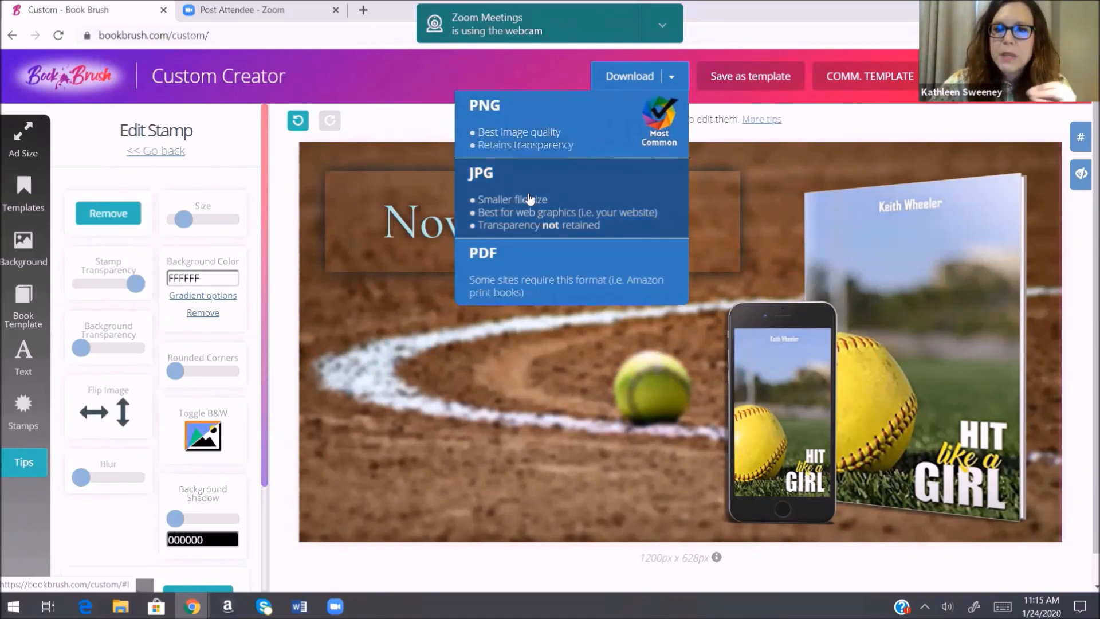
left_click(511, 126)
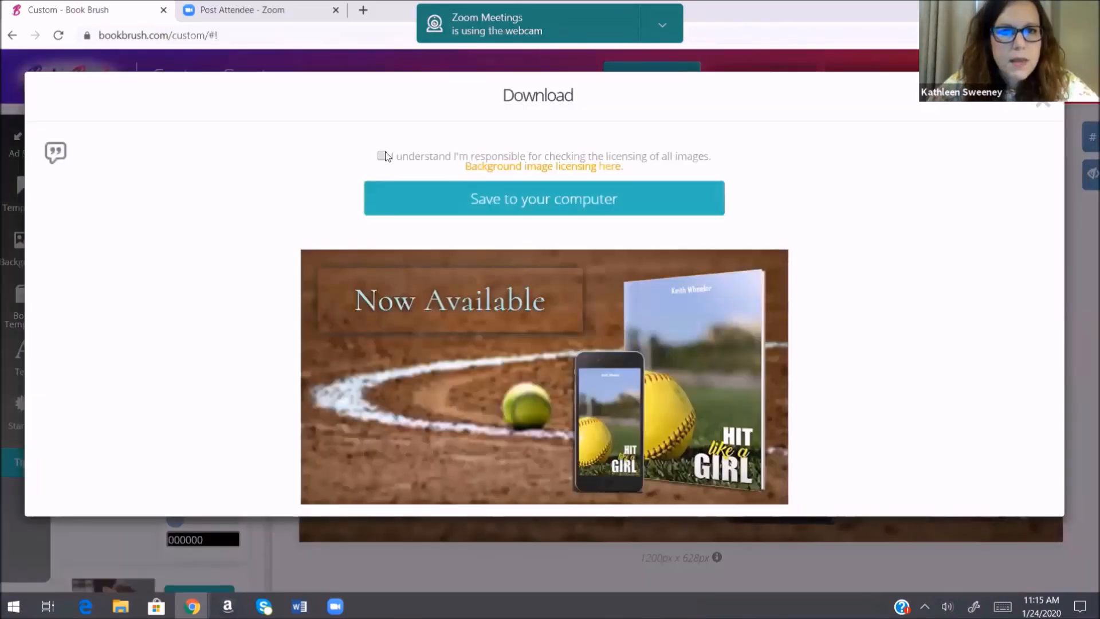
left_click(382, 156)
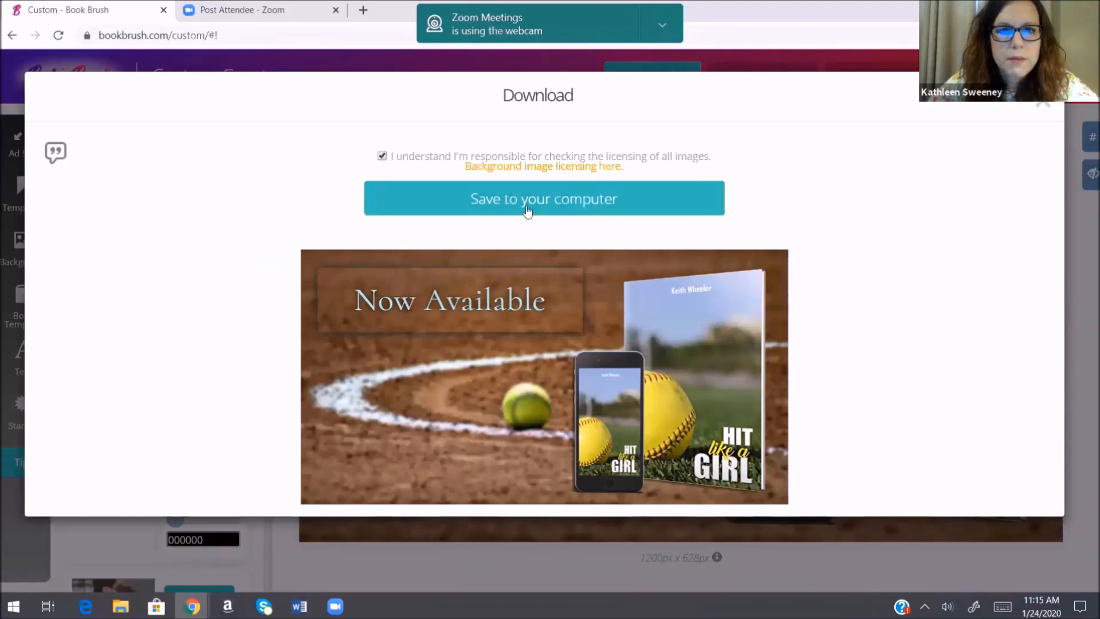
left_click(546, 205)
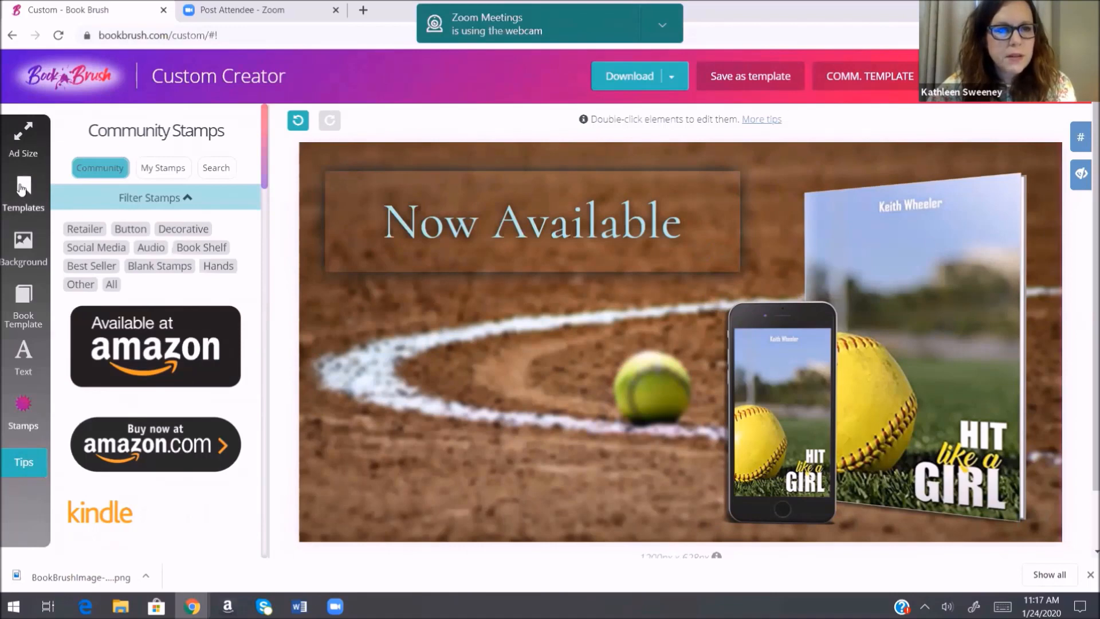
Step: Open and refresh the saved templates, and look through the community templates
left_click(22, 189)
left_click(159, 215)
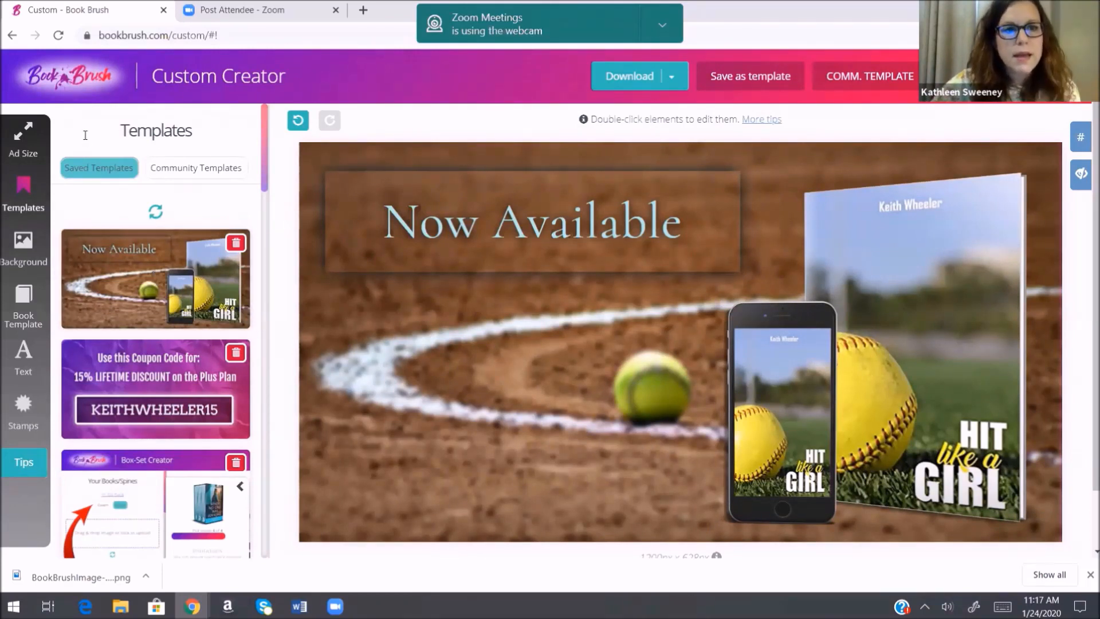
left_click(194, 170)
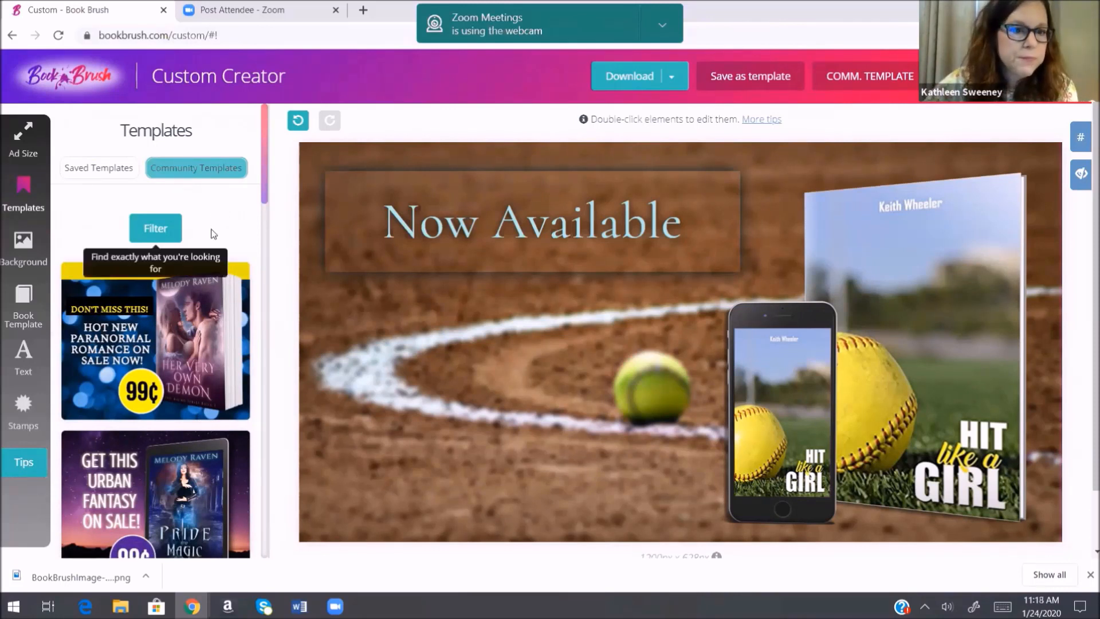
scroll(220, 315, "down", 10)
scroll(210, 339, "up", 10)
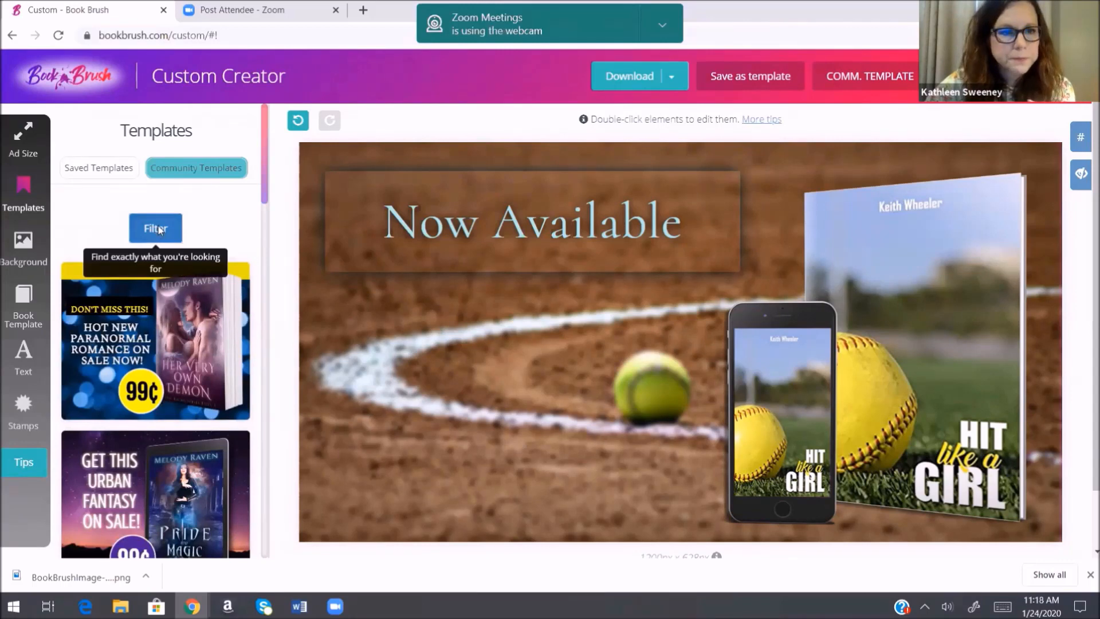
Step: Review the community template filter options, restrict the templates to the Facebook Ad platform, and browse the matching designs
left_click(158, 227)
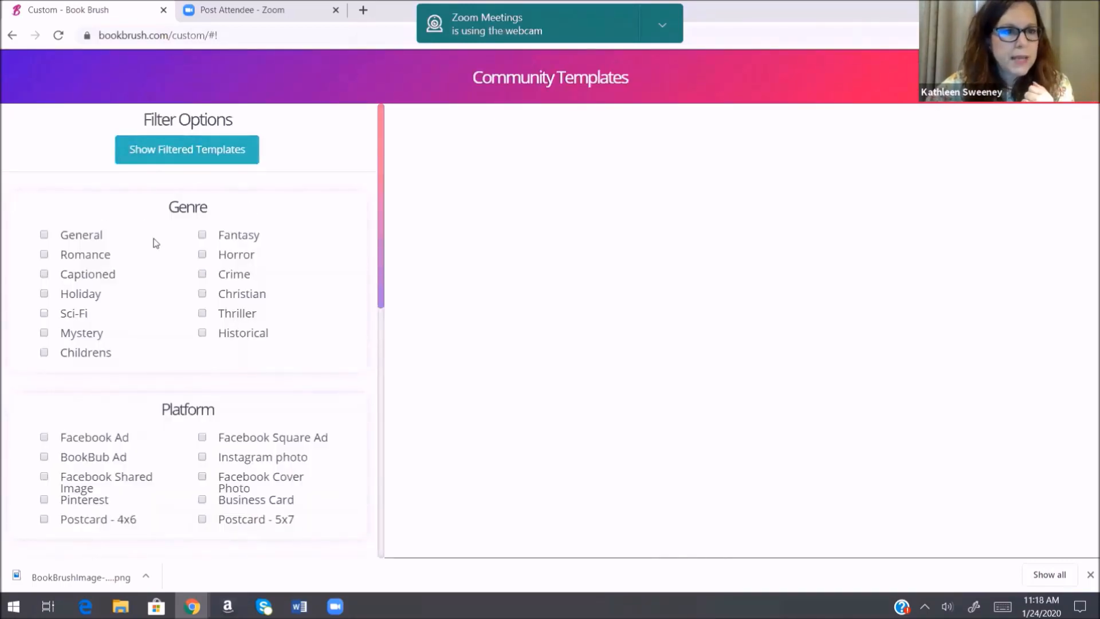
scroll(152, 245, "down", 2)
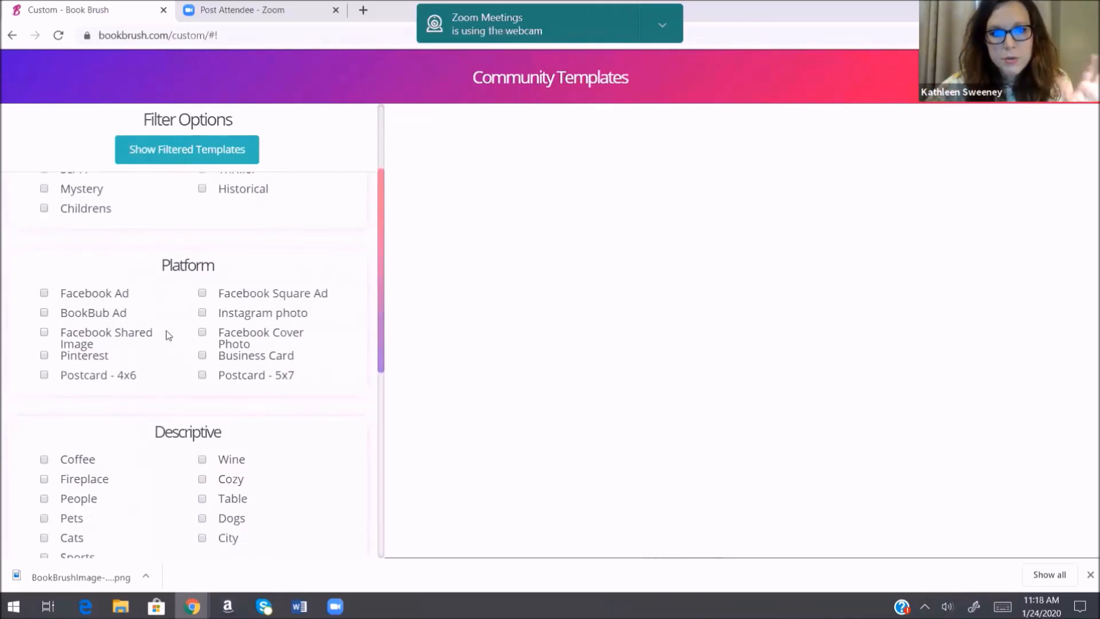
scroll(178, 352, "down", 2)
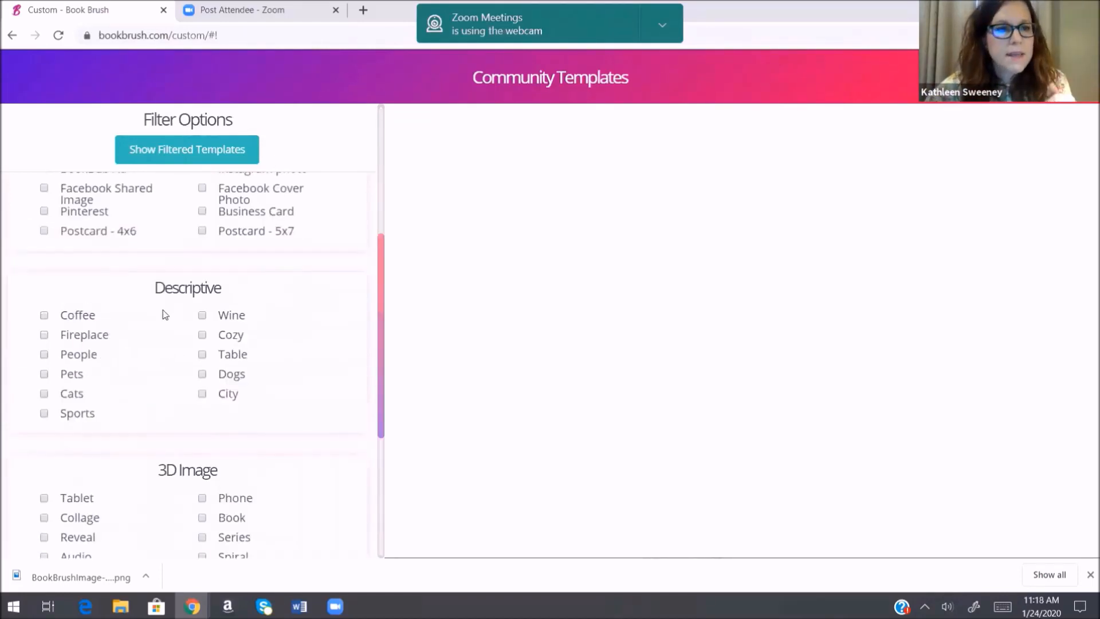
scroll(123, 373, "down", 3)
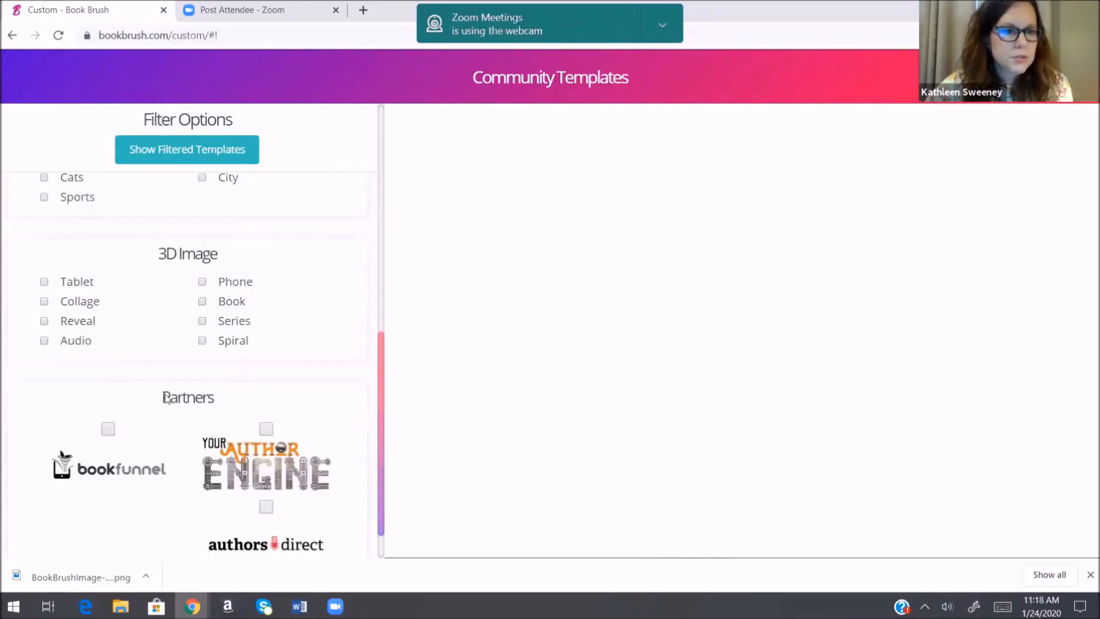
scroll(154, 384, "up", 7)
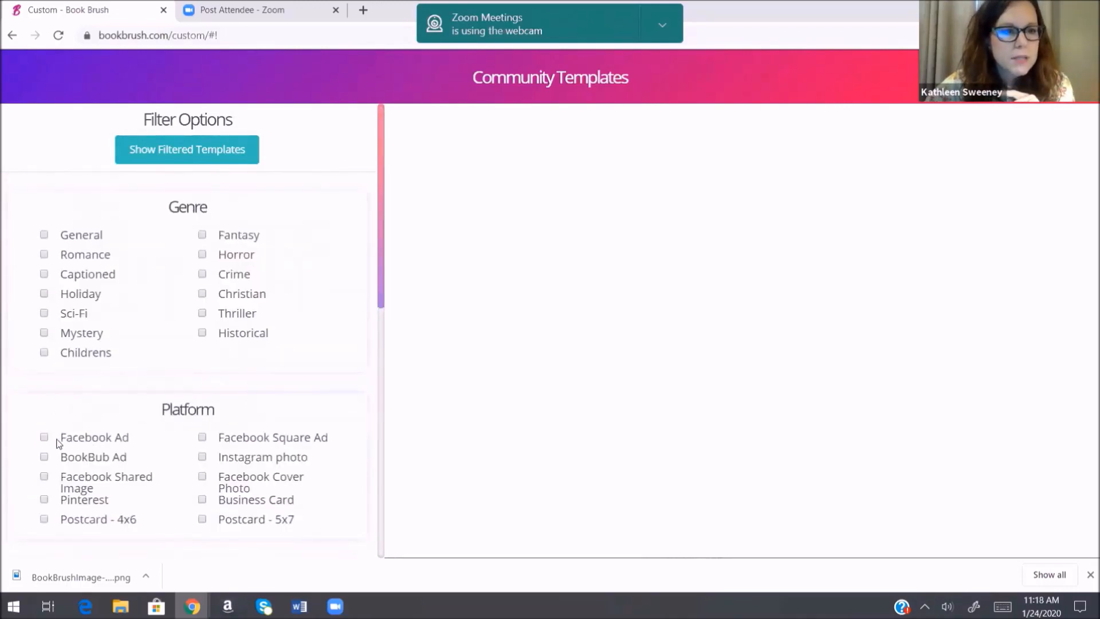
left_click(44, 438)
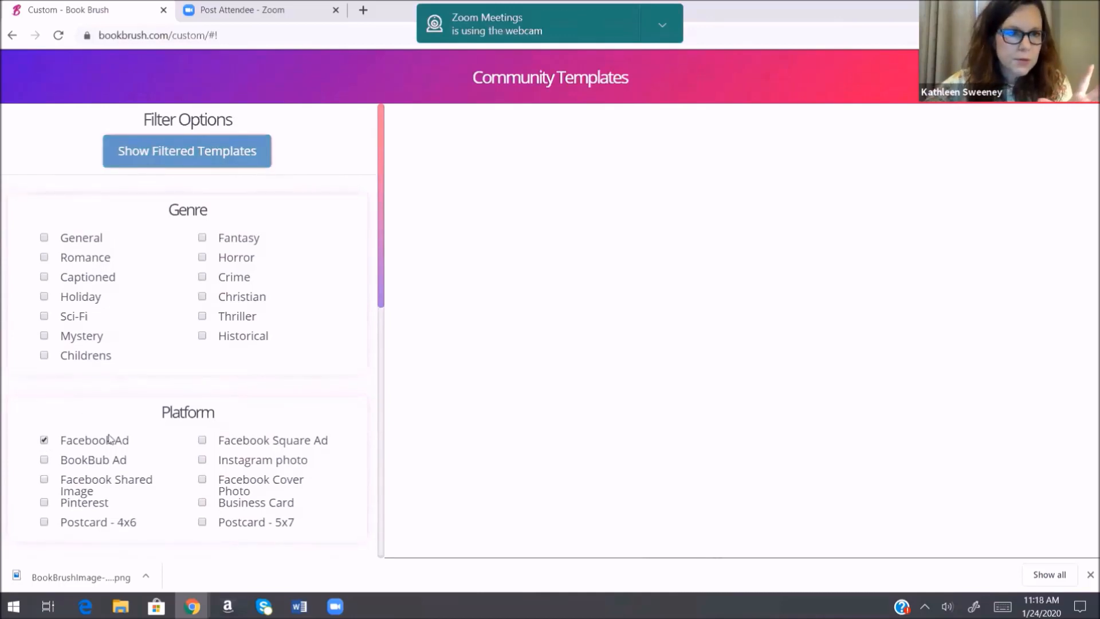
left_click(177, 152)
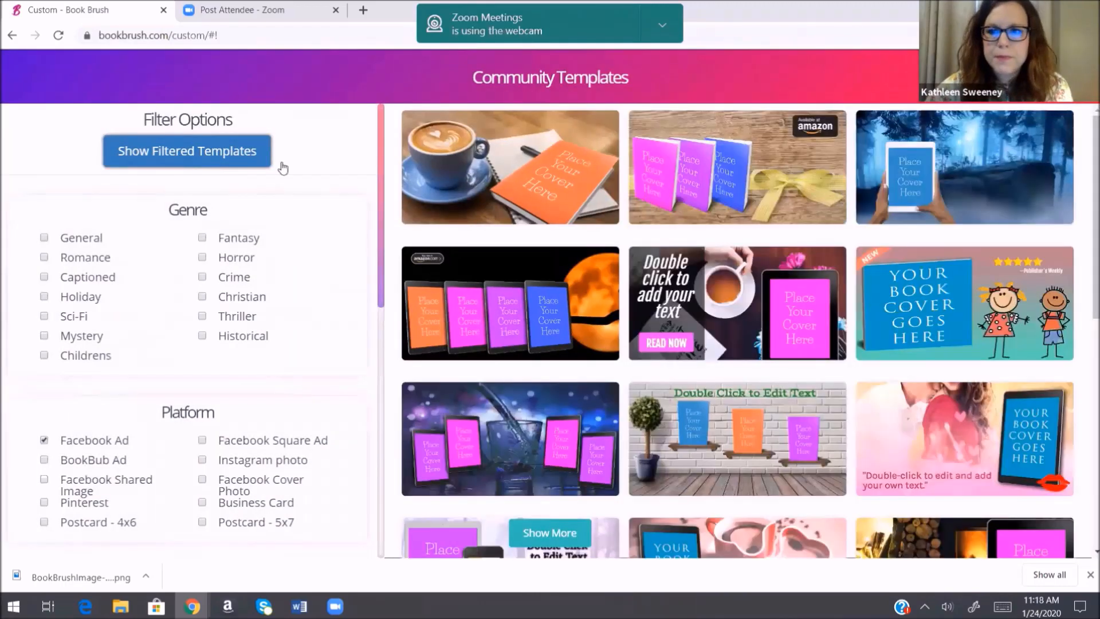
scroll(729, 289, "down", 8)
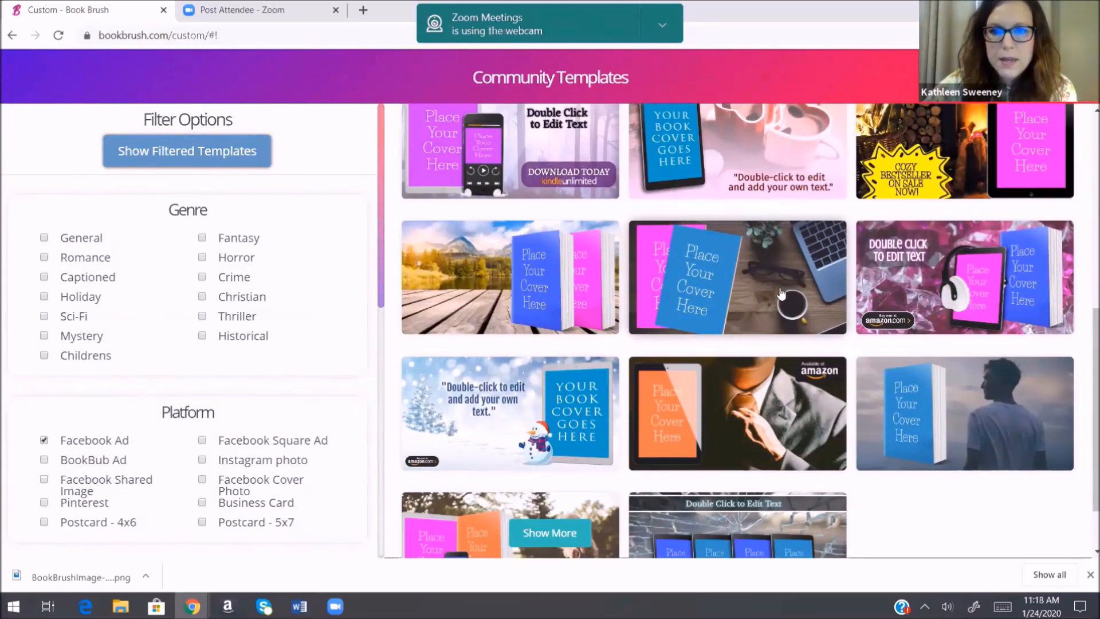
scroll(748, 340, "down", 1)
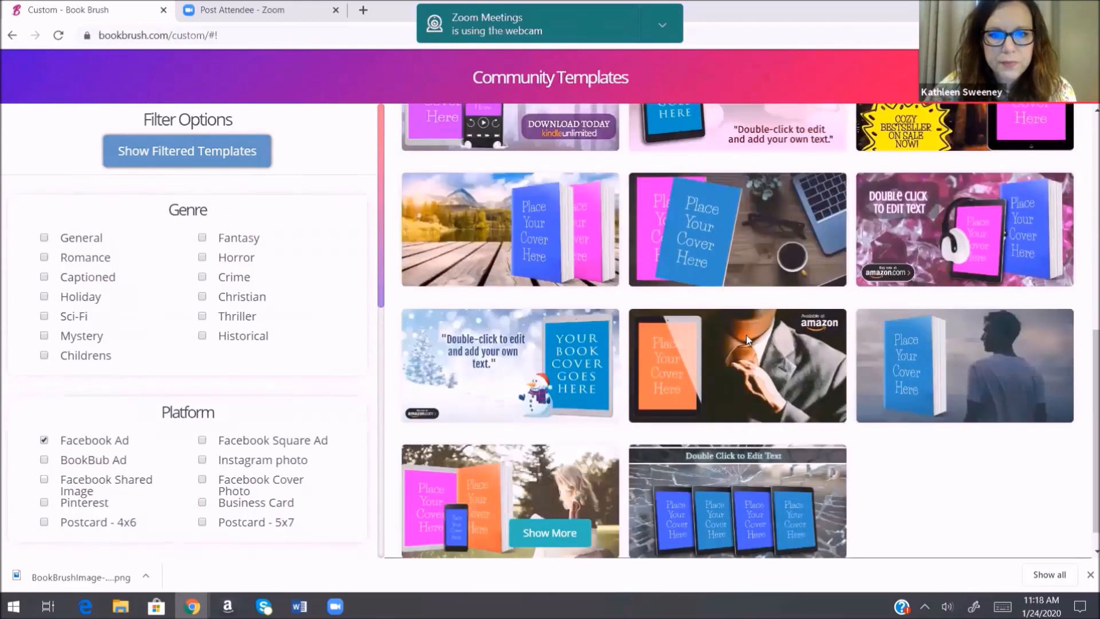
Step: Load more Facebook Ad community templates and open the one with a girl in a pale flower field beside a hardcover book
left_click(585, 532)
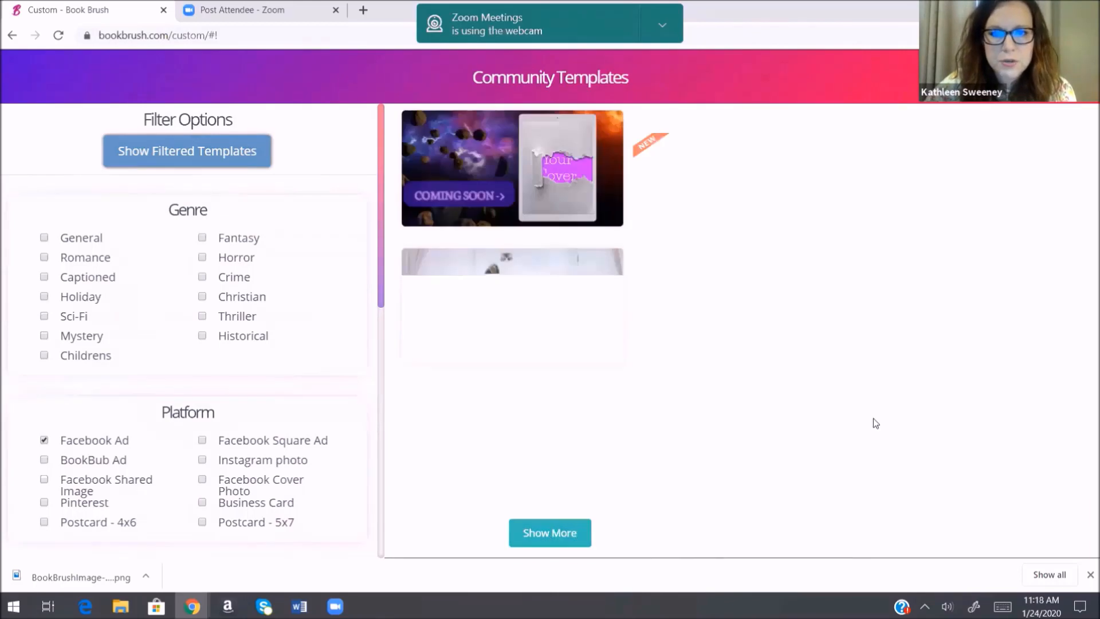
scroll(886, 362, "down", 5)
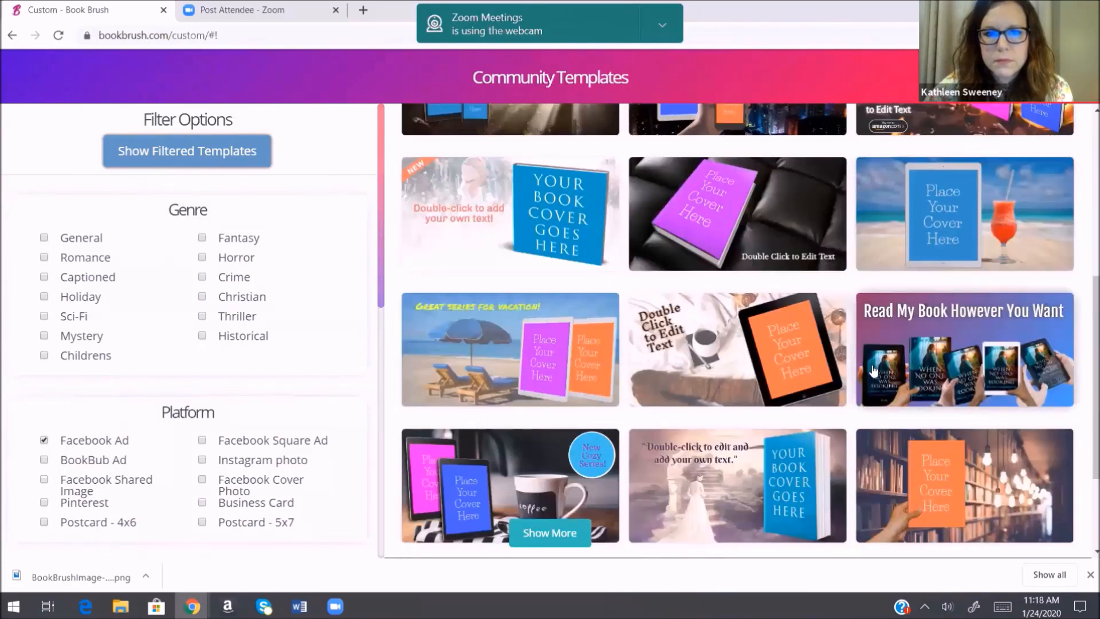
scroll(872, 370, "down", 2)
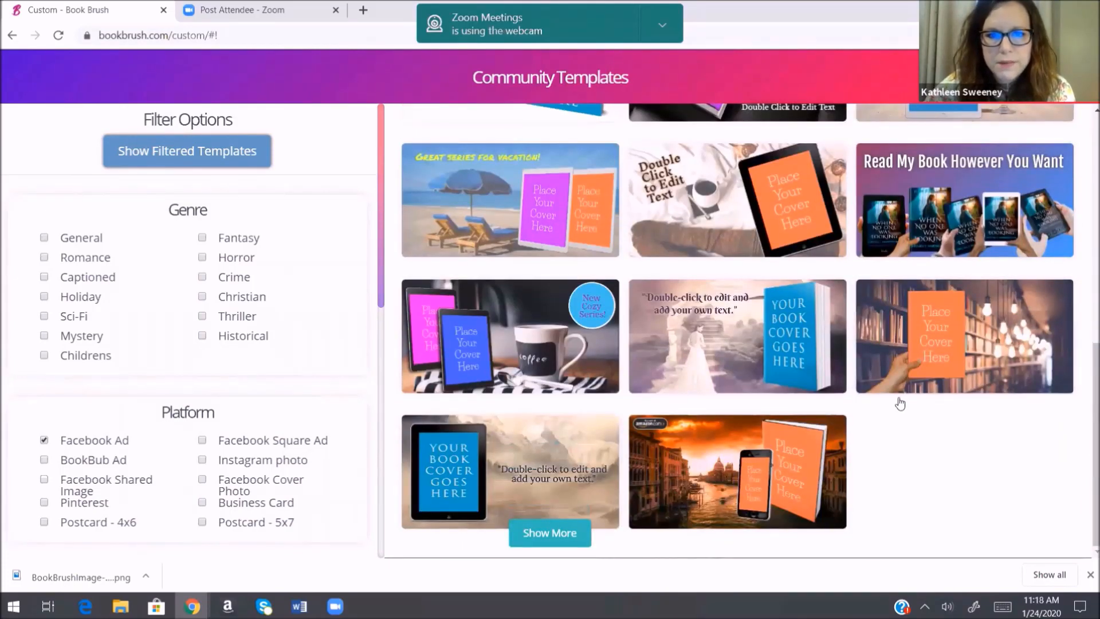
scroll(899, 404, "up", 3)
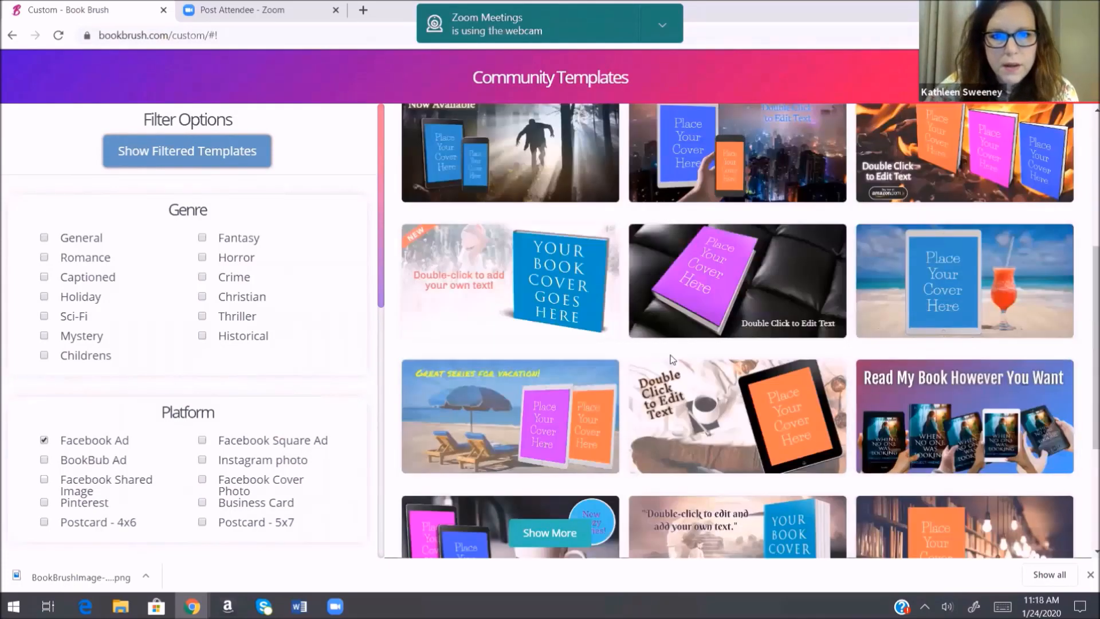
left_click(562, 281)
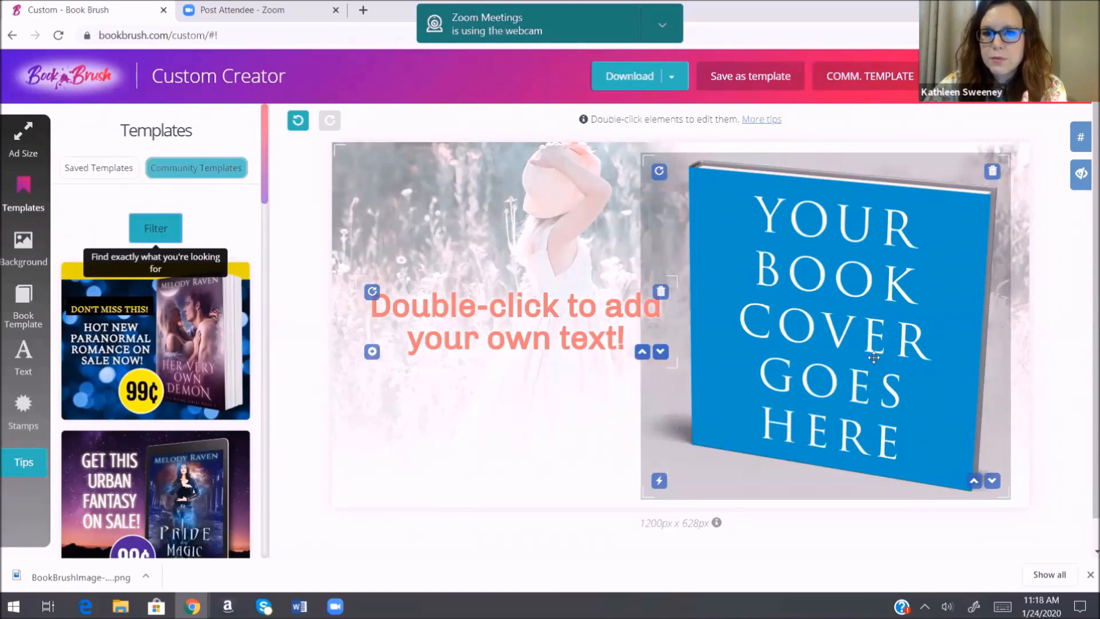
Step: Replace the placeholder book cover in the template with the yellow "My Buddy Knows... Numbers!" cover
double_click(825, 327)
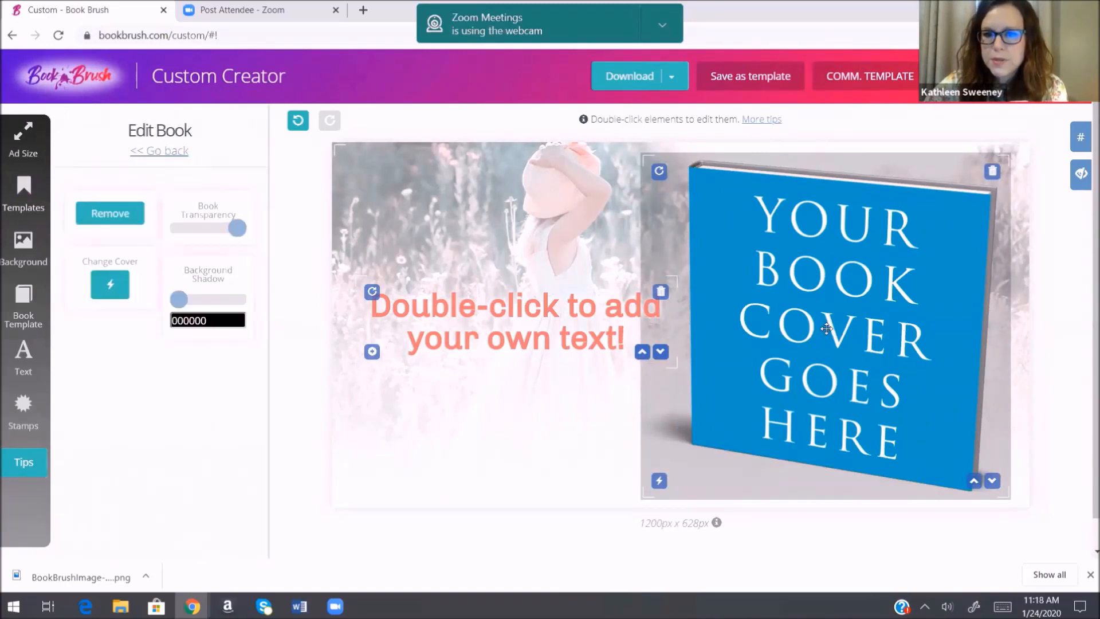
left_click(112, 293)
left_click(201, 373)
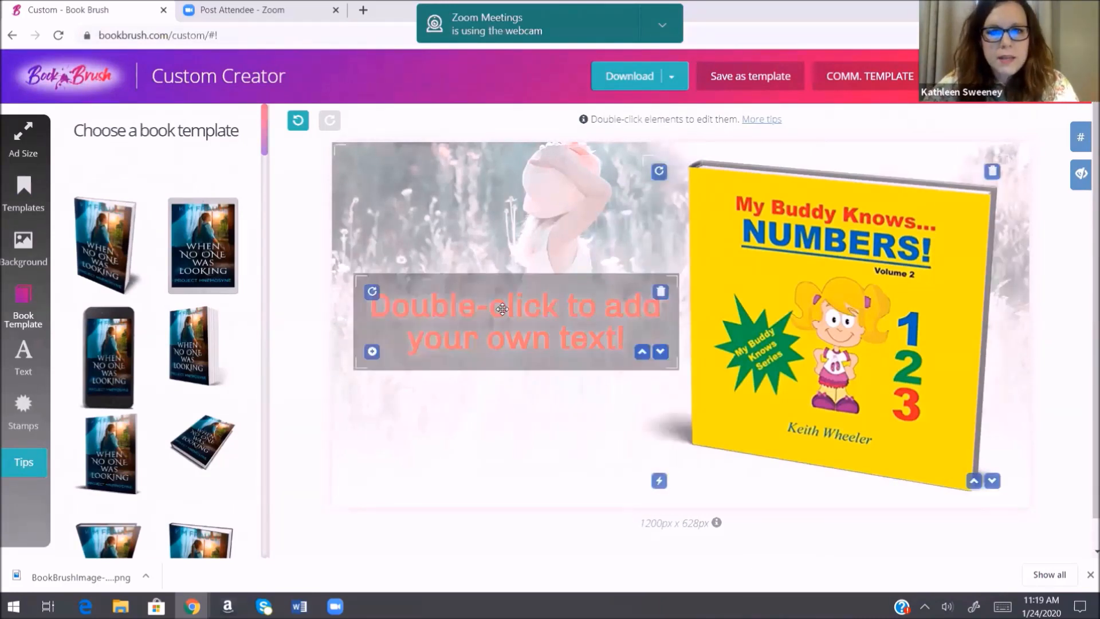
Step: Replace the template's placeholder text with "Share with your children today"
double_click(545, 312)
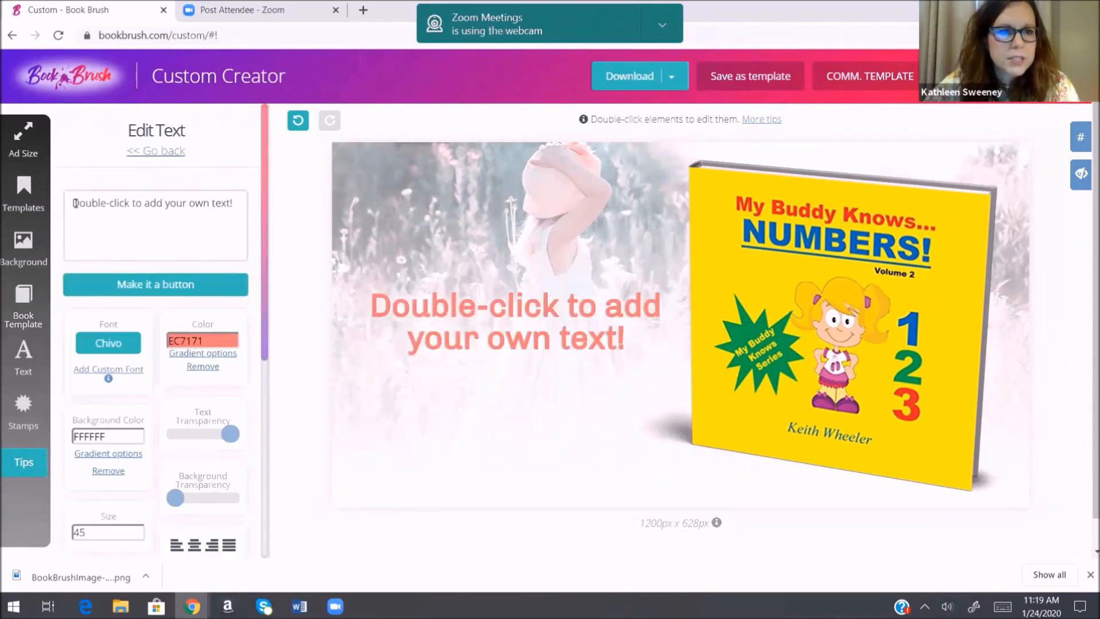
left_click_drag(76, 204, 242, 205)
type("Sha")
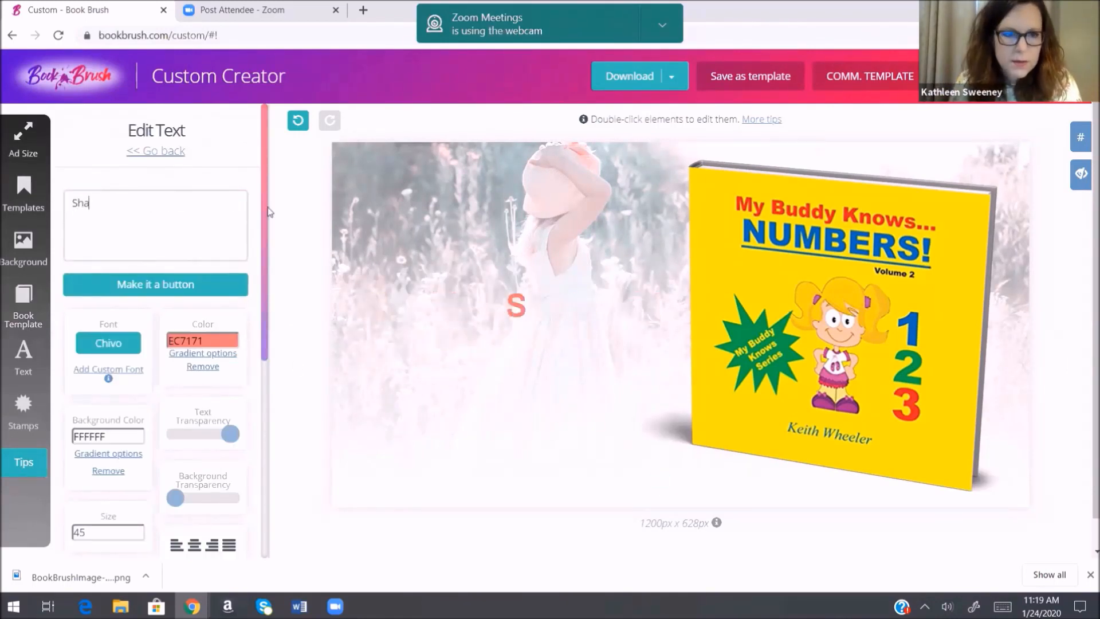
type("re with your chil")
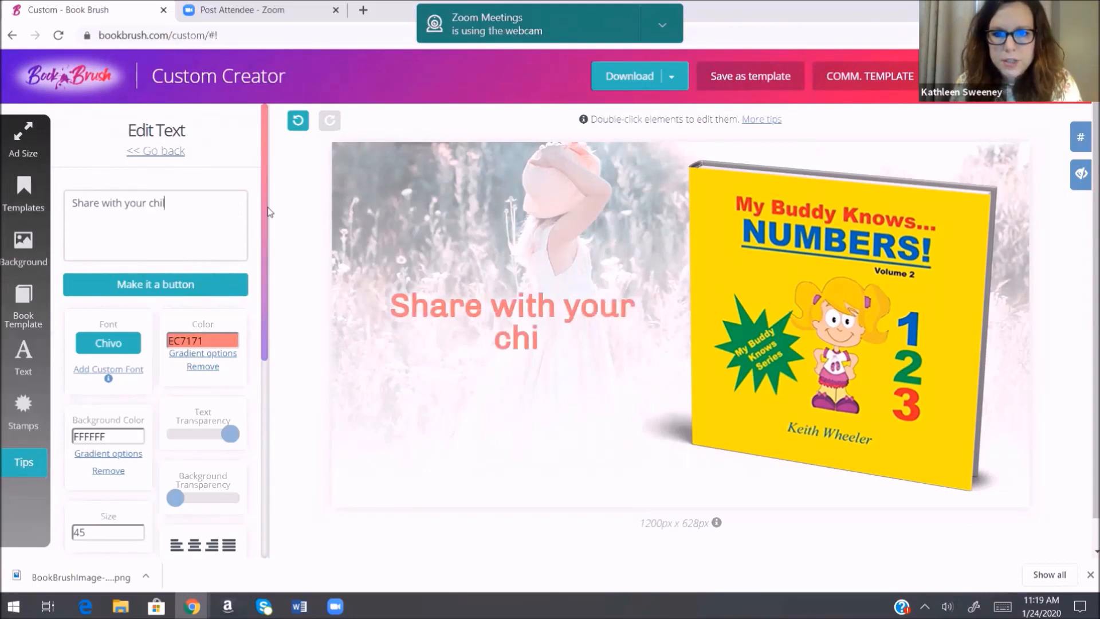
type("dre")
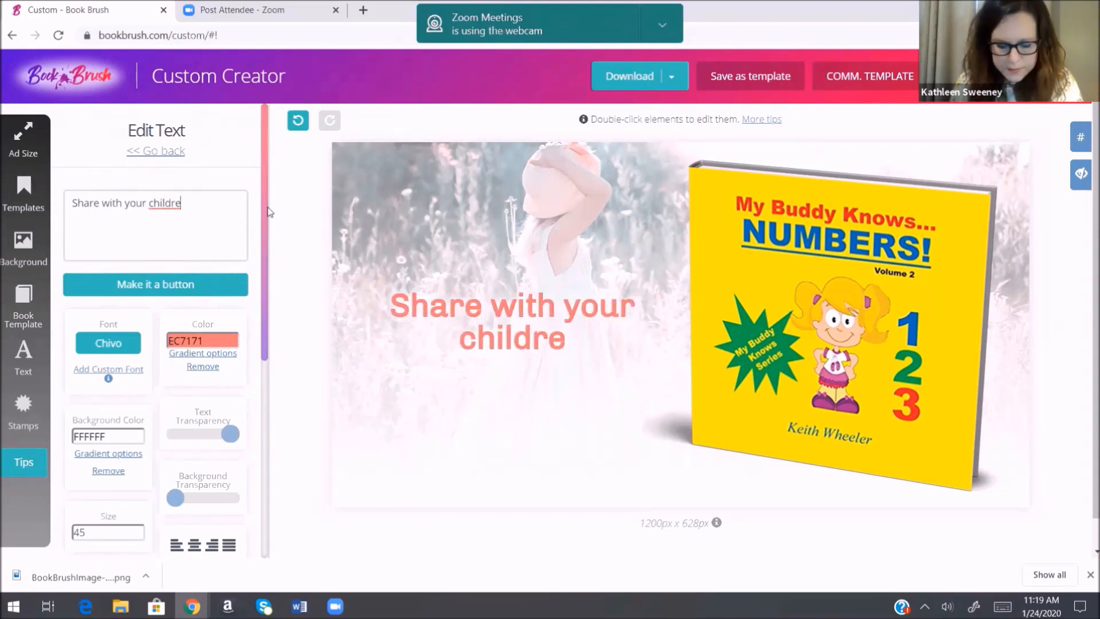
type("n today")
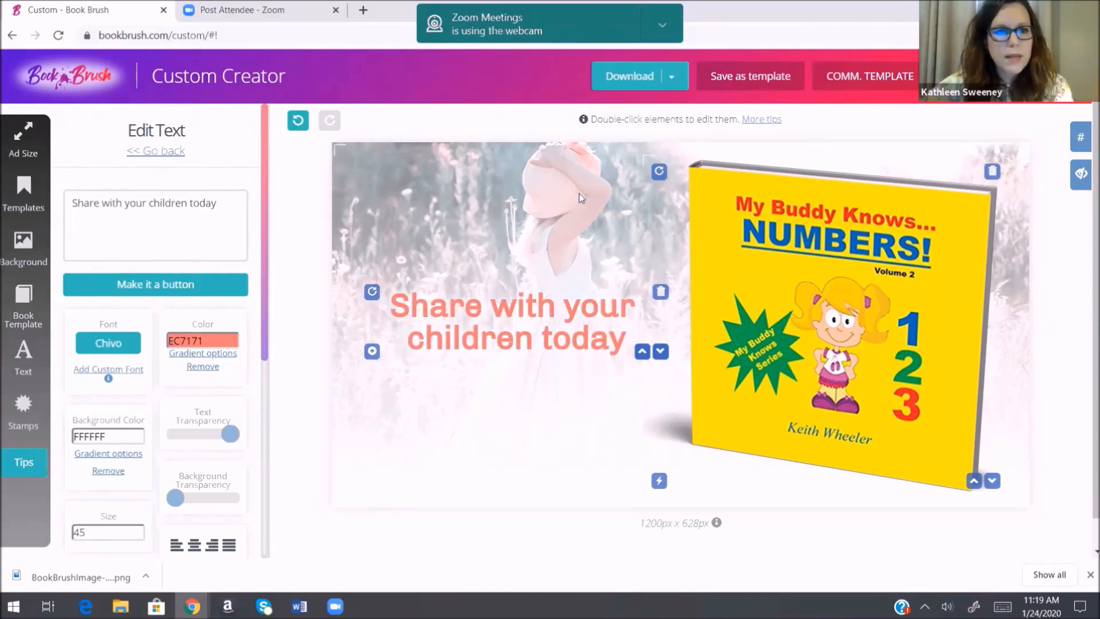
left_click(20, 427)
left_click(23, 360)
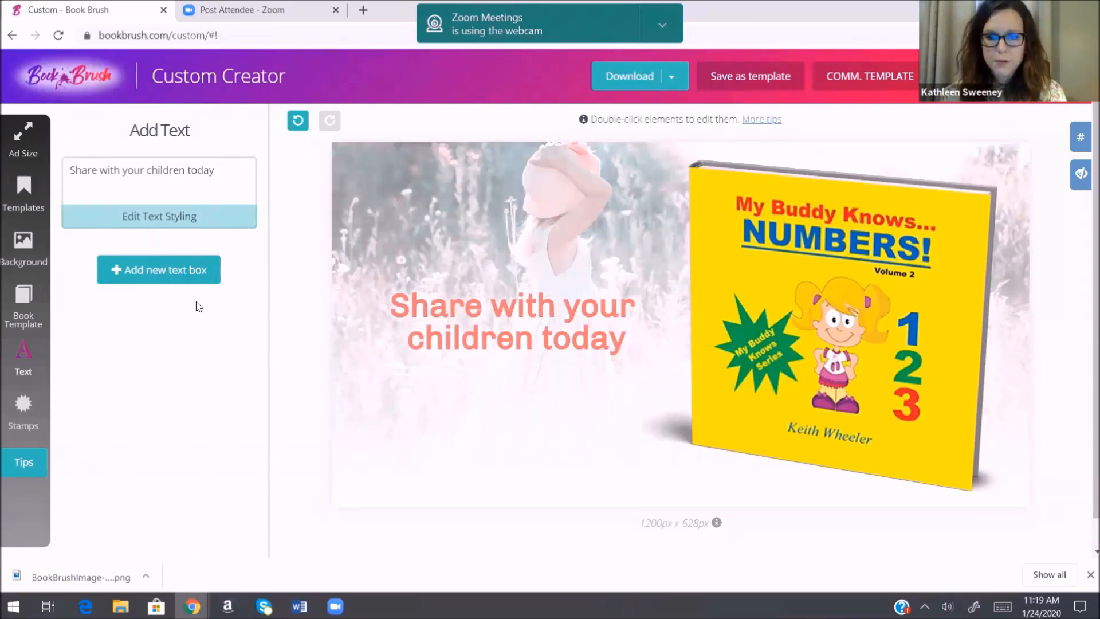
left_click(23, 192)
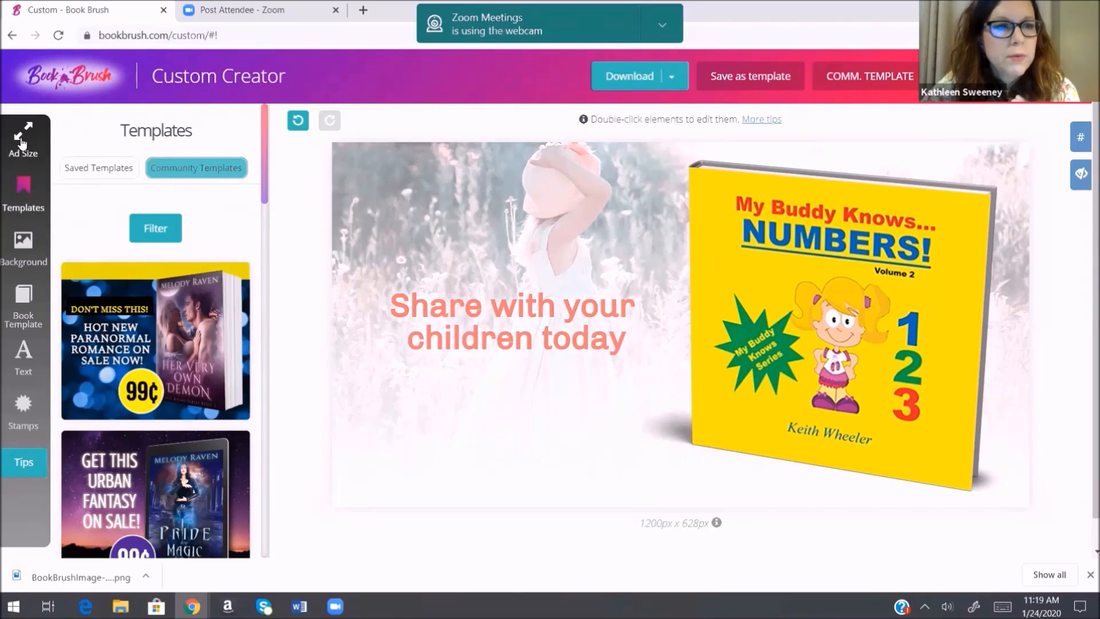
Step: Open the 3D Creator from the ad size options and start a 3D image for two or more books
left_click(23, 142)
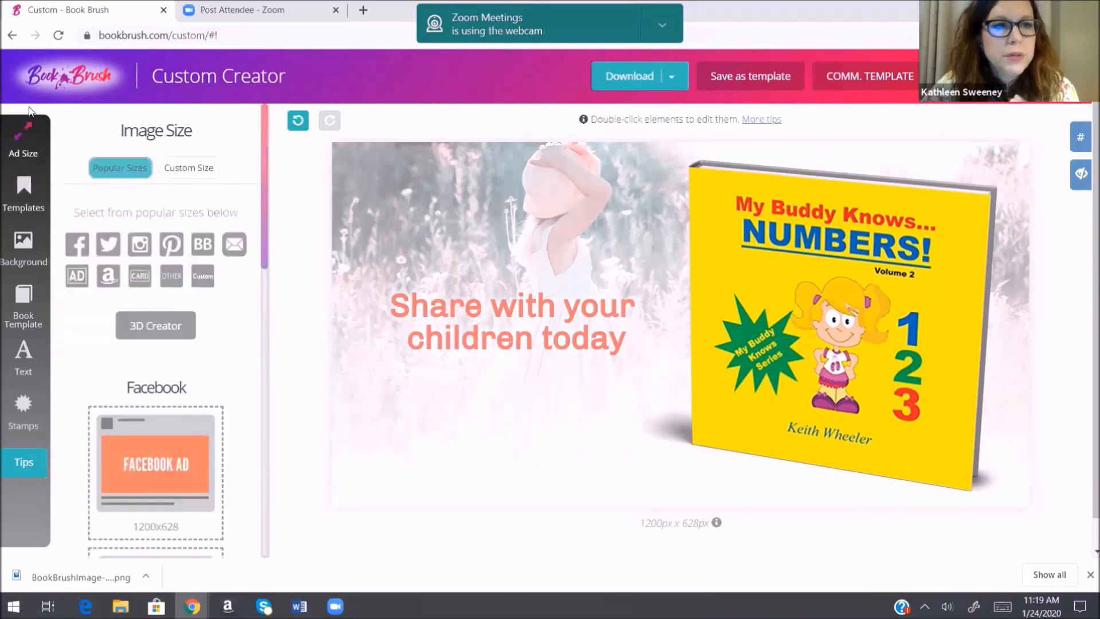
left_click(156, 335)
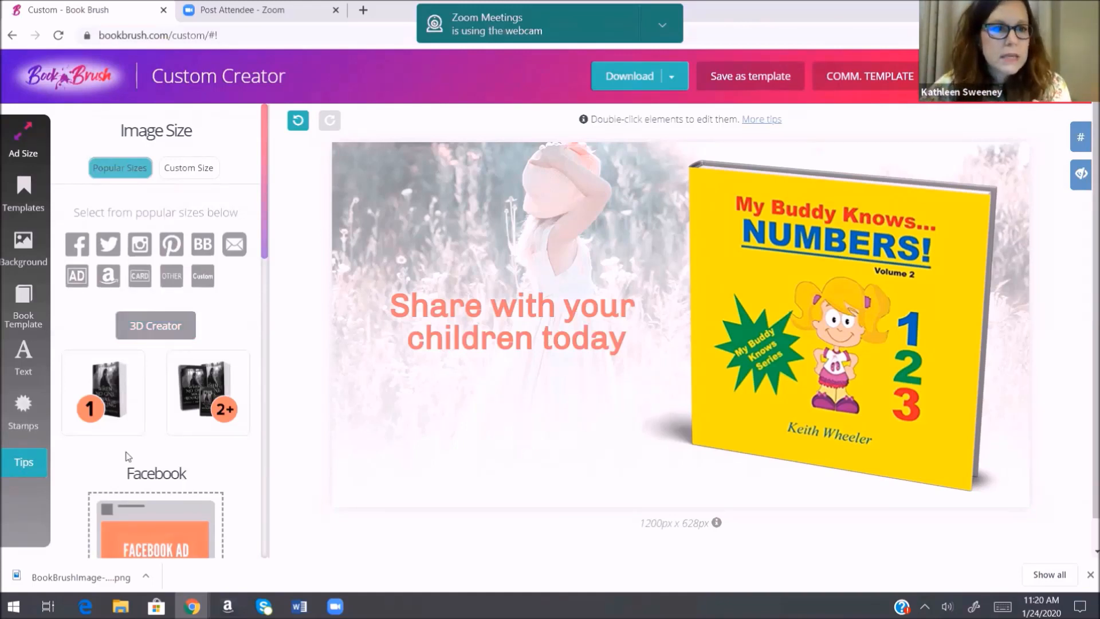
left_click(207, 389)
Step: Add an upright black tablet and a tilted paperback to the 3D image, both showing the "Hit like a Girl" cover
scroll(195, 395, "down", 10)
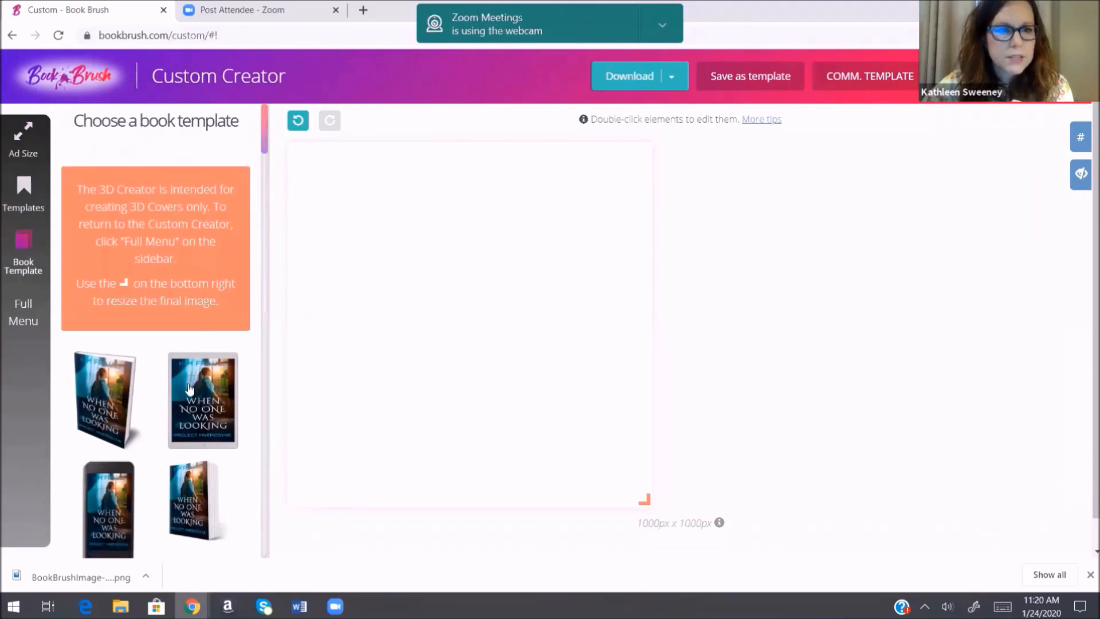
scroll(178, 401, "down", 10)
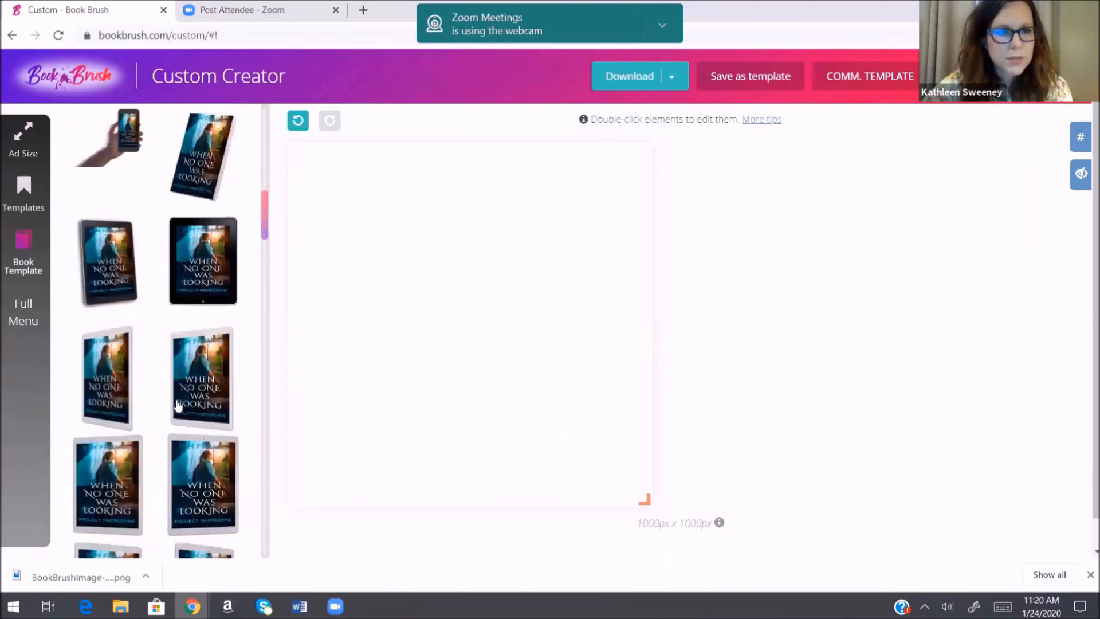
scroll(184, 401, "down", 5)
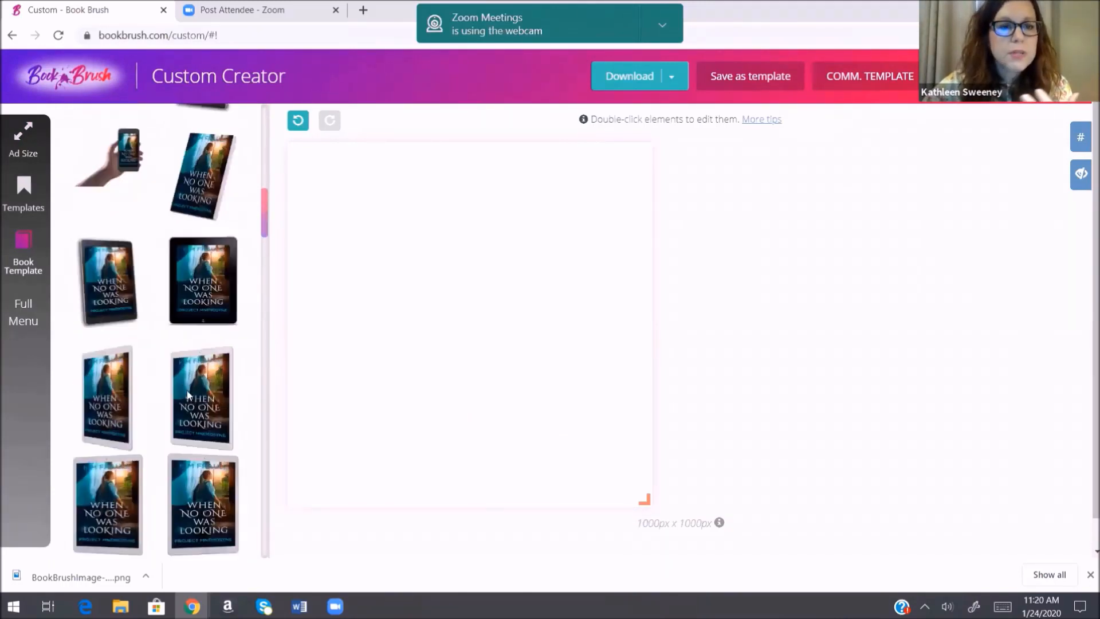
left_click(209, 258)
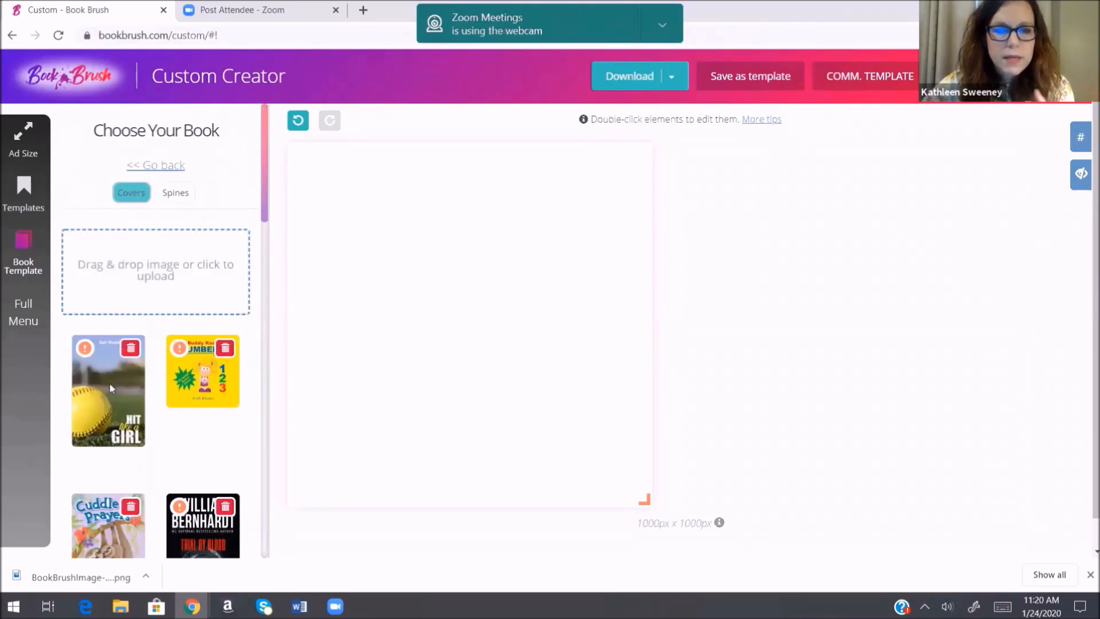
left_click(112, 389)
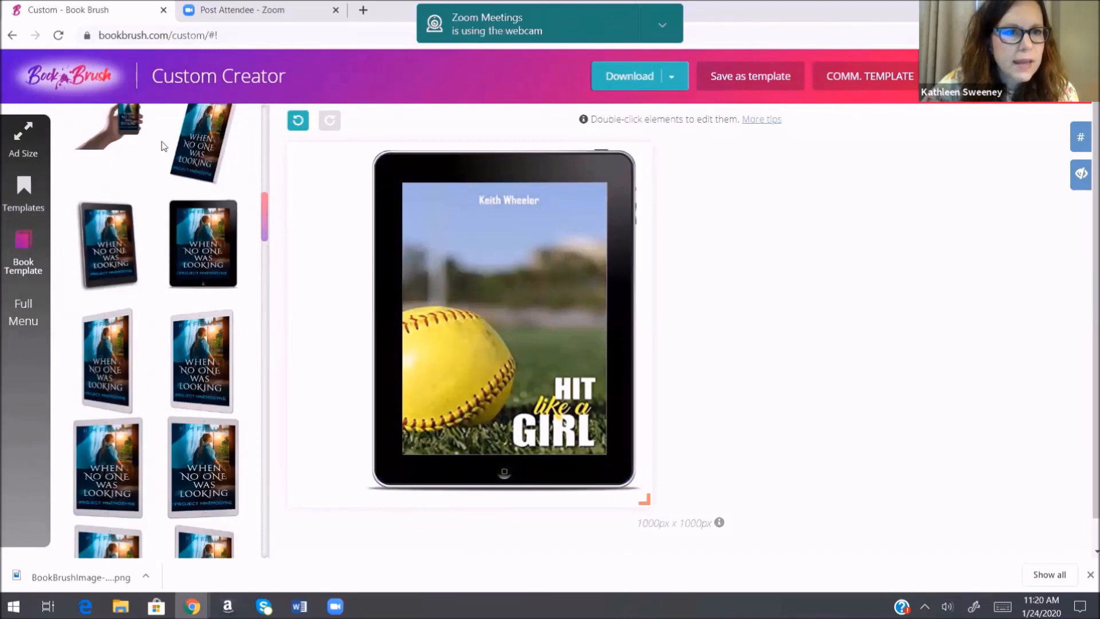
left_click(201, 350)
left_click(112, 393)
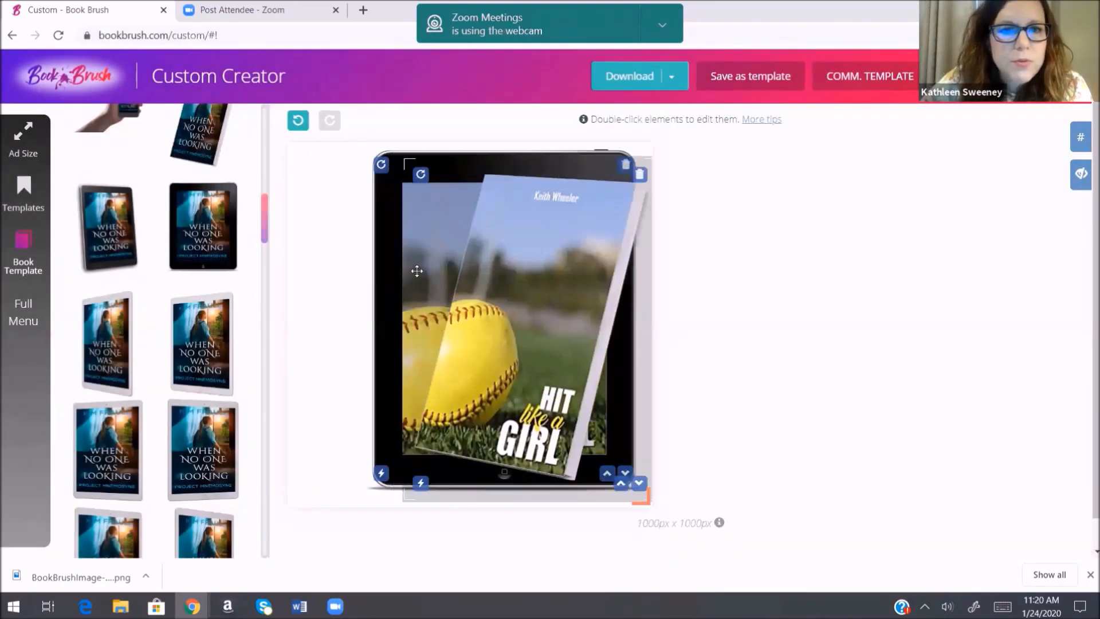
Step: Move the tablet to the left of the canvas and layer it behind the tilted paperback
left_click_drag(422, 261, 338, 256)
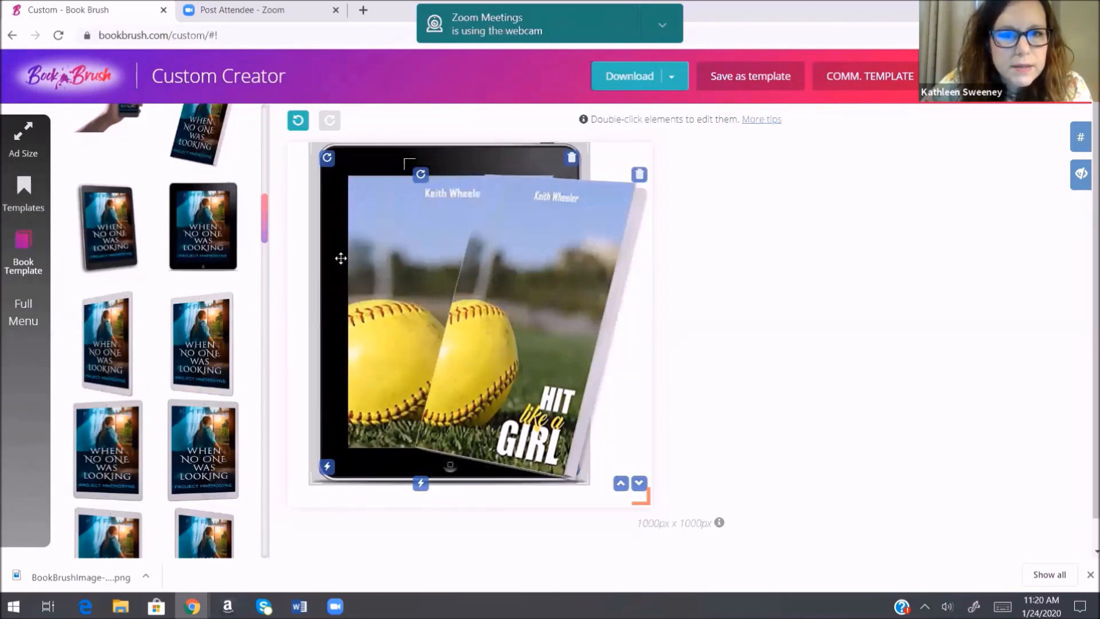
left_click(640, 484)
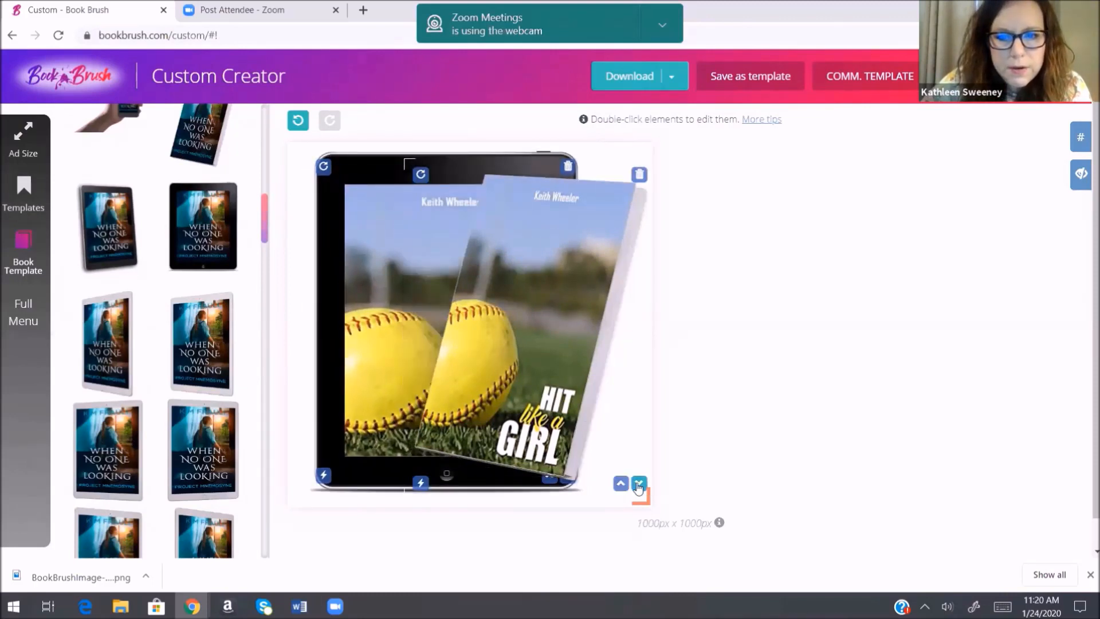
left_click(639, 485)
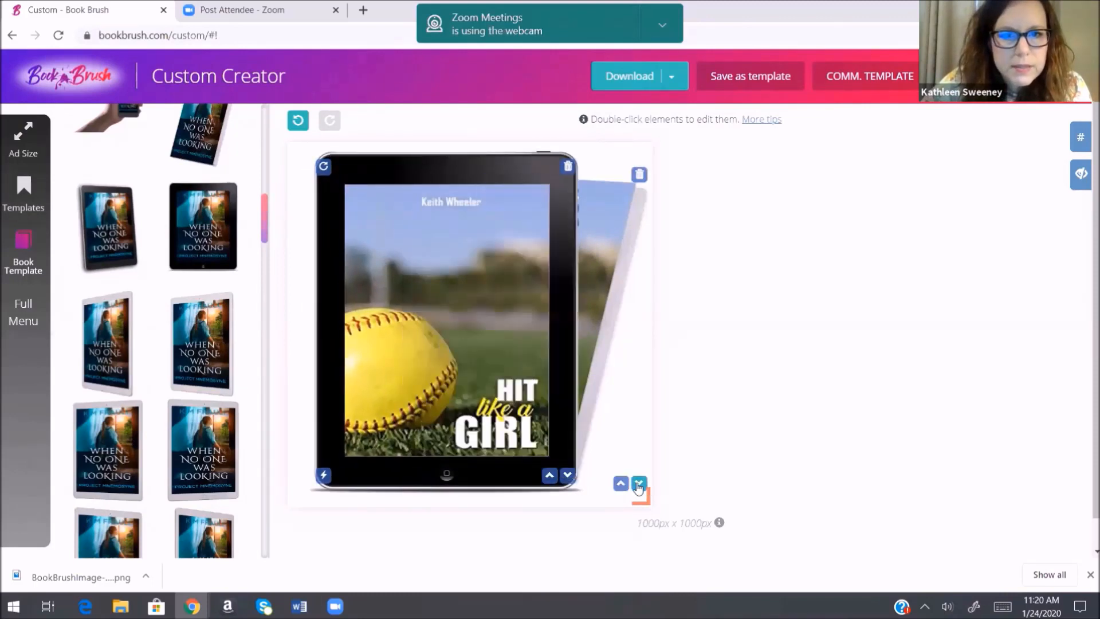
left_click(568, 475)
left_click(817, 534)
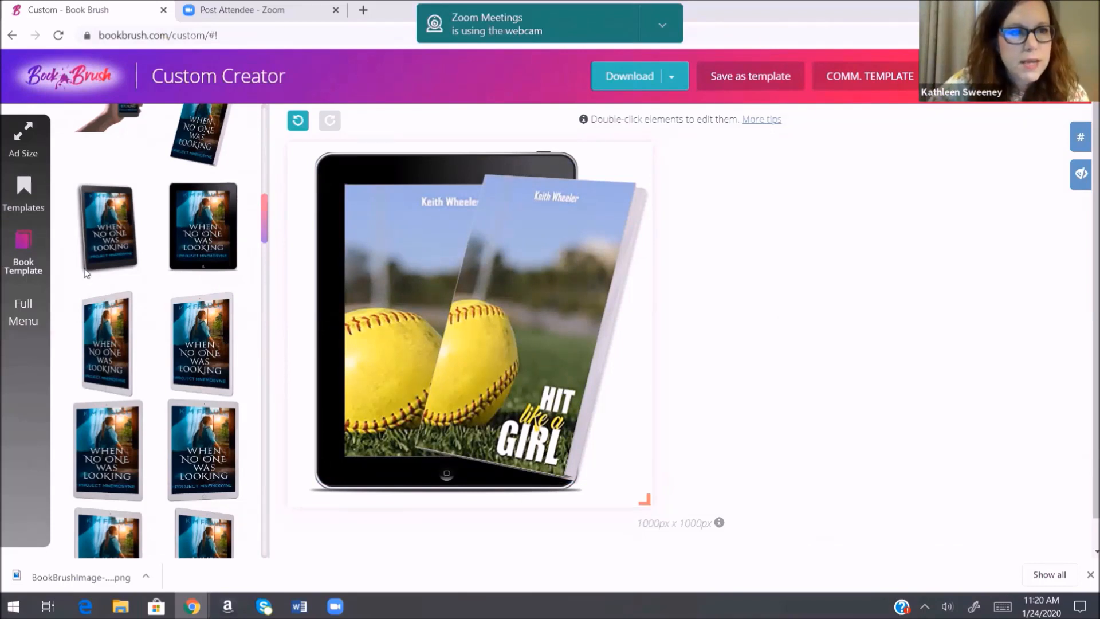
Step: Leave the 3D Creator for the full menu and load the saved "Now Available" softball ad template
left_click(20, 143)
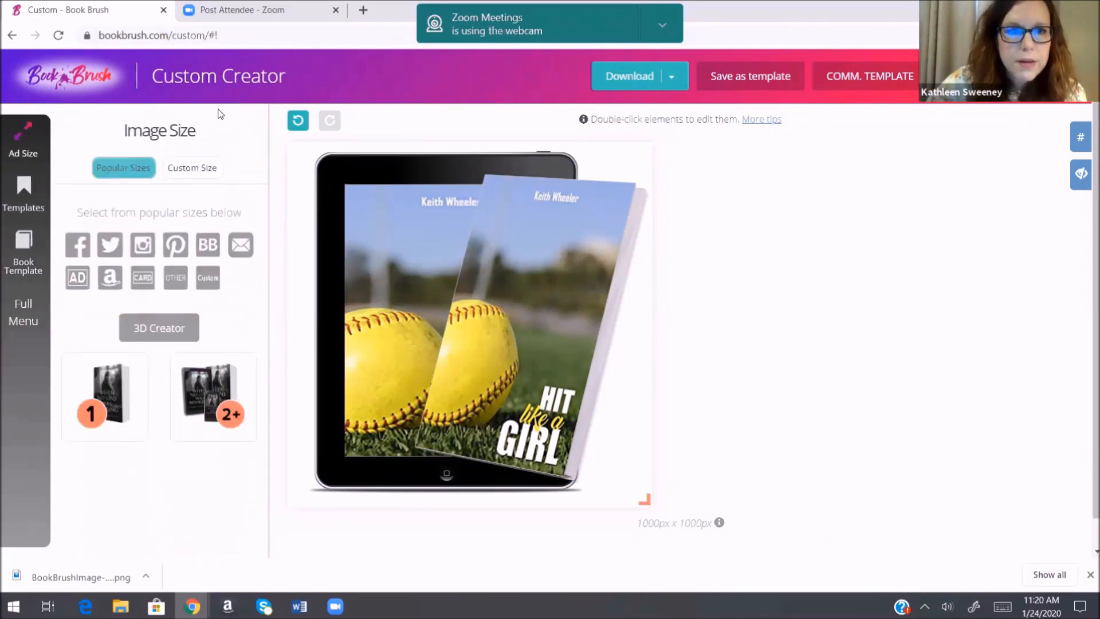
left_click(27, 309)
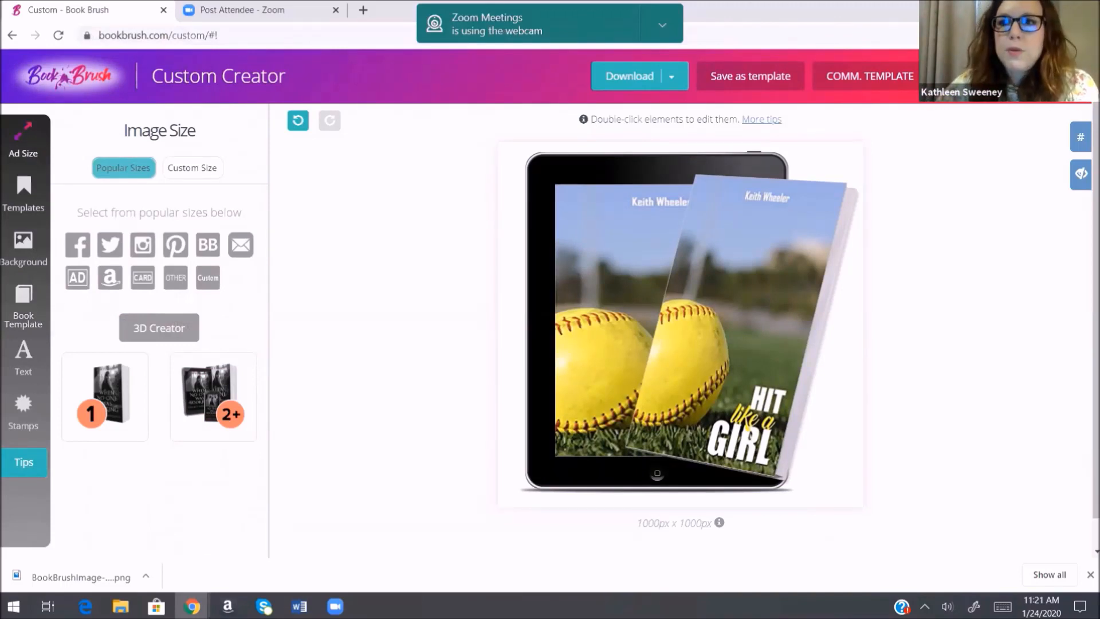
mouse_move(972, 77)
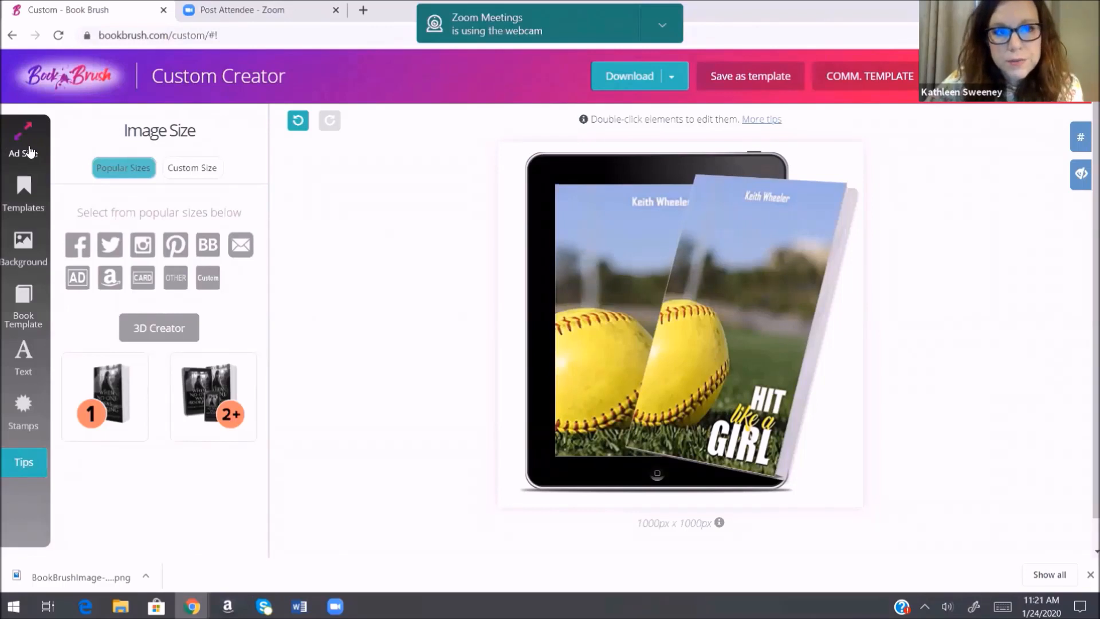
left_click(22, 198)
left_click(100, 167)
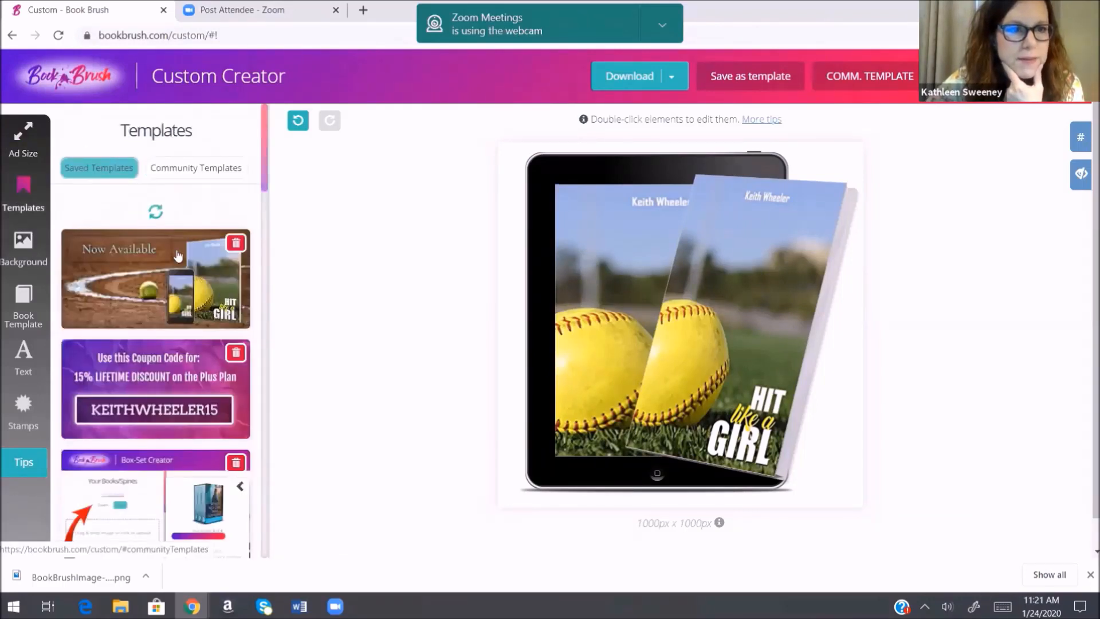
left_click(144, 282)
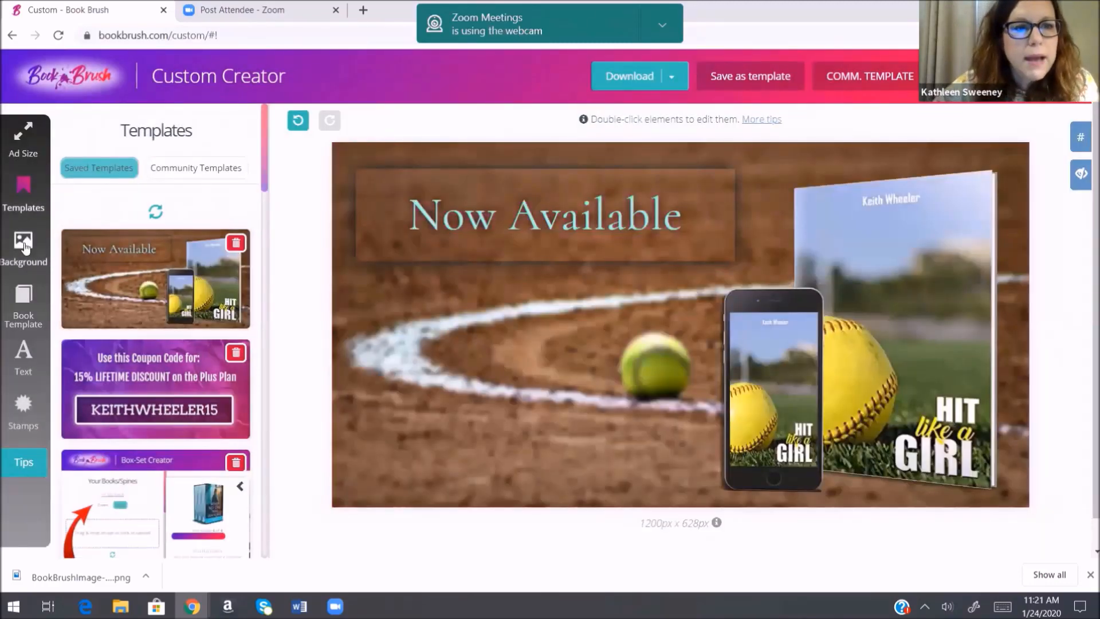
Step: Look over the softball background images, and search the video backgrounds for "grass"
left_click(24, 246)
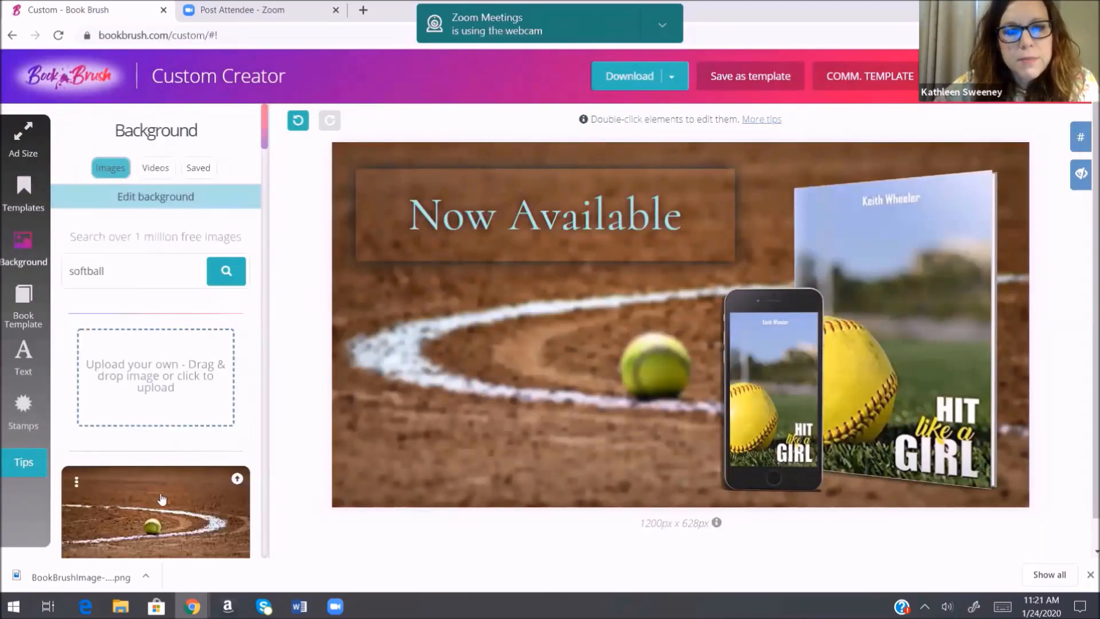
scroll(122, 448, "down", 3)
scroll(124, 471, "up", 3)
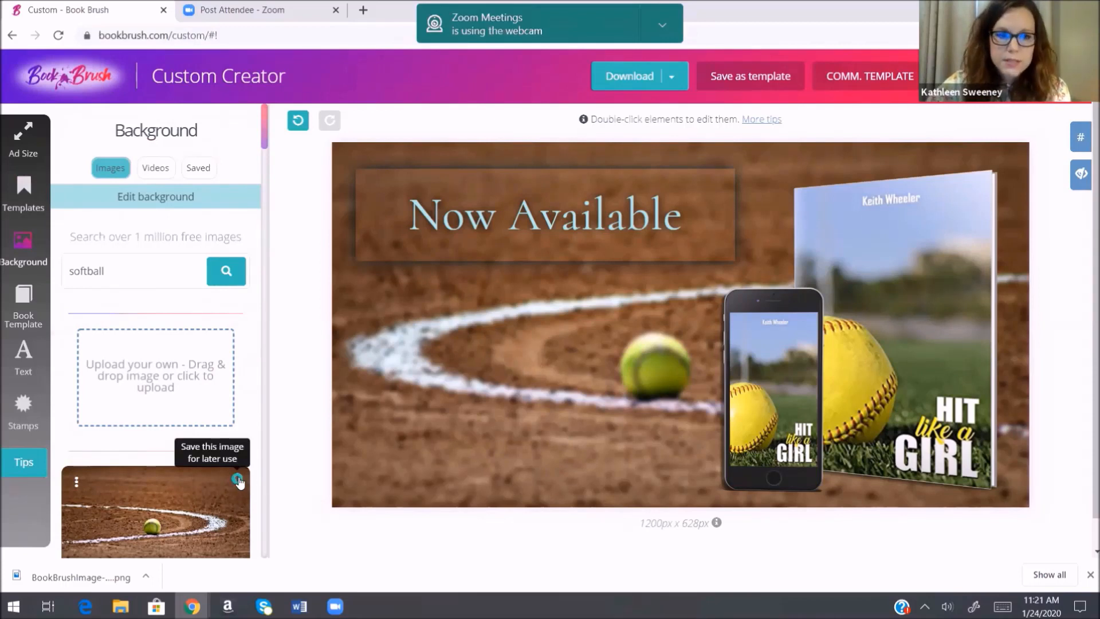
left_click(154, 168)
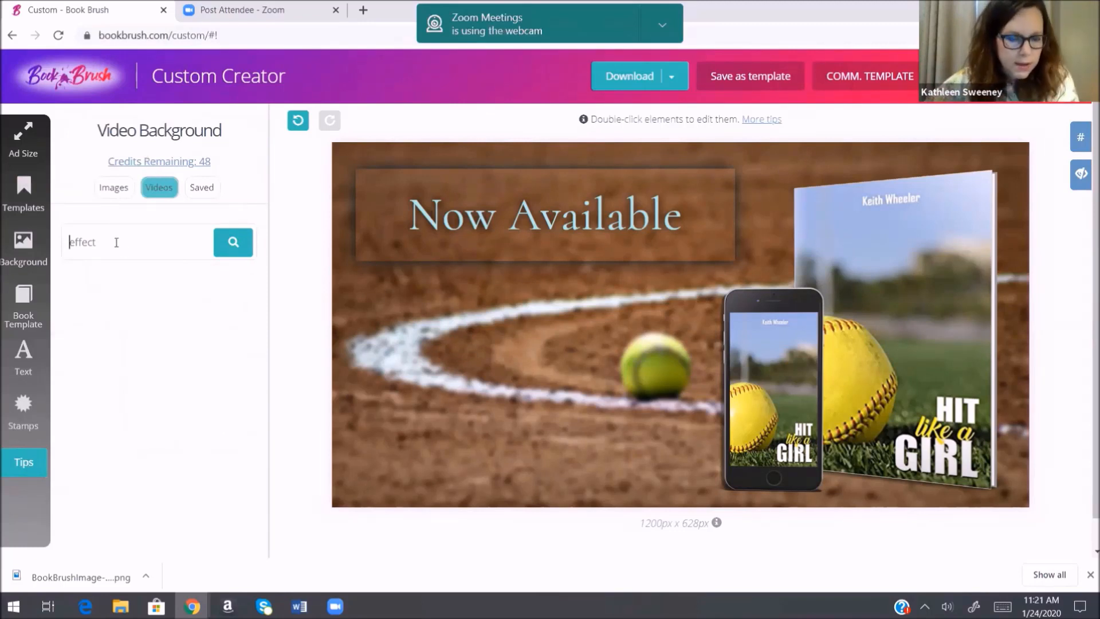
key("Return")
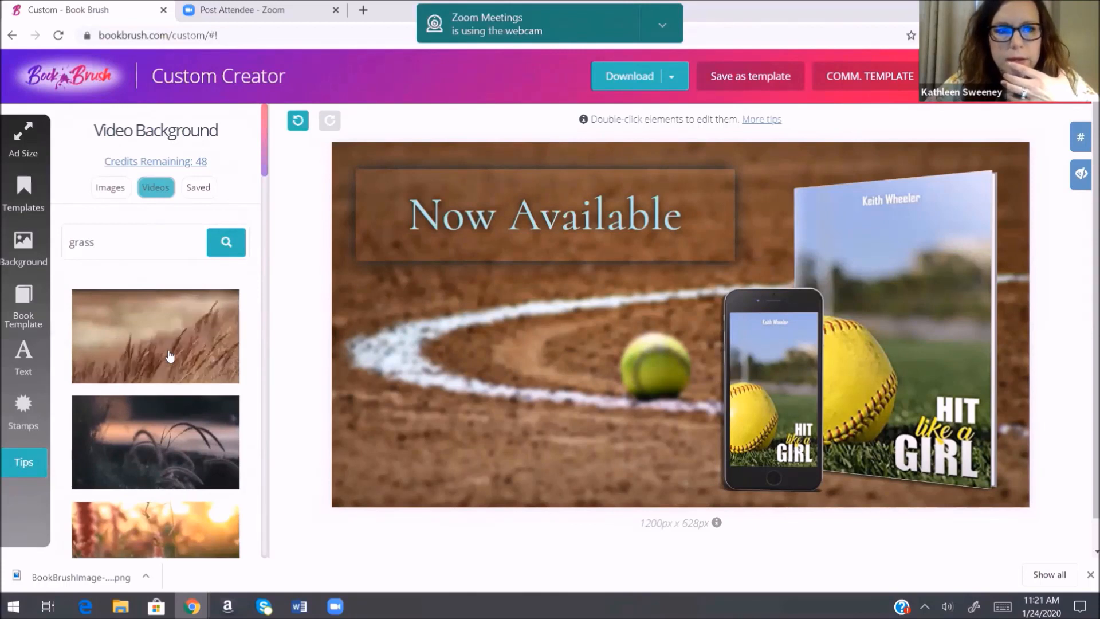
Step: Lower the opacity of the softball field background image to about a third so the grass video shows through it
left_click(26, 241)
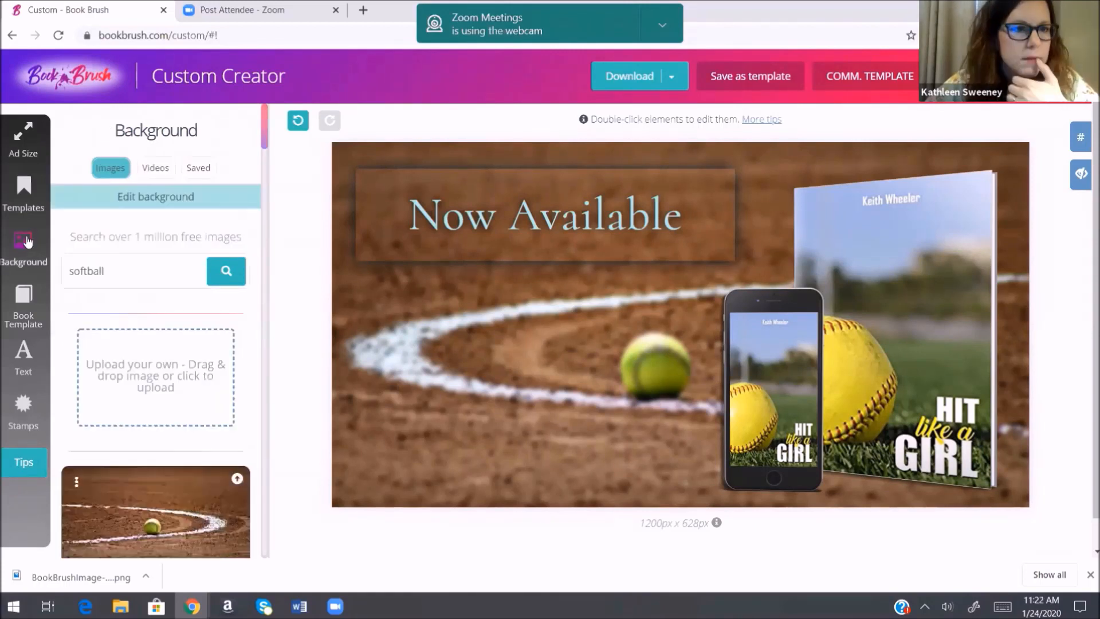
left_click(132, 195)
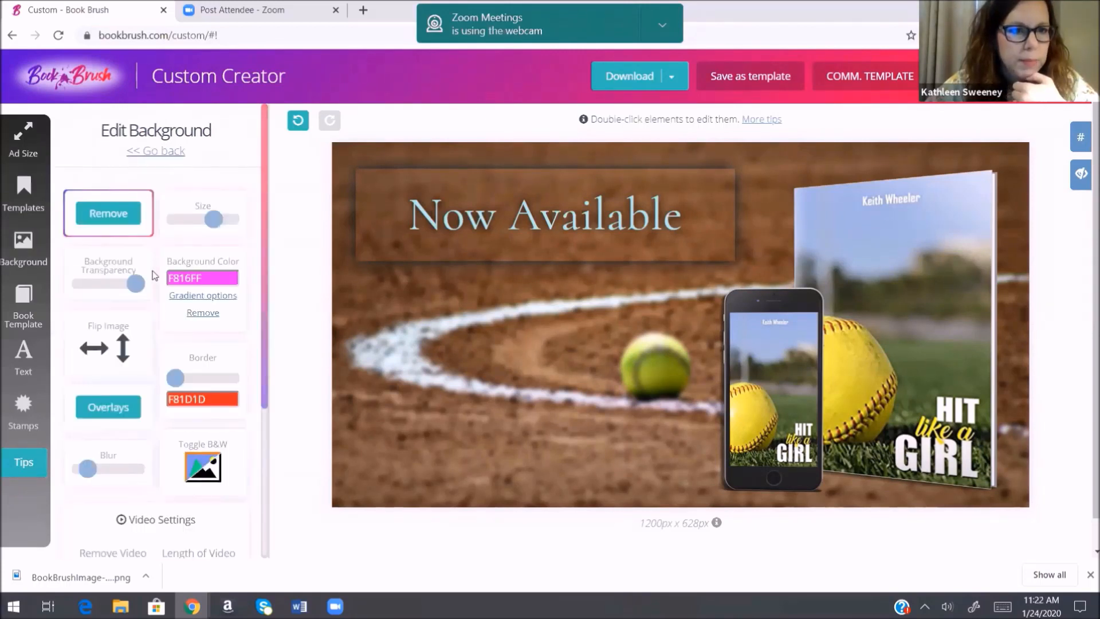
left_click_drag(118, 291, 96, 284)
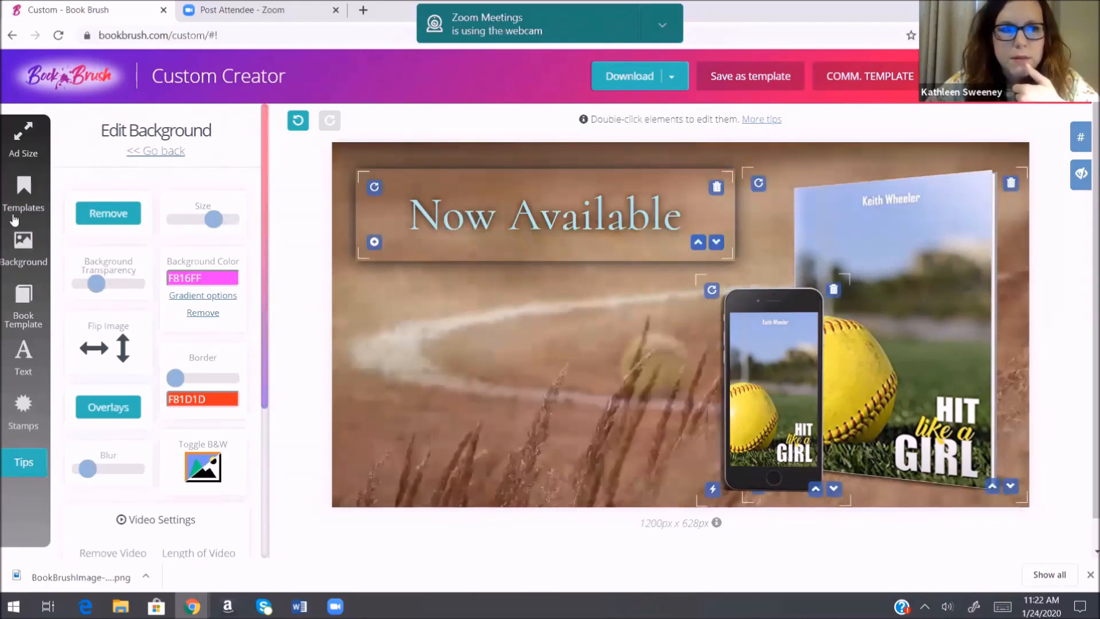
Step: Return to the video backgrounds and look over the available download formats, including MP4 video
left_click(10, 243)
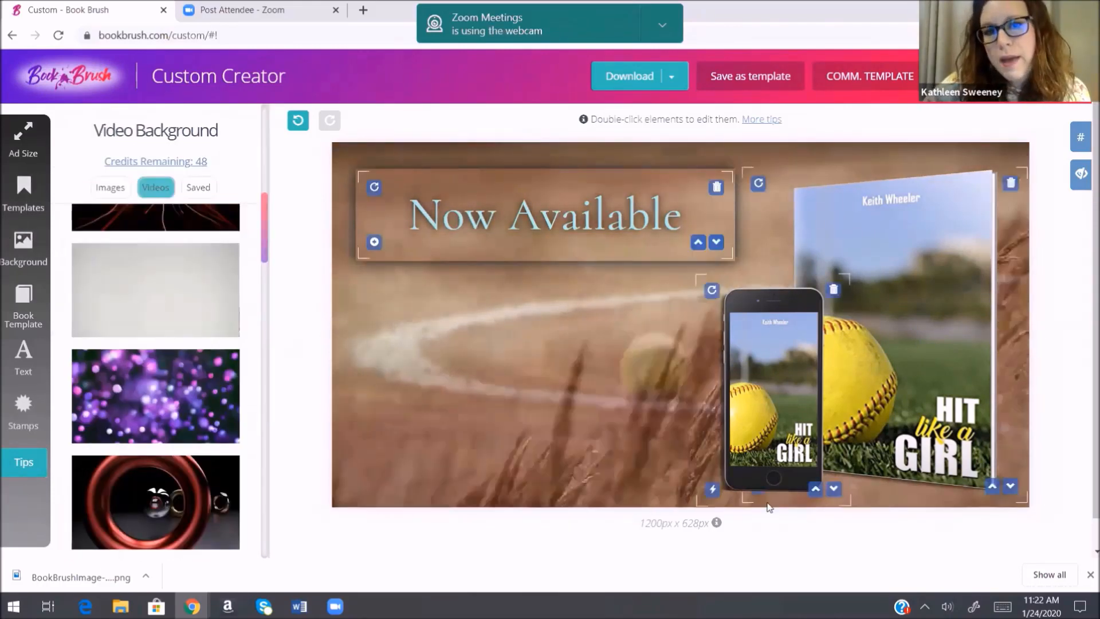
left_click(672, 76)
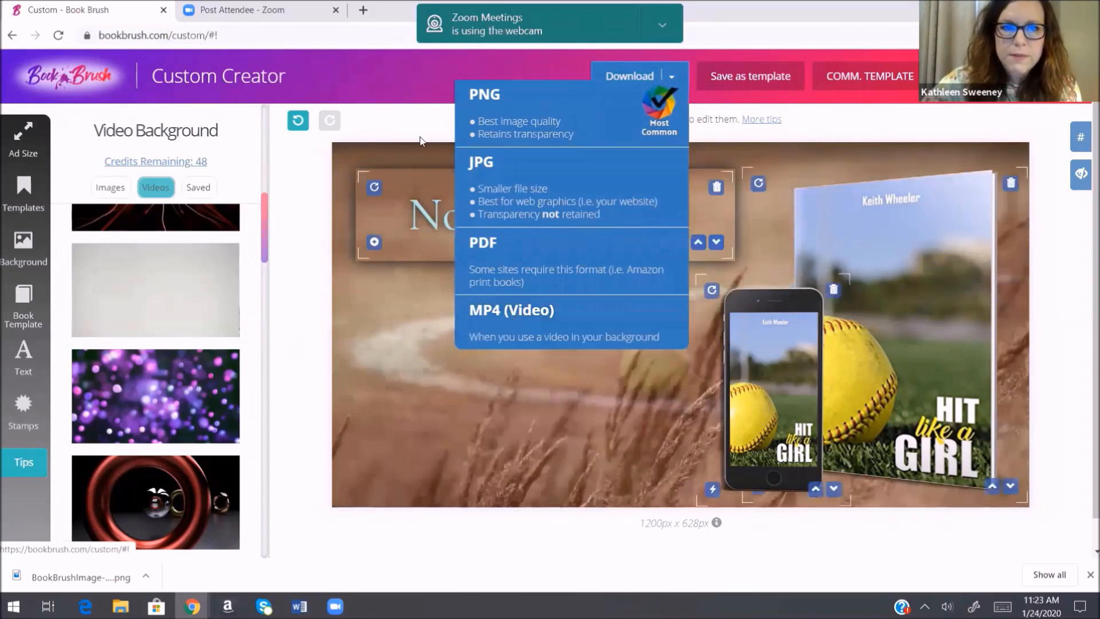
left_click(423, 135)
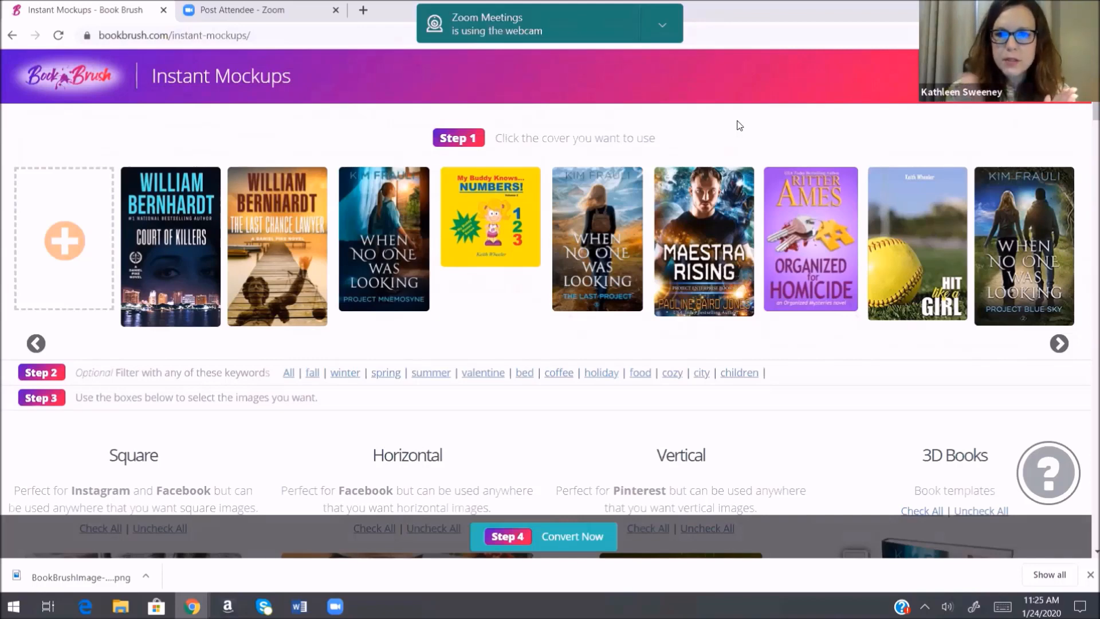
Step: Look through the Instant Mockups square, horizontal, vertical and 3D book templates
scroll(778, 218, "down", 2)
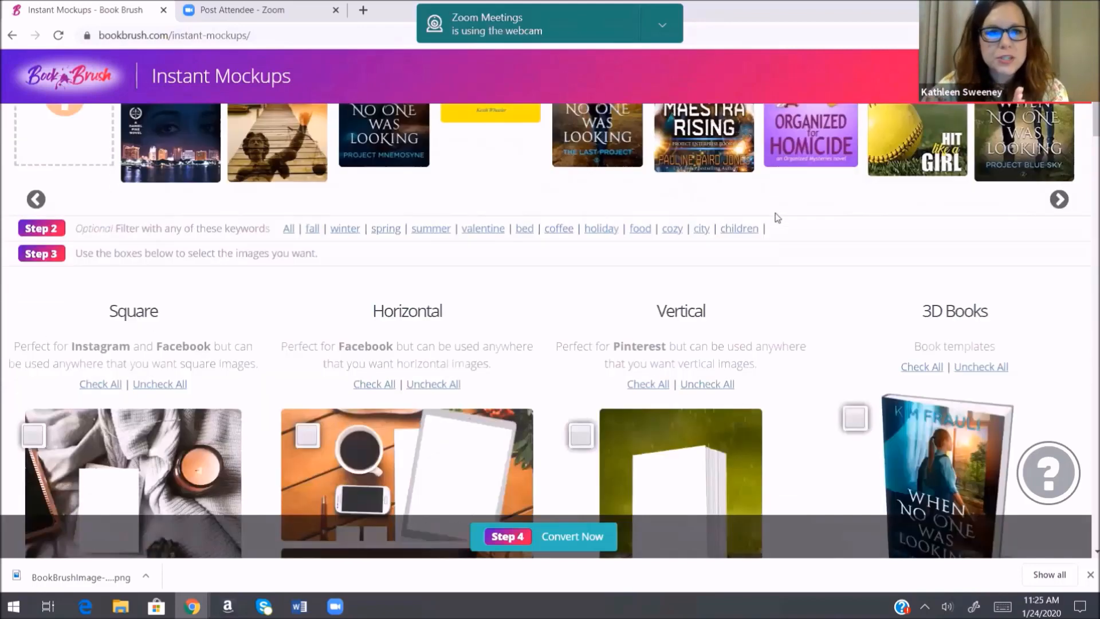
scroll(734, 270, "down", 7)
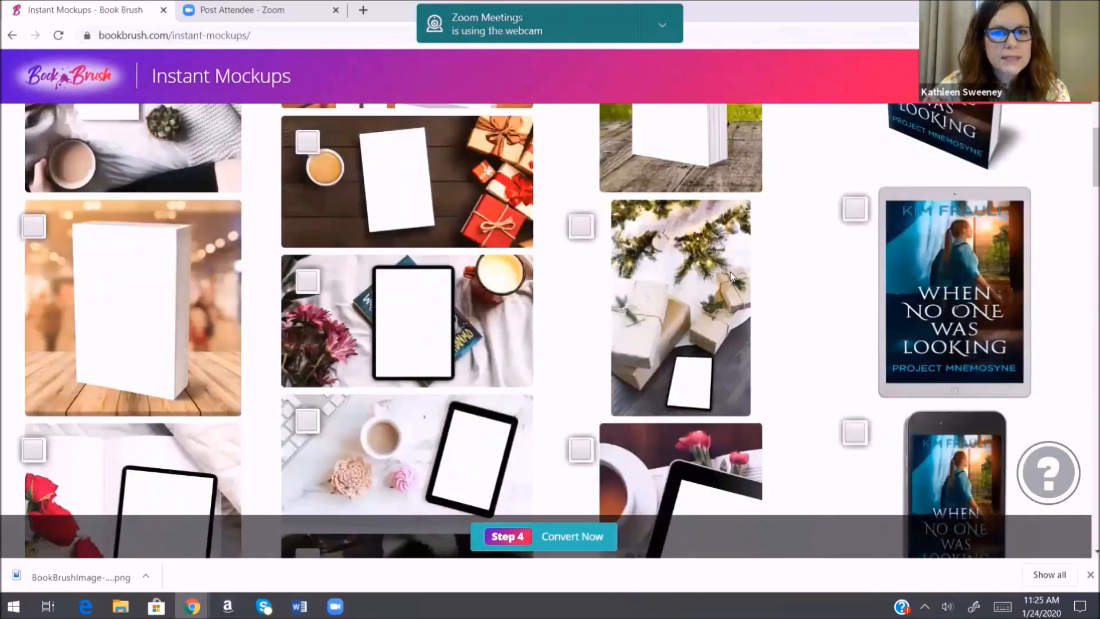
scroll(730, 274, "down", 5)
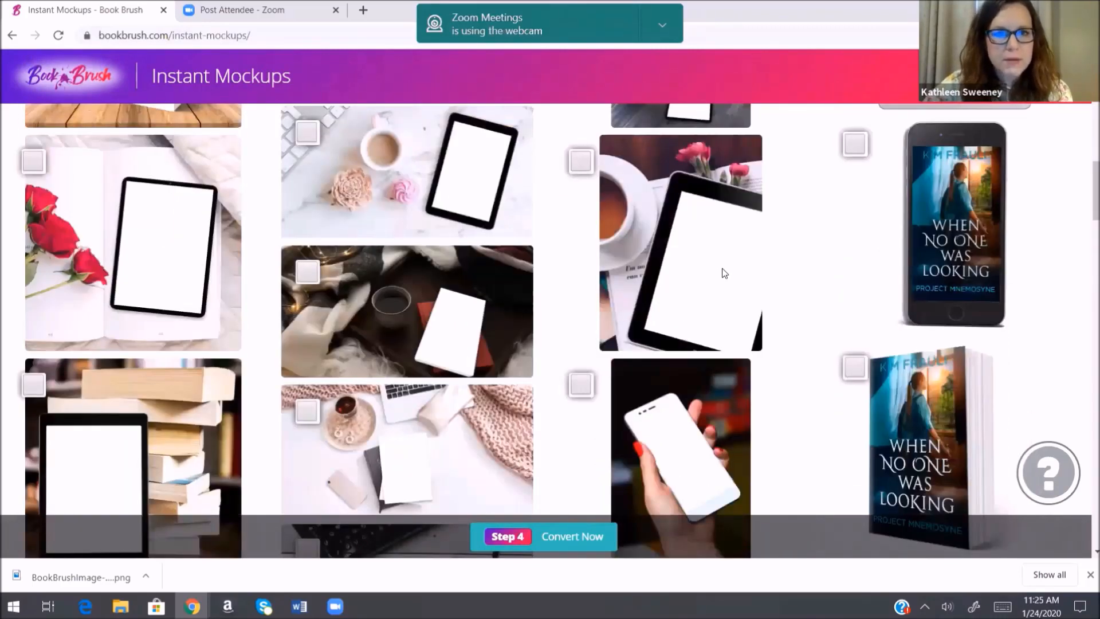
scroll(902, 164, "up", 12)
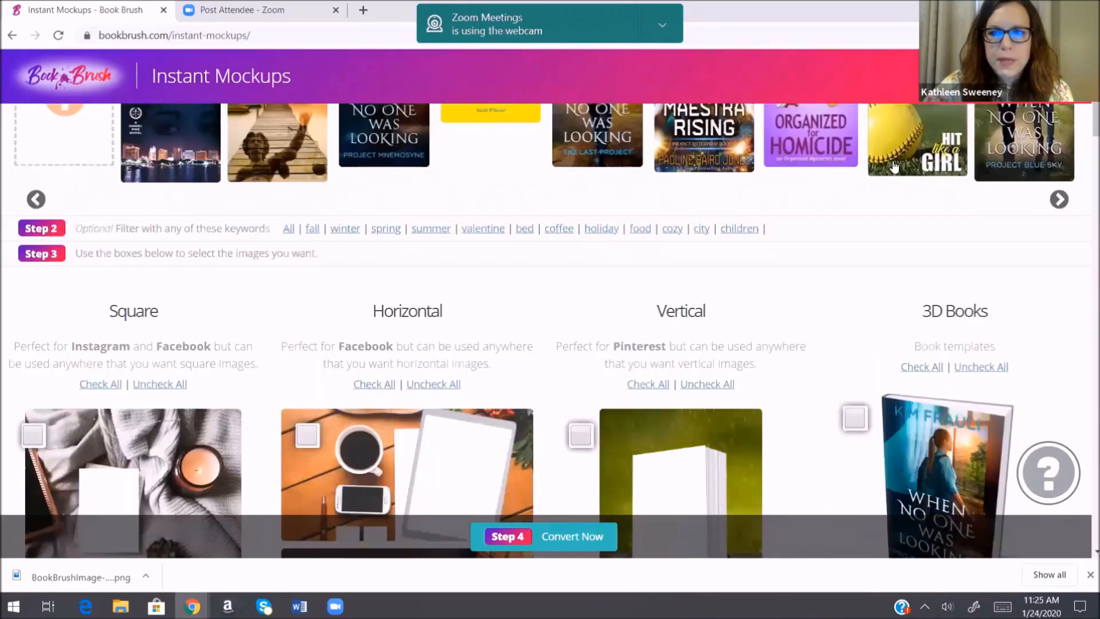
scroll(441, 367, "down", 10)
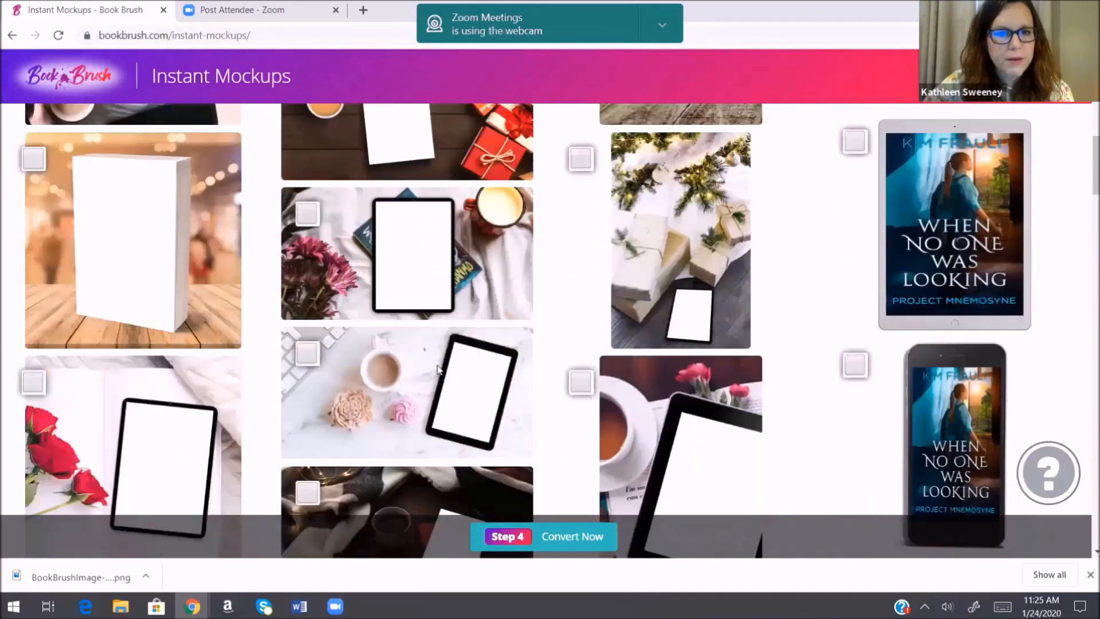
scroll(444, 361, "down", 6)
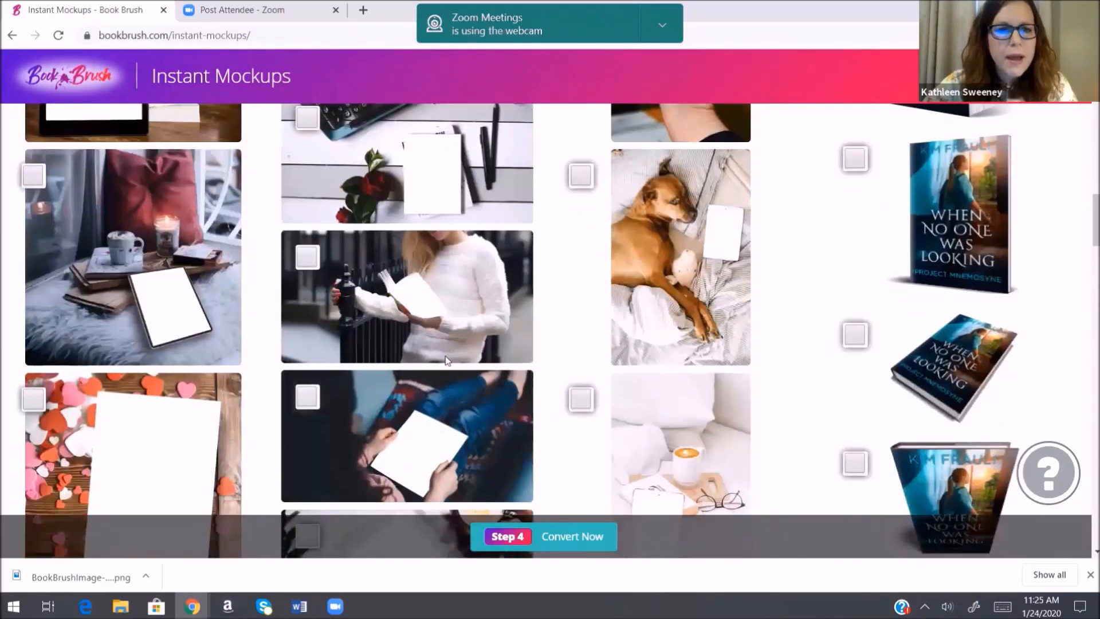
scroll(446, 361, "down", 8)
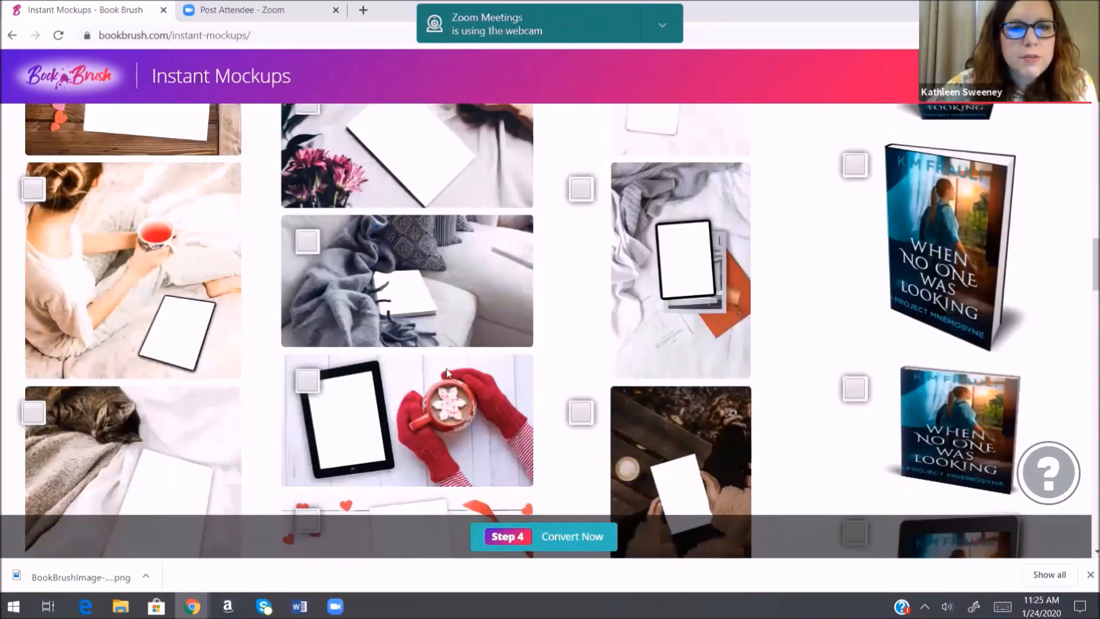
scroll(448, 373, "down", 12)
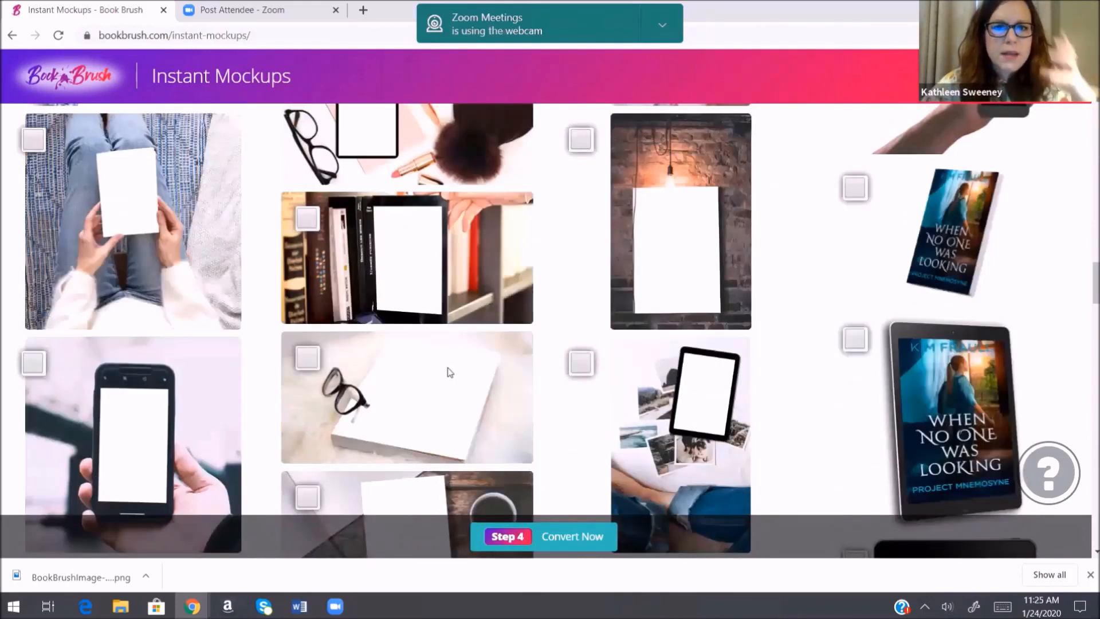
scroll(447, 369, "down", 4)
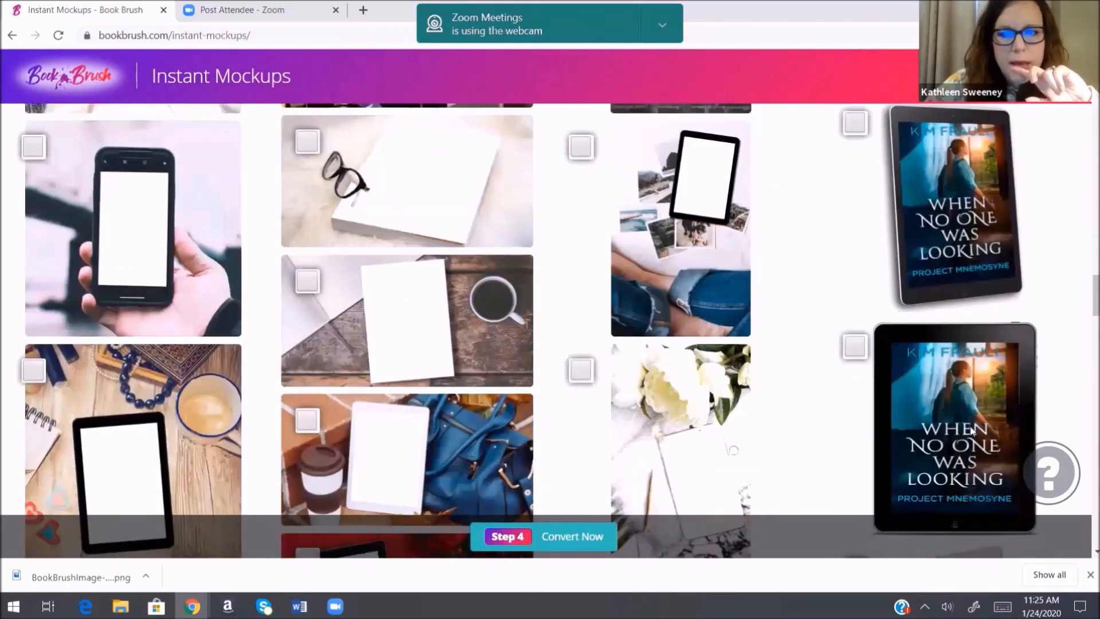
left_click_drag(1094, 284, 1091, 92)
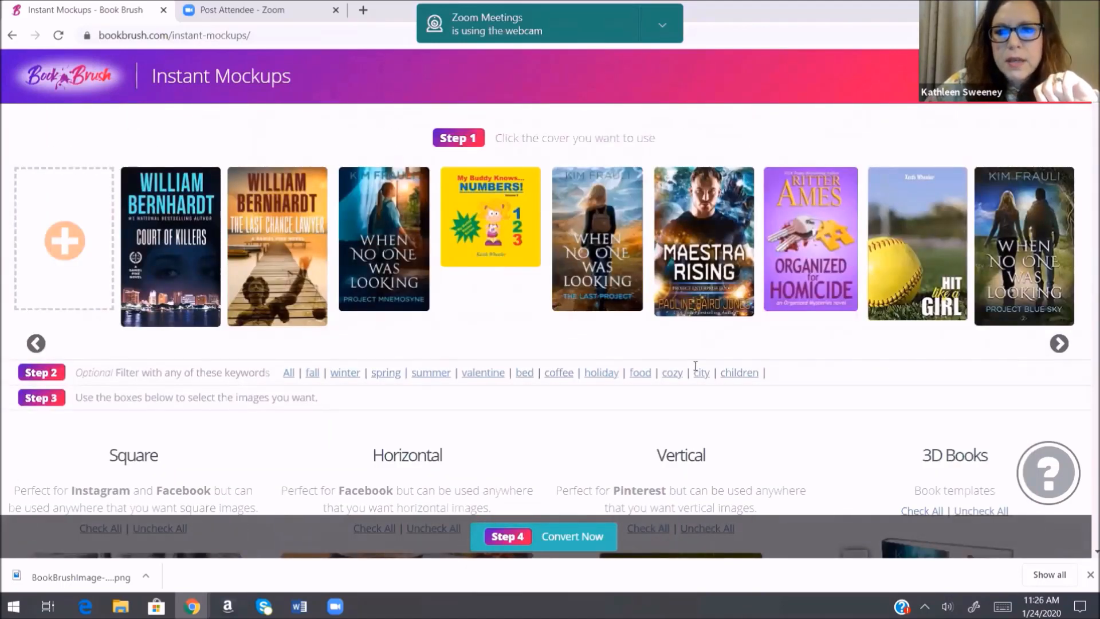
Step: Filter the mockup templates by the "children" keyword and choose the "My Buddy Knows... Numbers!" cover
left_click(741, 374)
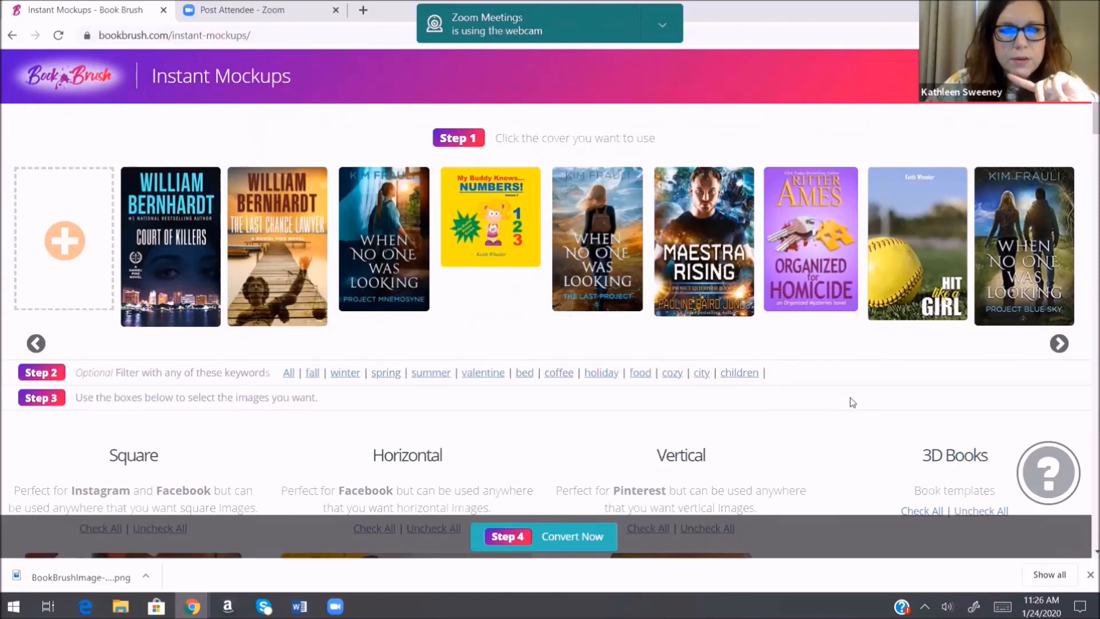
scroll(853, 403, "down", 8)
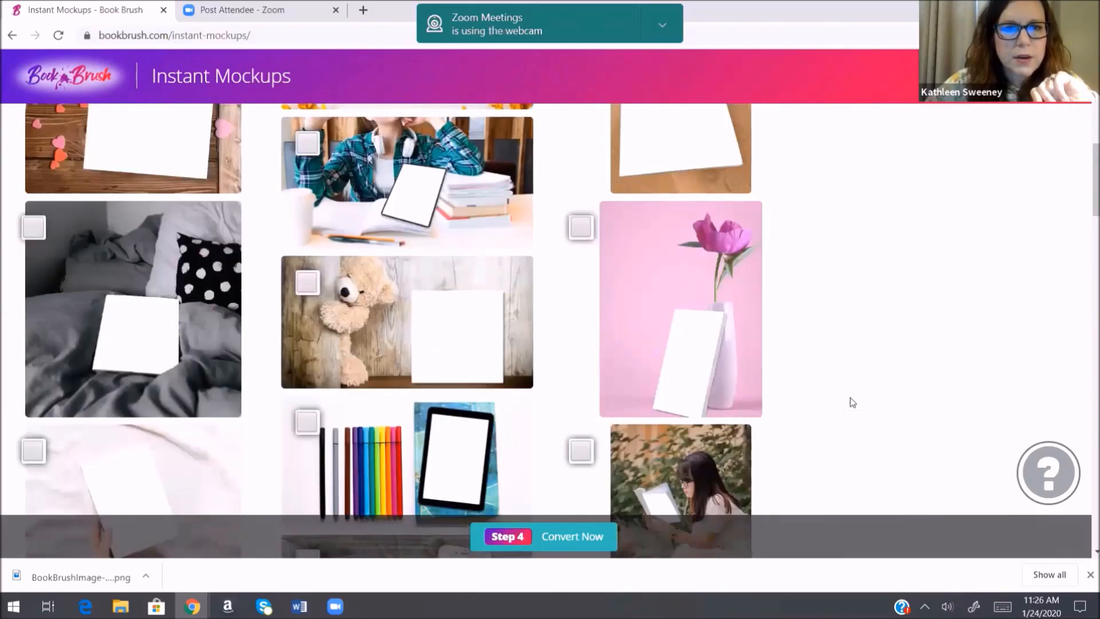
scroll(850, 401, "up", 10)
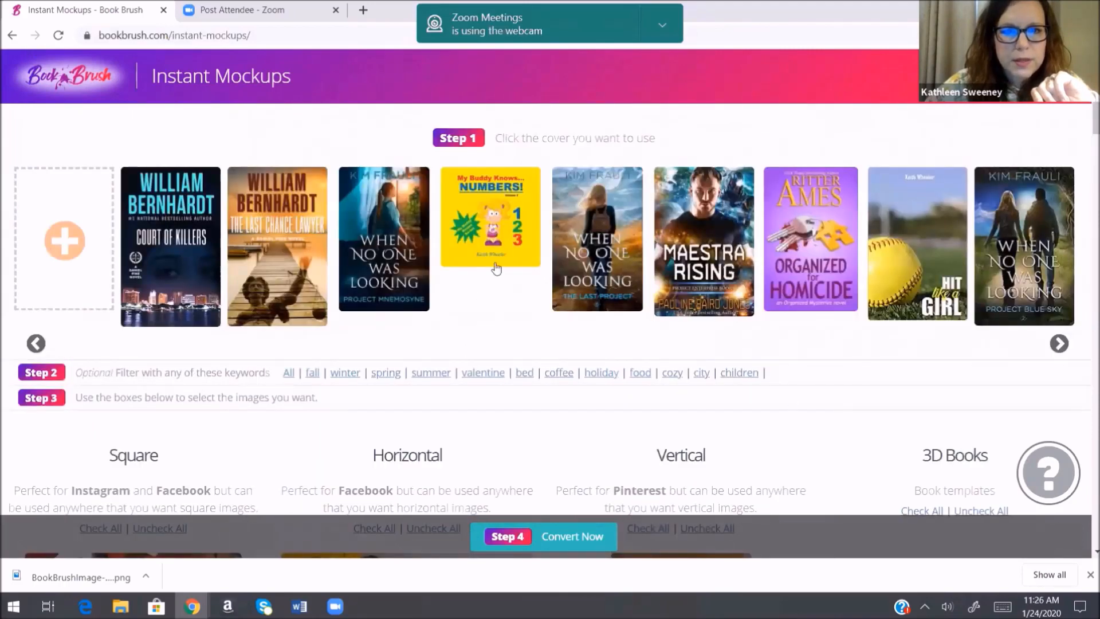
left_click(493, 265)
scroll(820, 365, "down", 3)
scroll(819, 365, "down", 9)
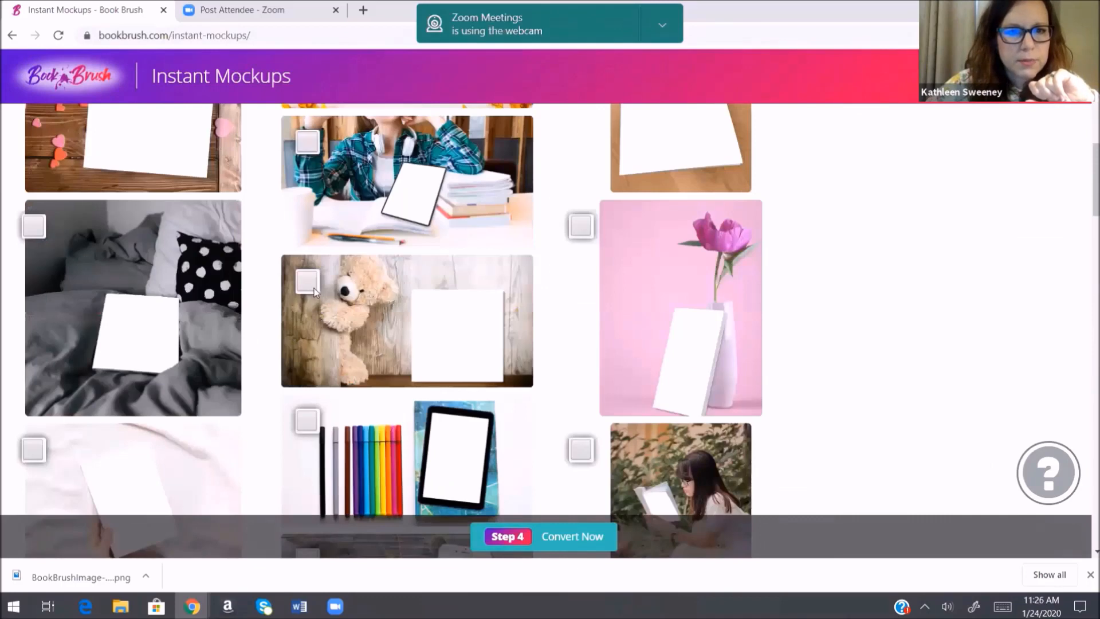
Step: Select the horizontal teddy bear, vertical art supplies and square child-with-white-bear mockups
left_click(313, 286)
scroll(785, 361, "down", 10)
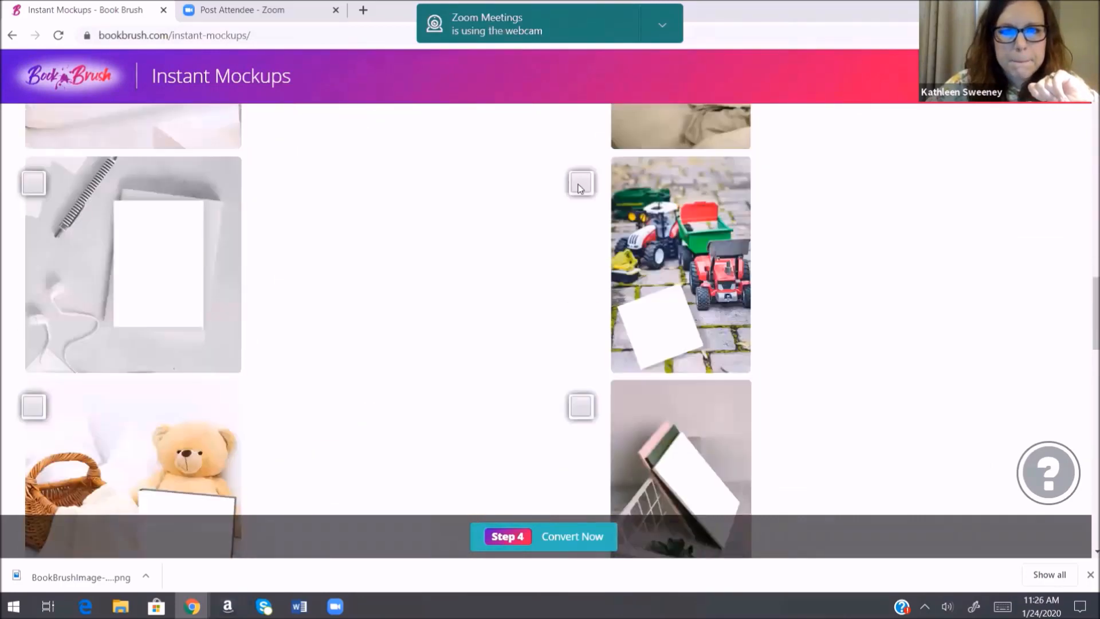
scroll(580, 188, "down", 3)
left_click(580, 196)
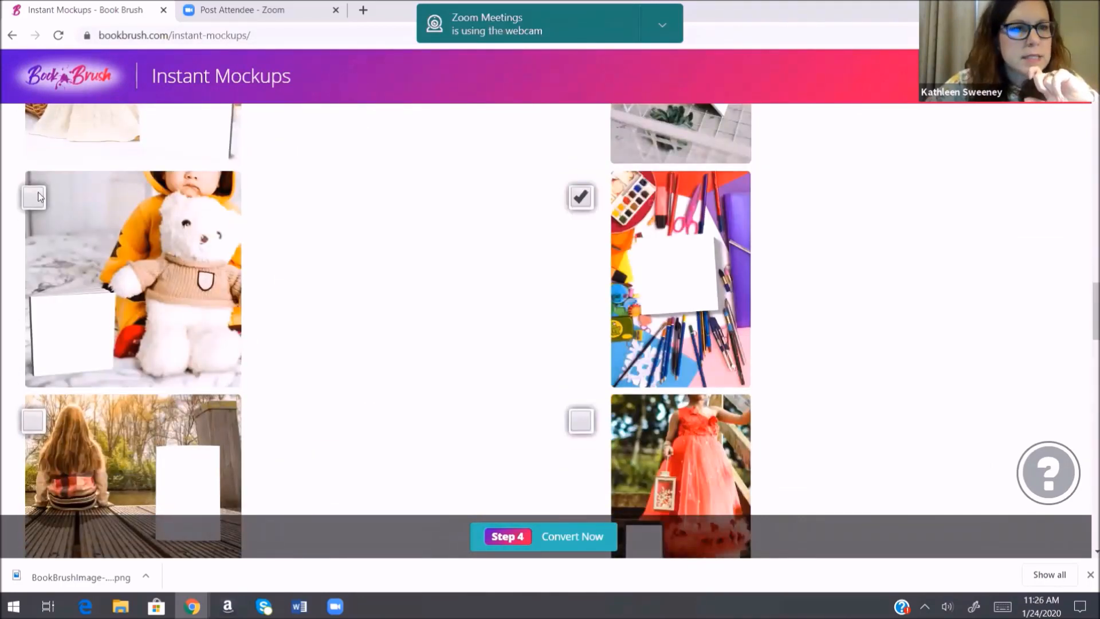
left_click(35, 196)
scroll(481, 348, "down", 4)
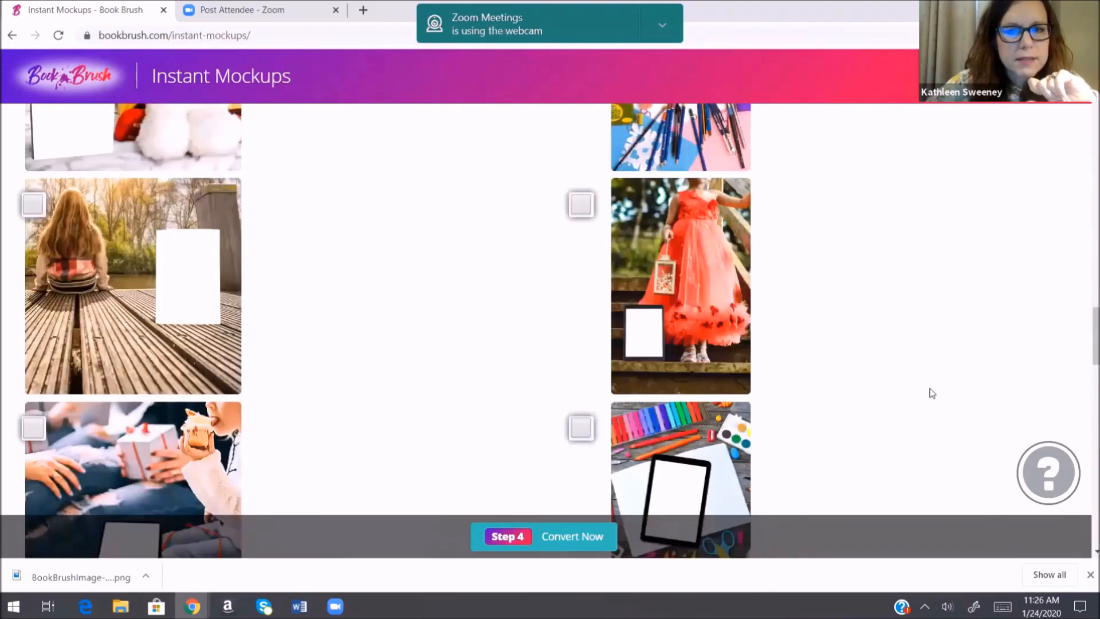
scroll(929, 391, "down", 12)
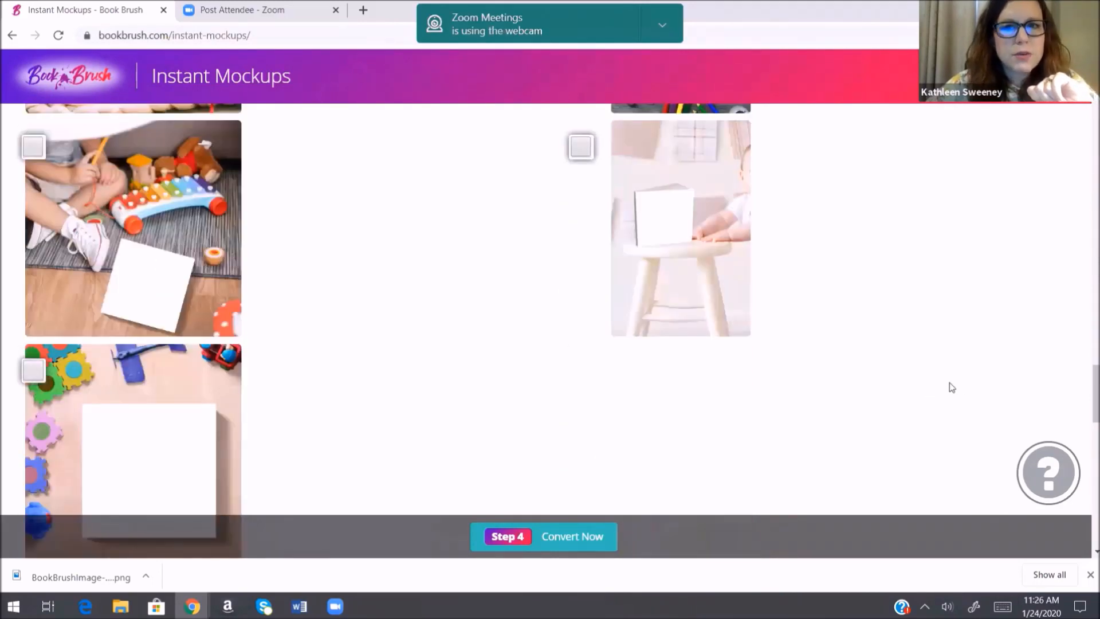
Step: Convert the selected mockups with the chosen cover and download the finished images
scroll(954, 396, "up", 20)
scroll(969, 398, "down", 4)
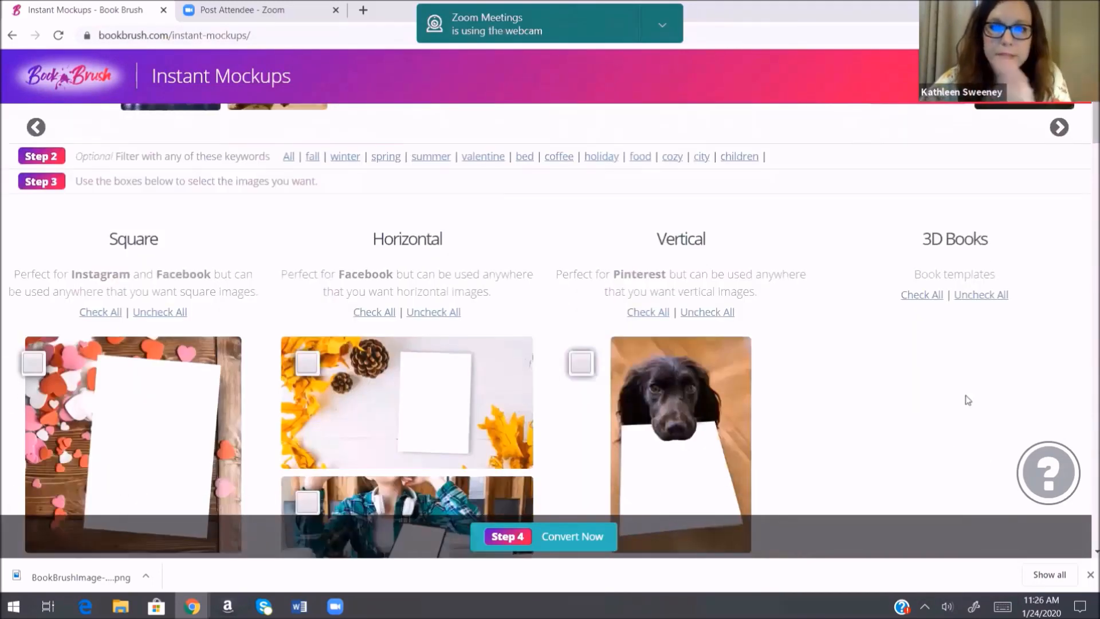
scroll(573, 378, "down", 1)
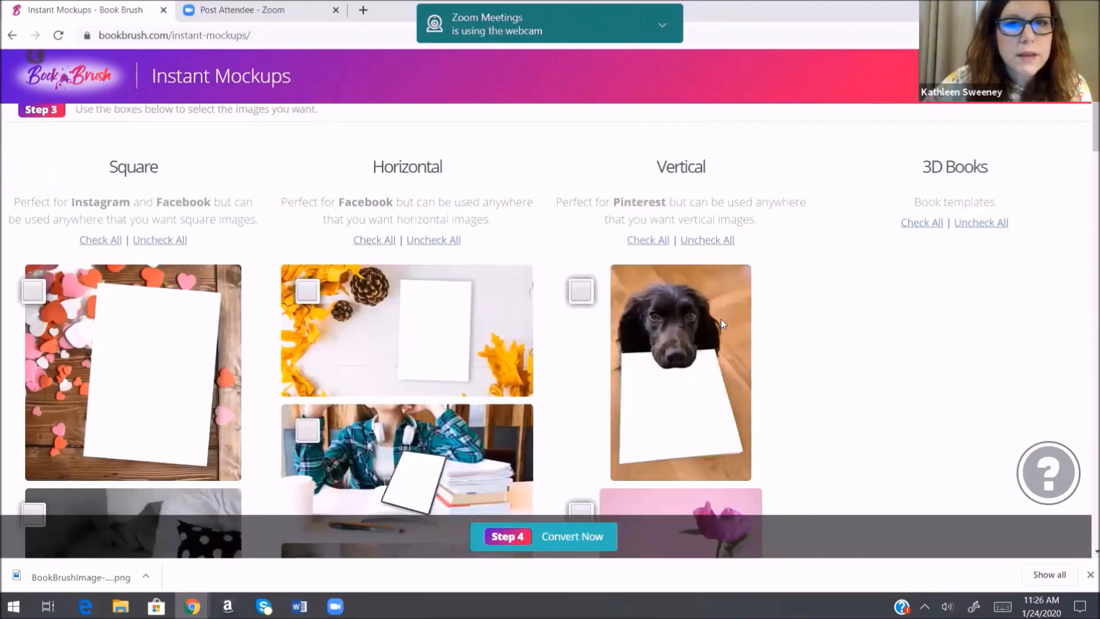
scroll(393, 412, "up", 5)
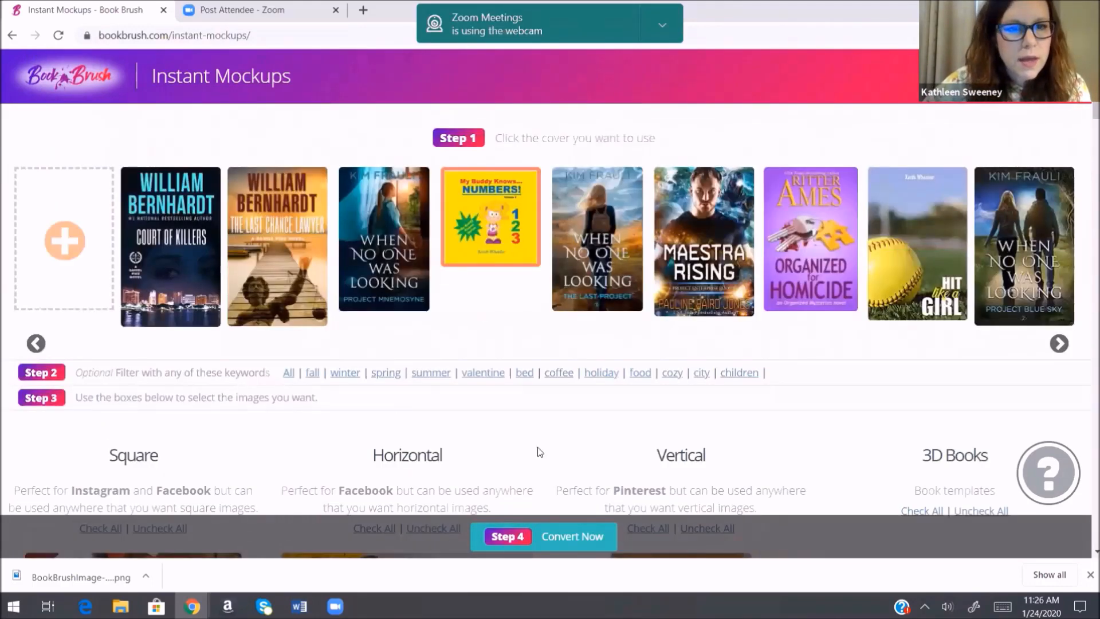
scroll(645, 410, "down", 10)
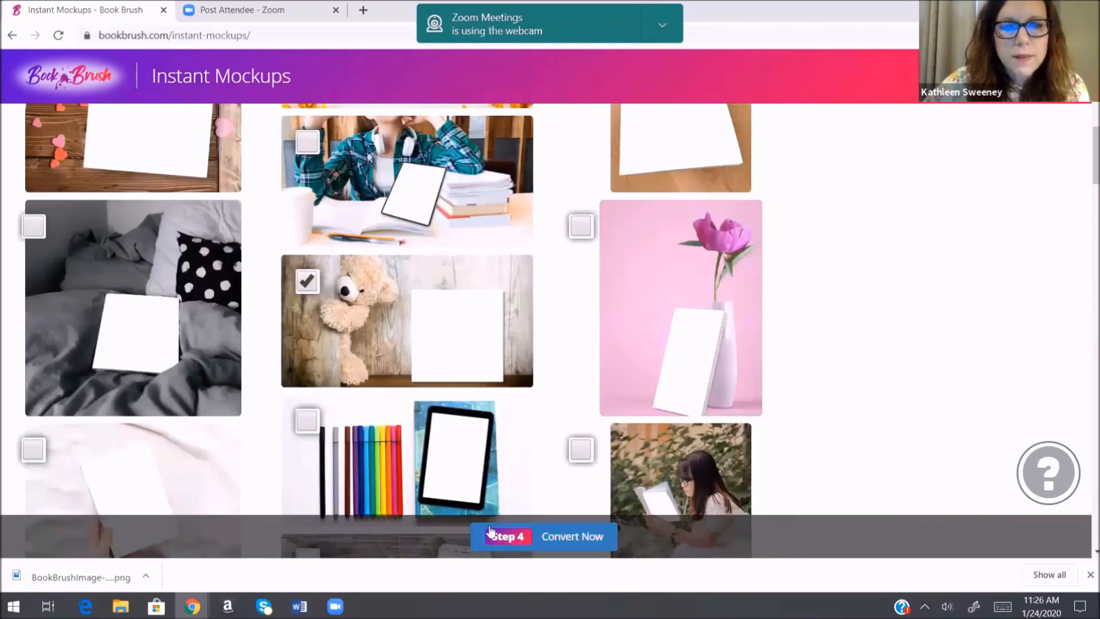
left_click(504, 539)
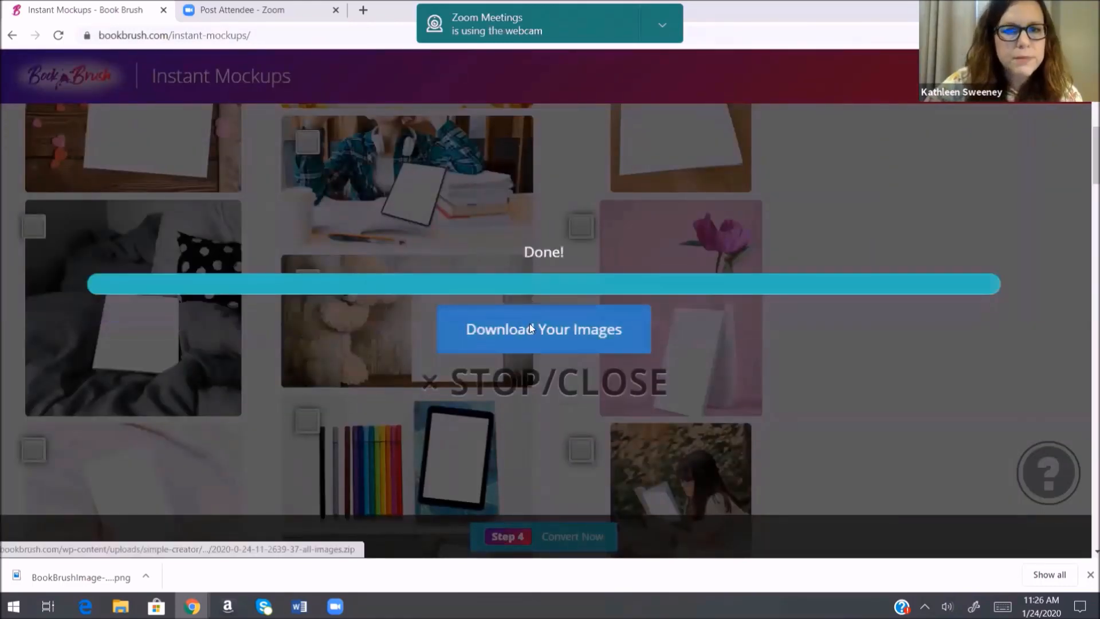
left_click(537, 342)
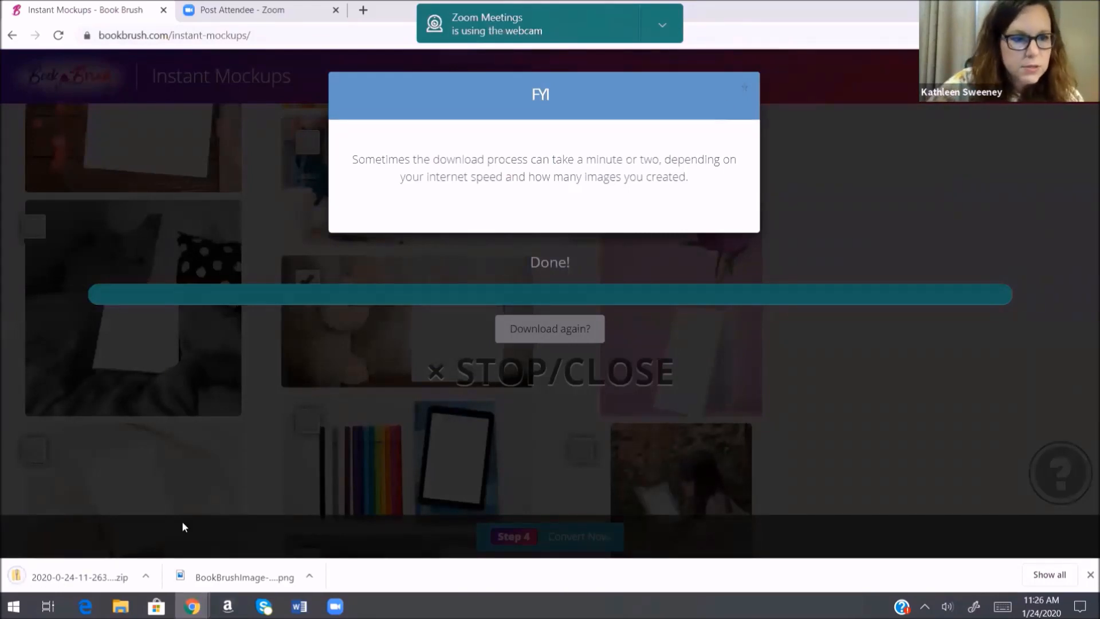
Step: Extract all images from the downloaded zip file and view the finished mockups one after another
left_click(62, 580)
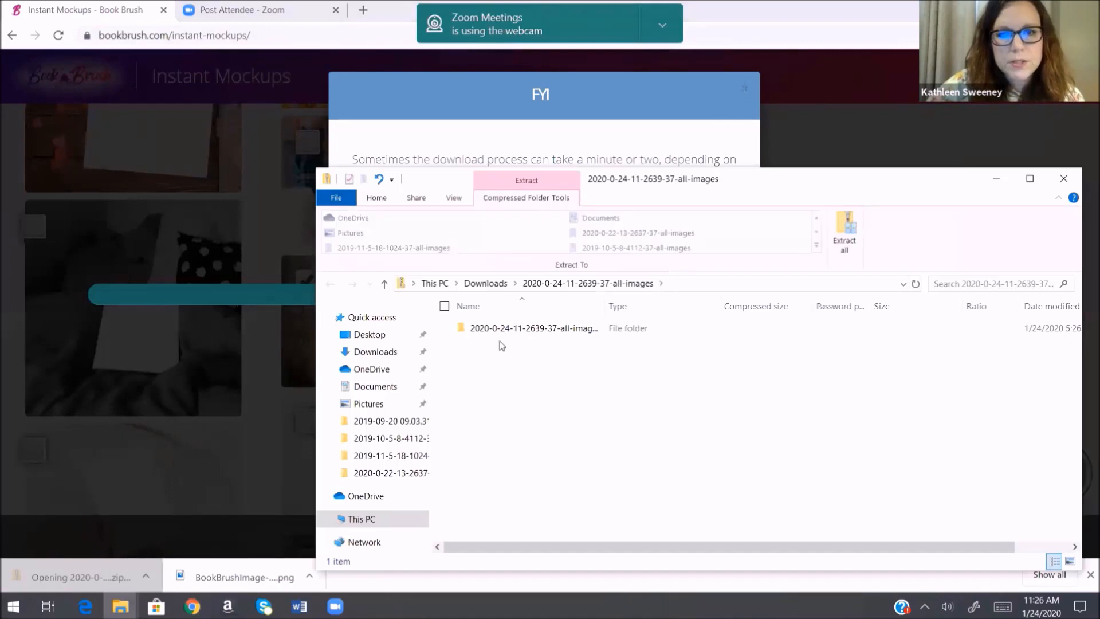
left_click(573, 330)
left_click(851, 240)
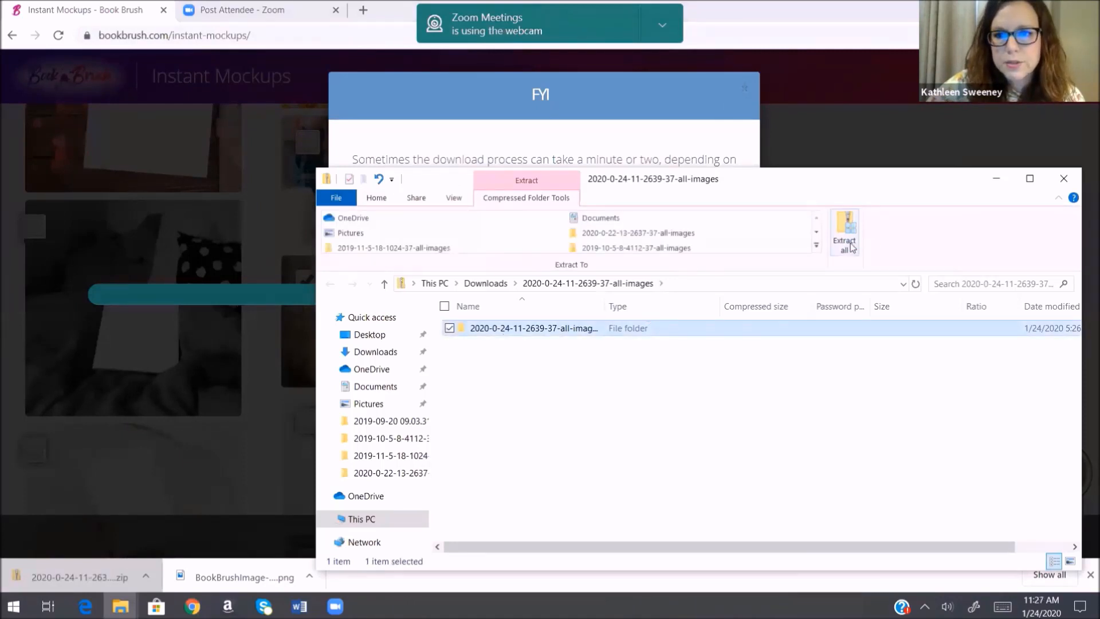
left_click(662, 449)
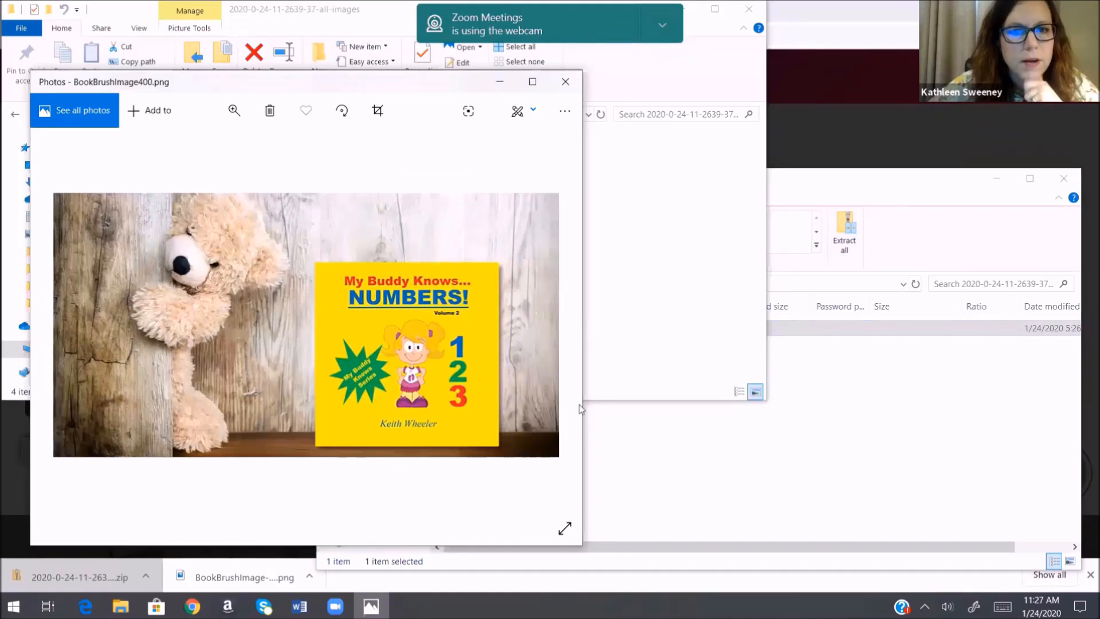
left_click(545, 325)
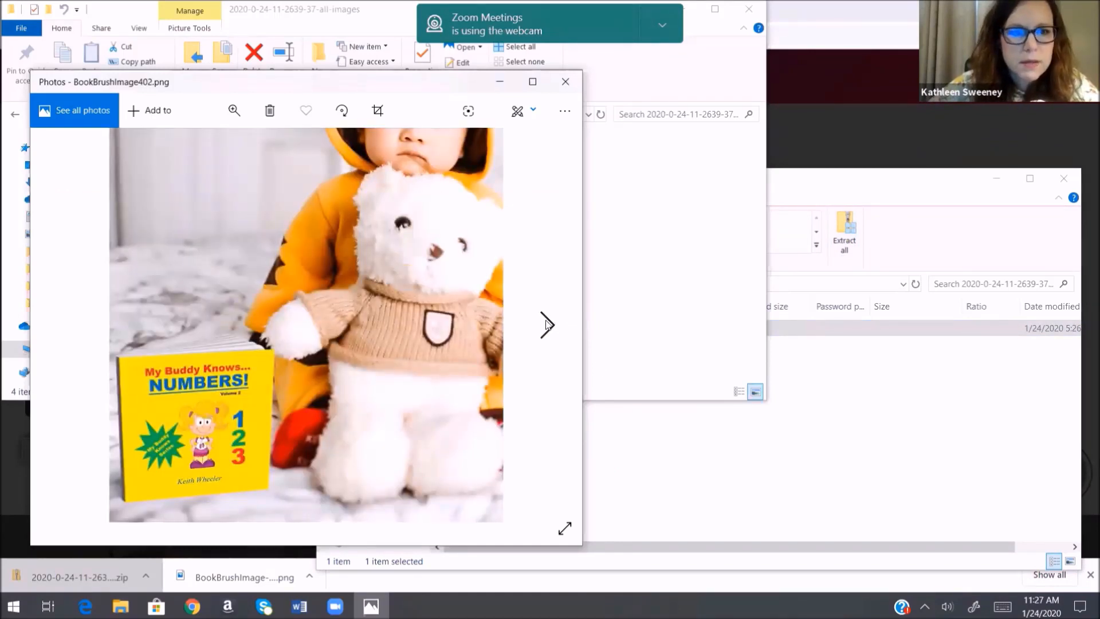
left_click(546, 325)
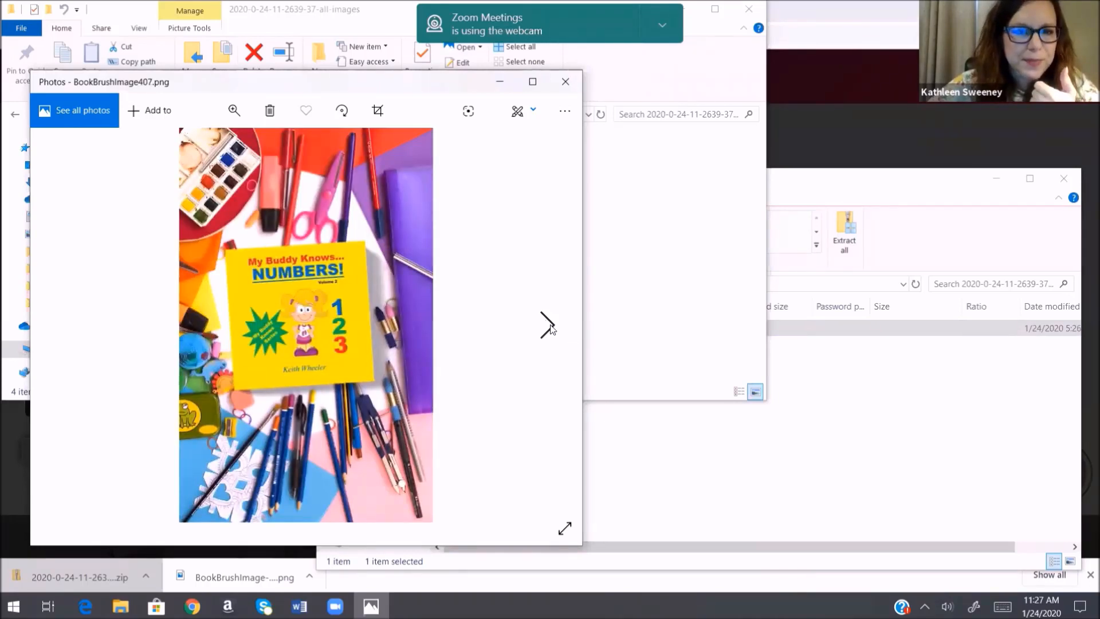
Step: View the last finished mockup, then close the photo viewer and the extracted image folders
left_click(548, 326)
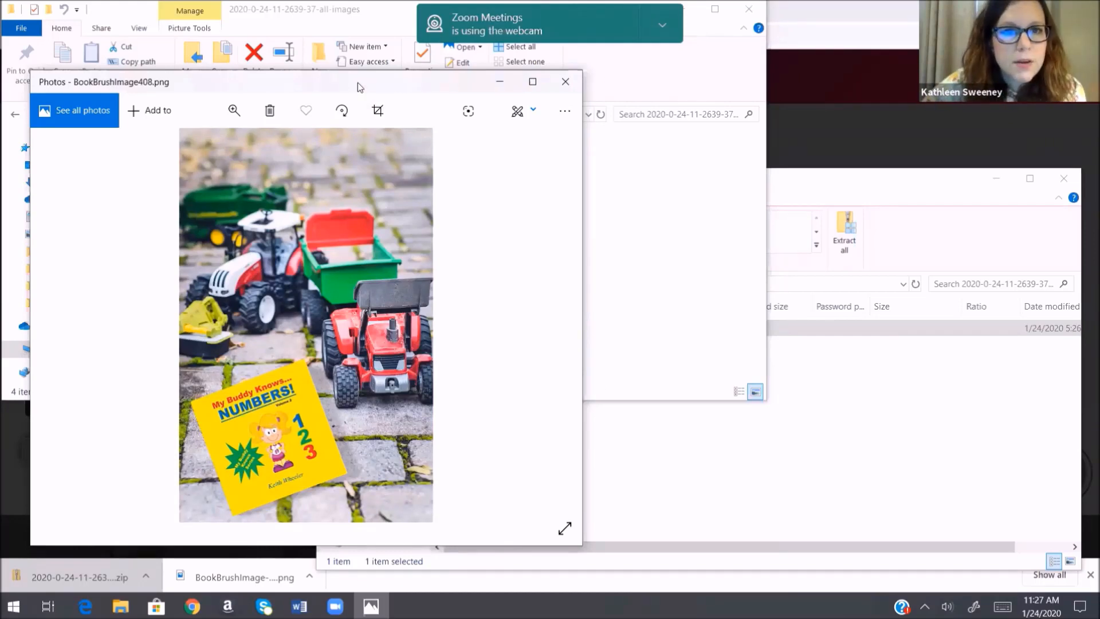
left_click_drag(359, 82, 776, 86)
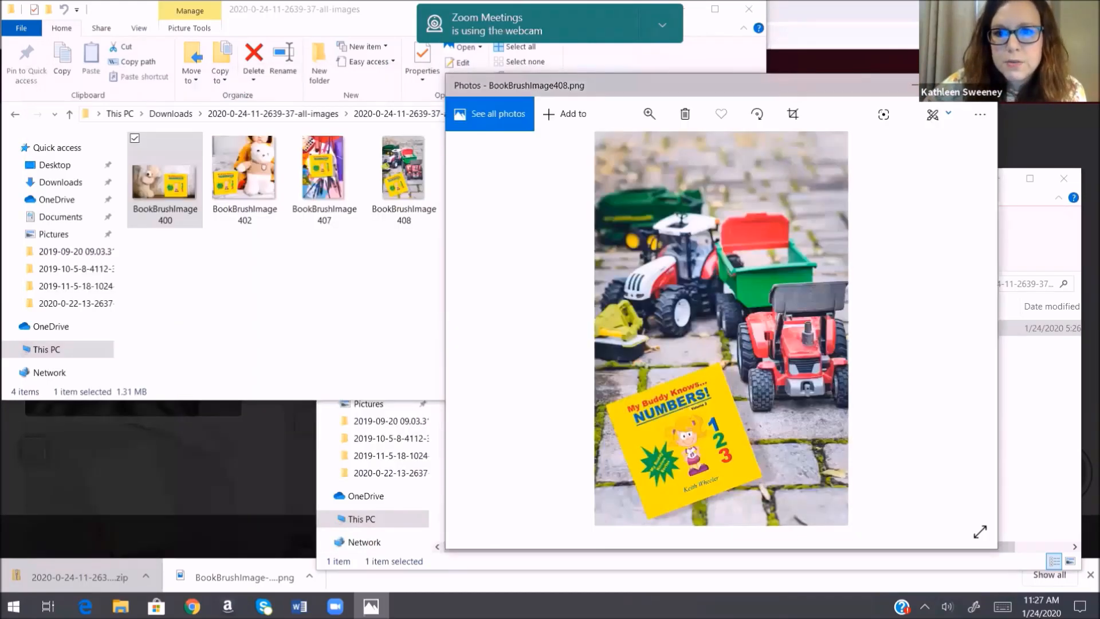
left_click(980, 85)
left_click_drag(307, 35, 308, 41)
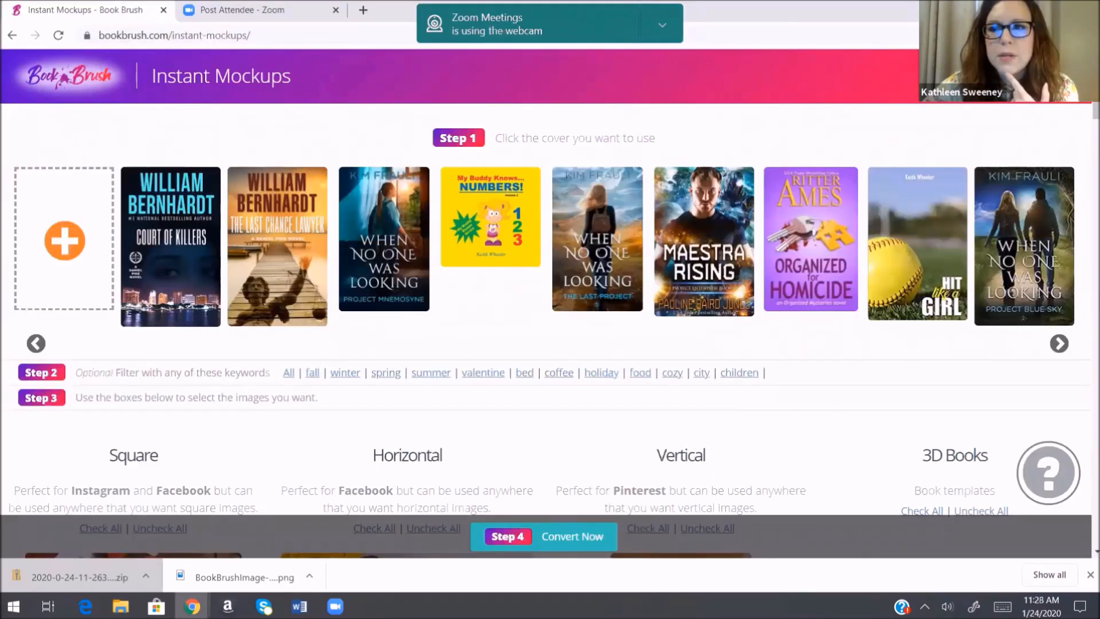
Step: Open the Box Set Creator and load the dark community spine template with the heart-shaped volume number
mouse_move(947, 78)
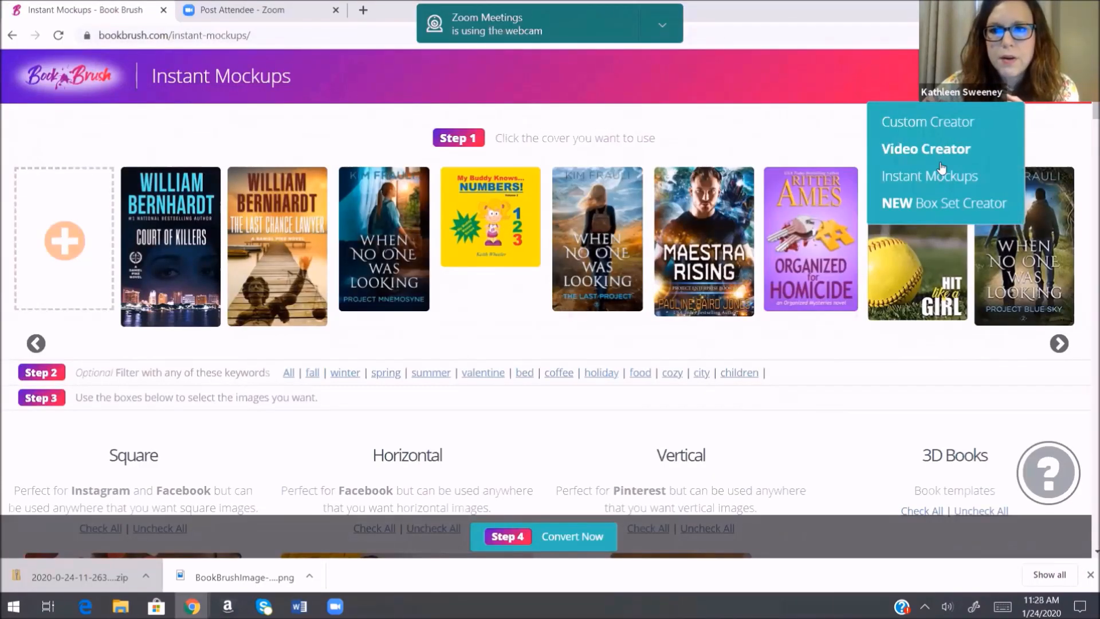
left_click(944, 203)
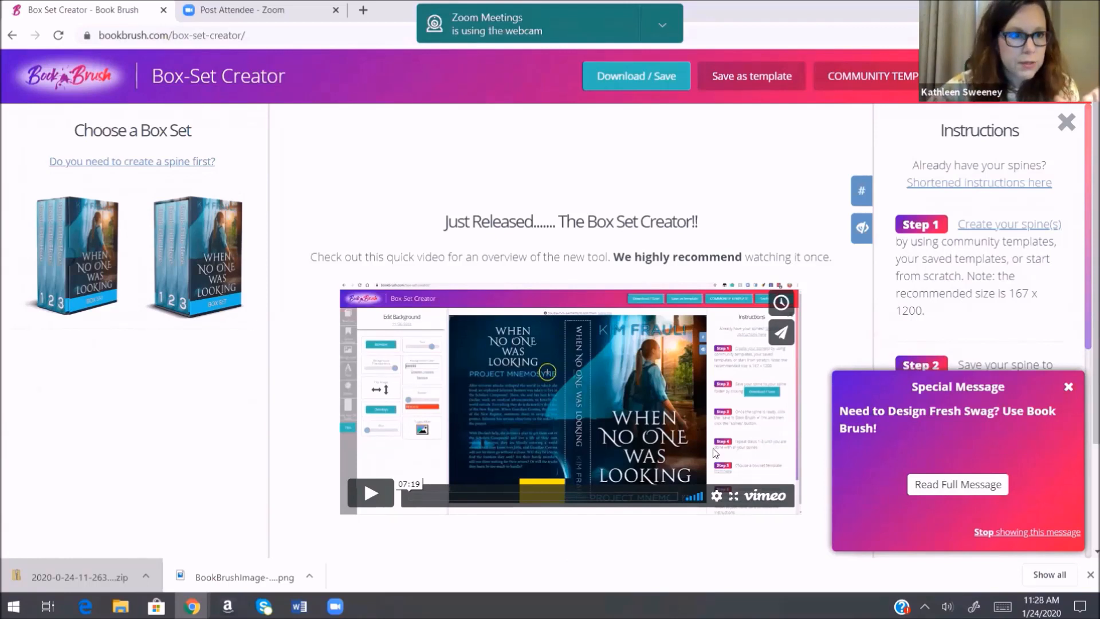
left_click(110, 162)
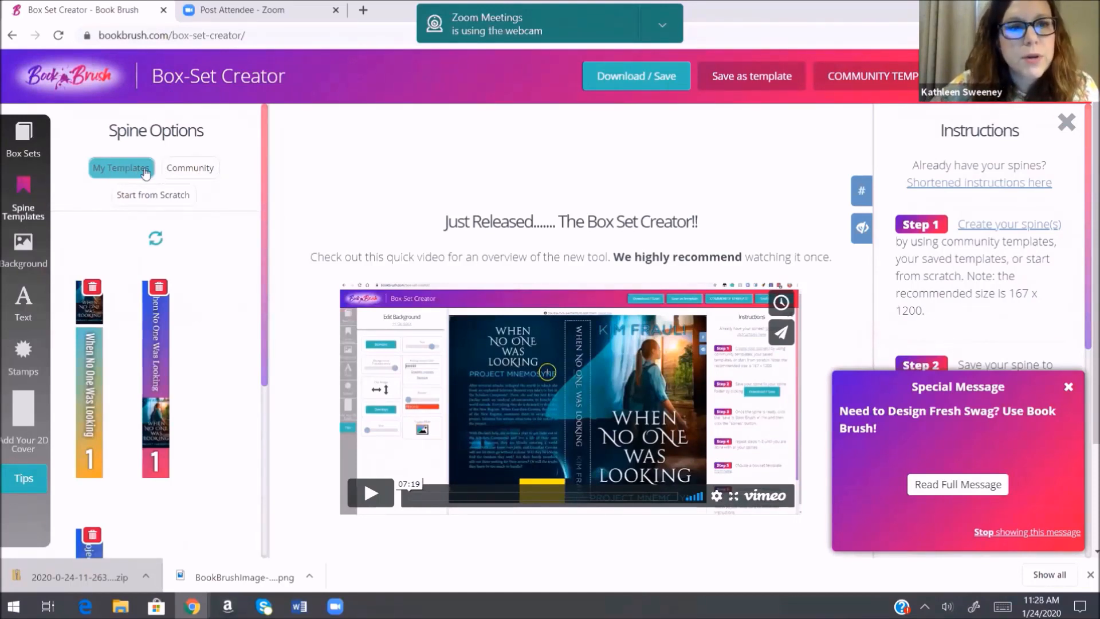
left_click(198, 171)
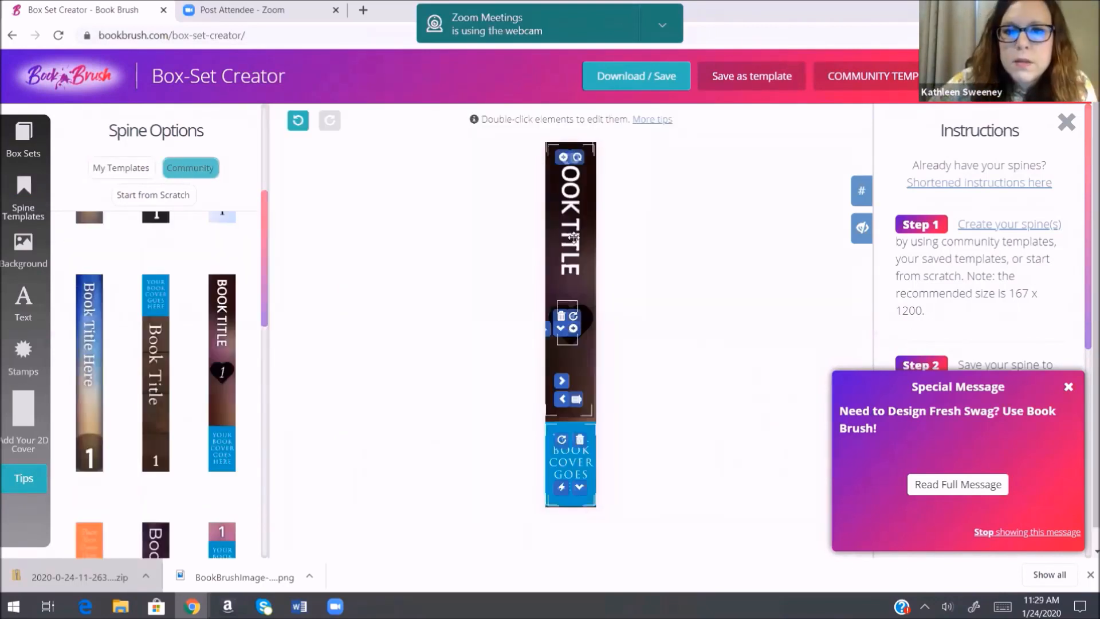
Step: Set the spine's title to "Project Love" and fill its cover placeholder with the "Hit like a Girl" cover
double_click(570, 223)
scroll(173, 393, "down", 5)
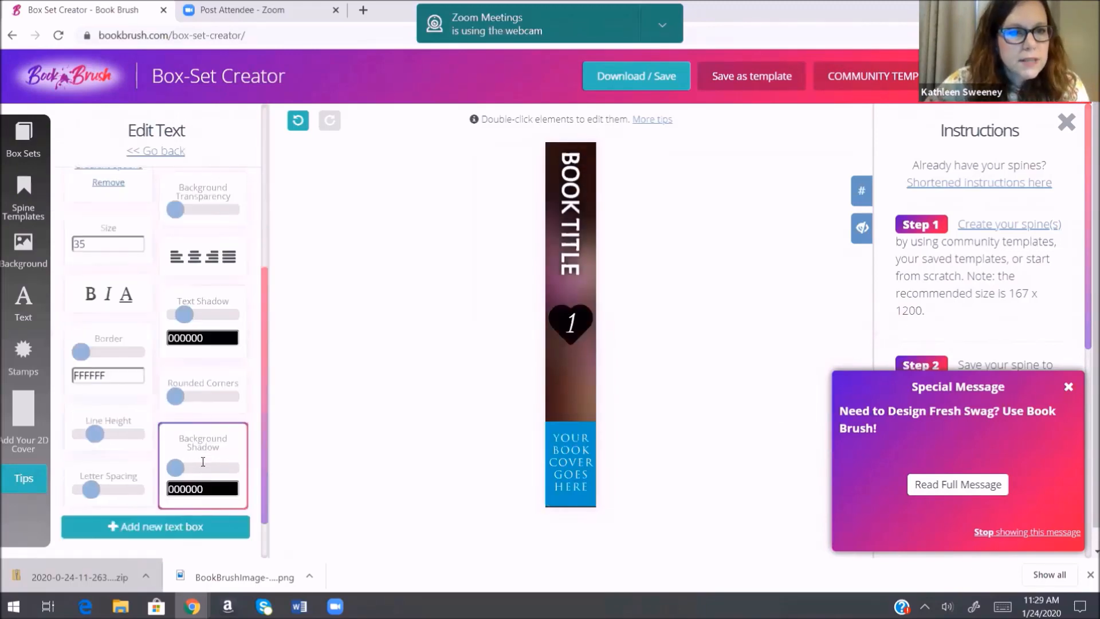
scroll(187, 379, "up", 5)
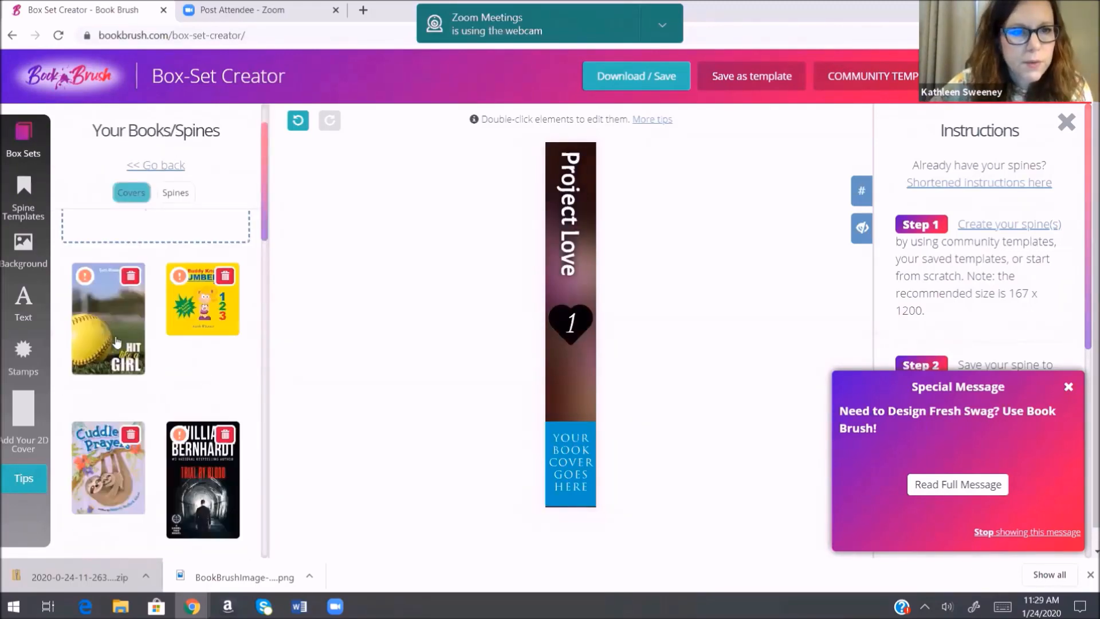
left_click(117, 342)
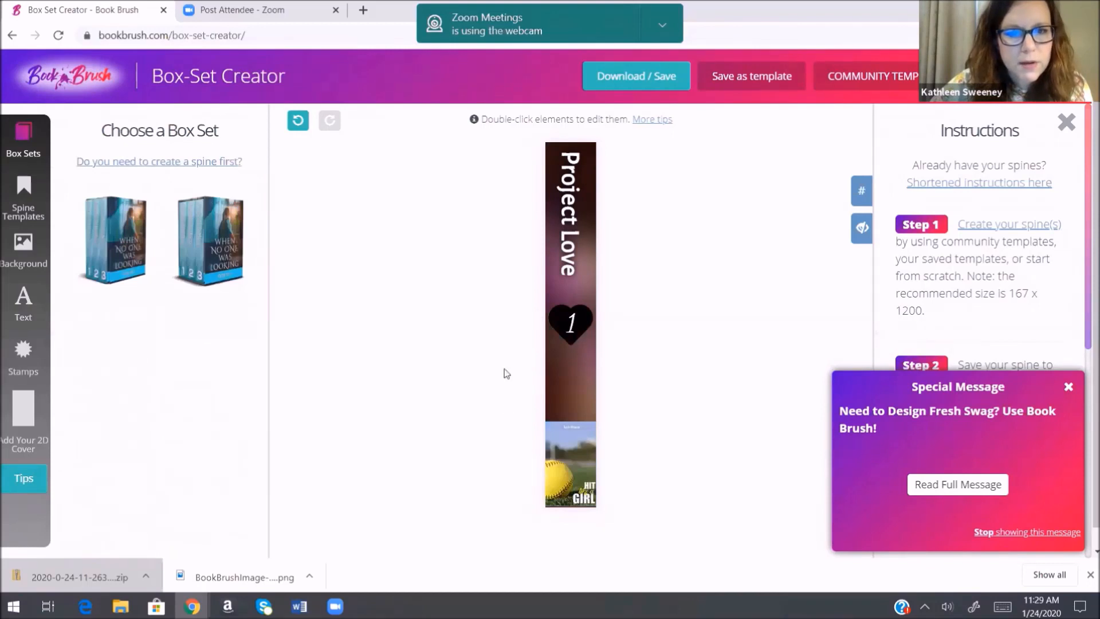
Step: Change the spine's title text to "Softball Love"
mouse_move(573, 221)
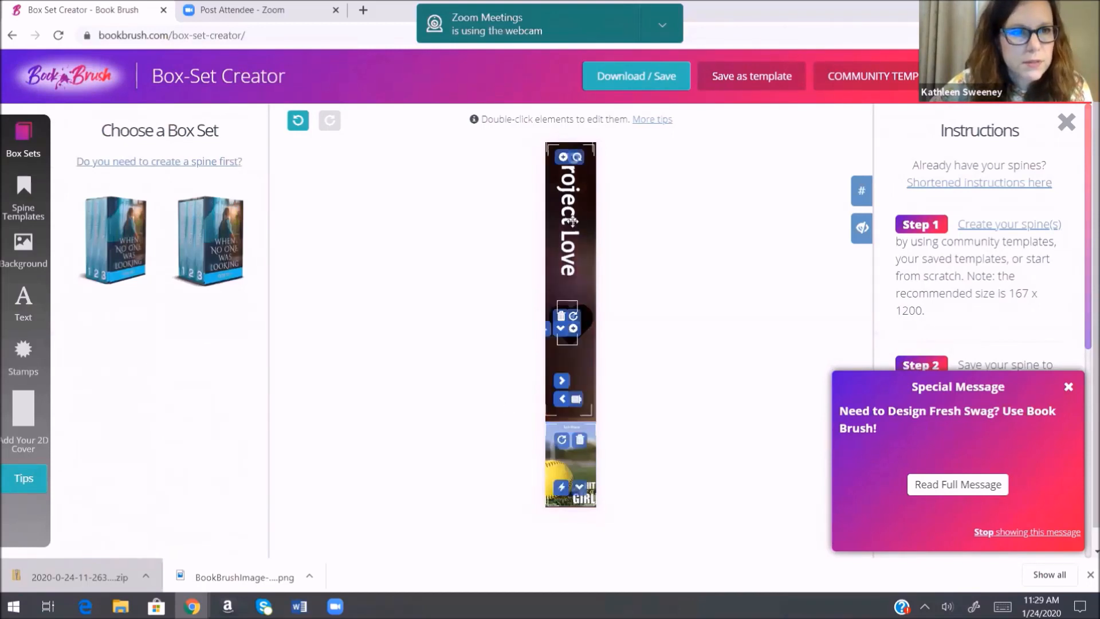
double_click(573, 221)
left_click_drag(96, 203, 63, 204)
type("Soft")
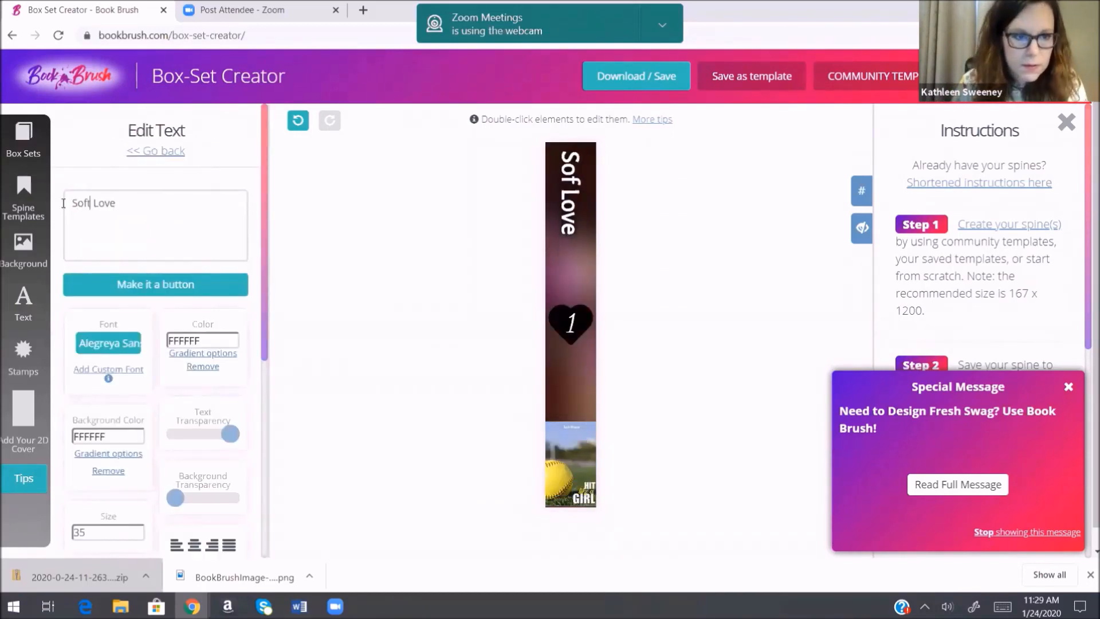
type("ball")
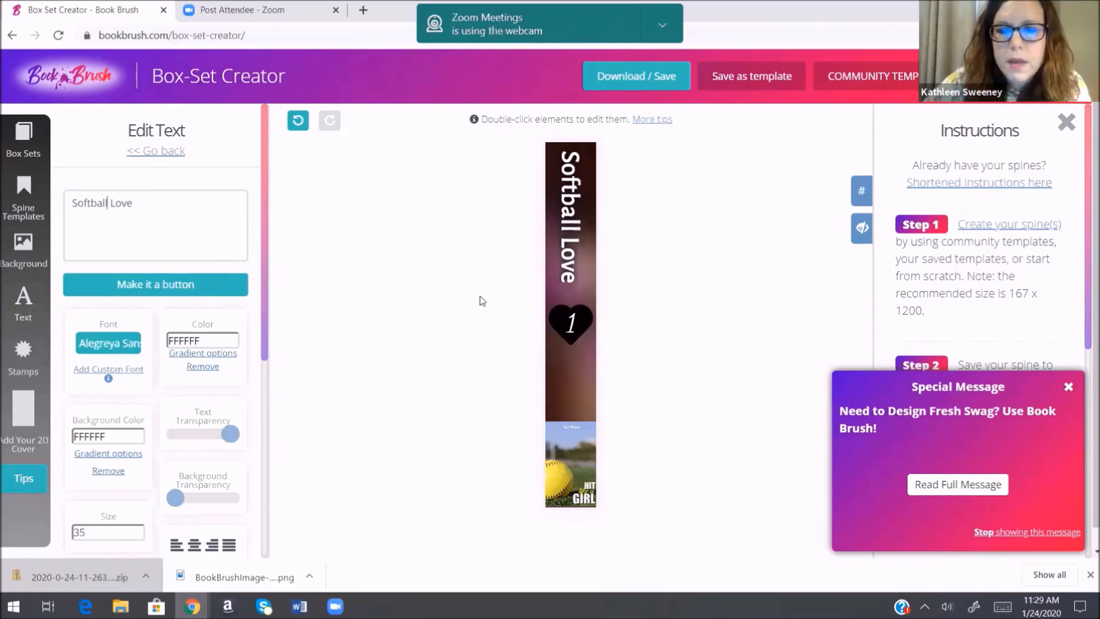
Step: Save the "Softball Love" spine in Book Brush under Spines
left_click(668, 78)
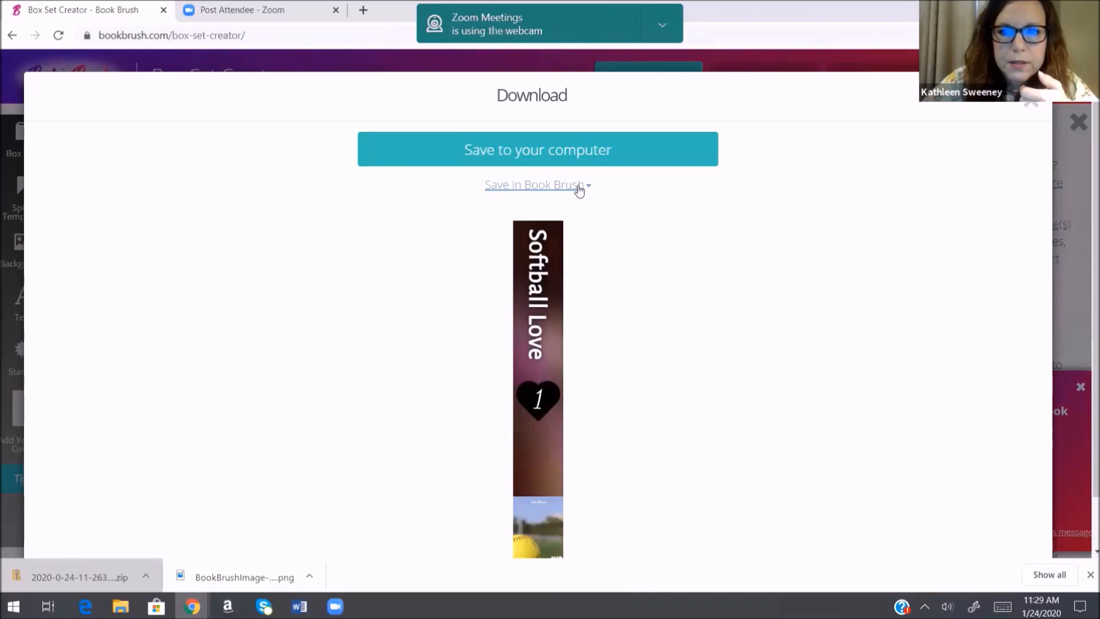
left_click(578, 187)
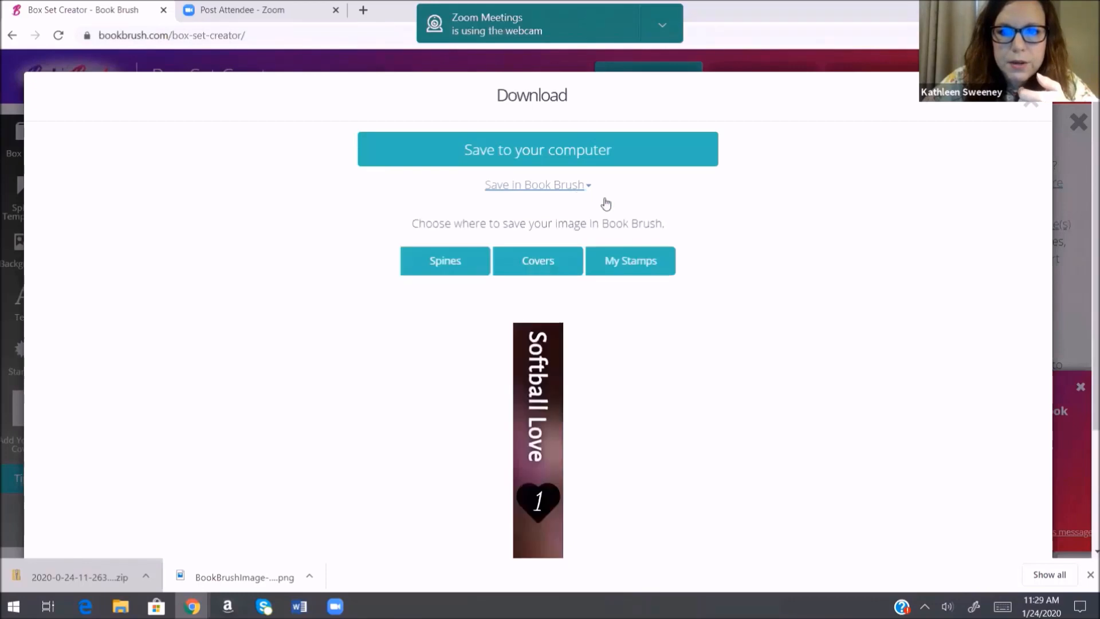
left_click(422, 268)
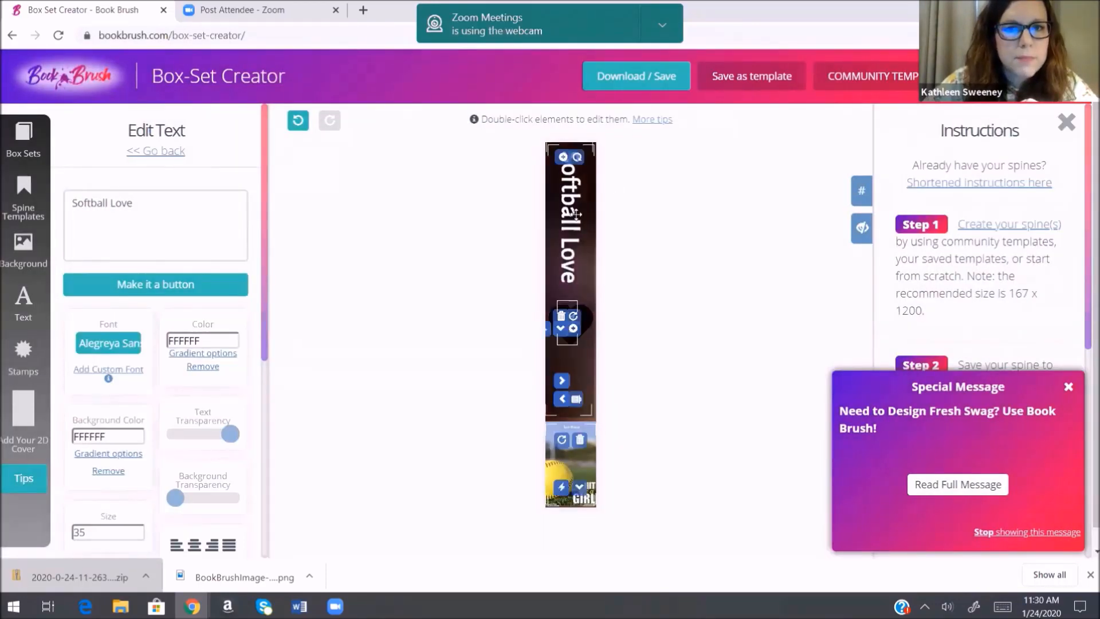
Step: Change the spine's title to "Softball Hate" and the number in the heart to 2
double_click(125, 204)
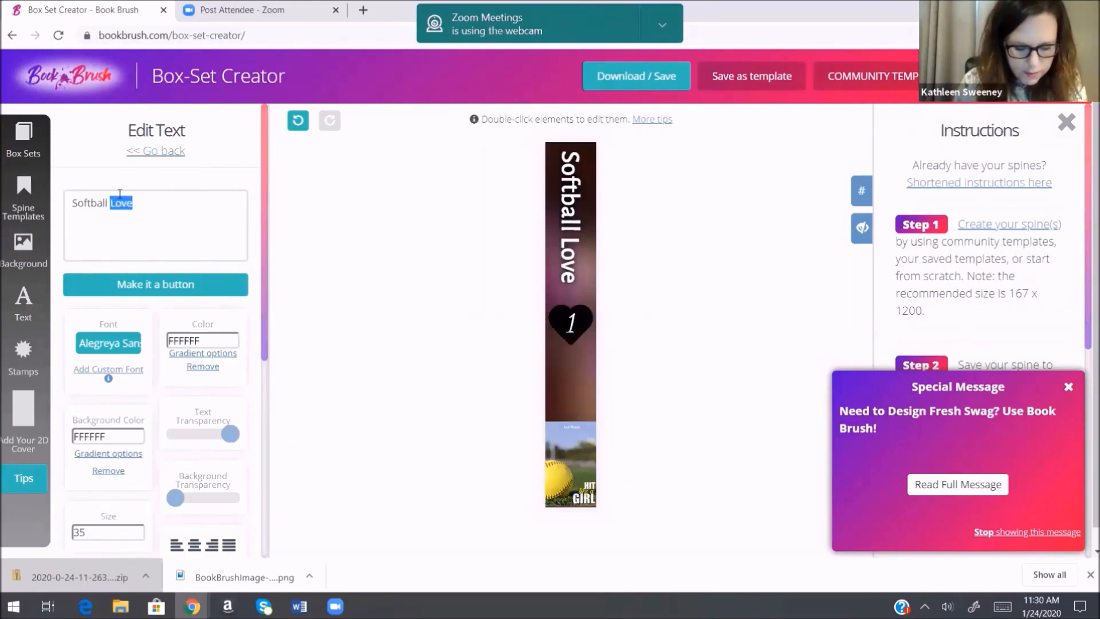
type("Hate")
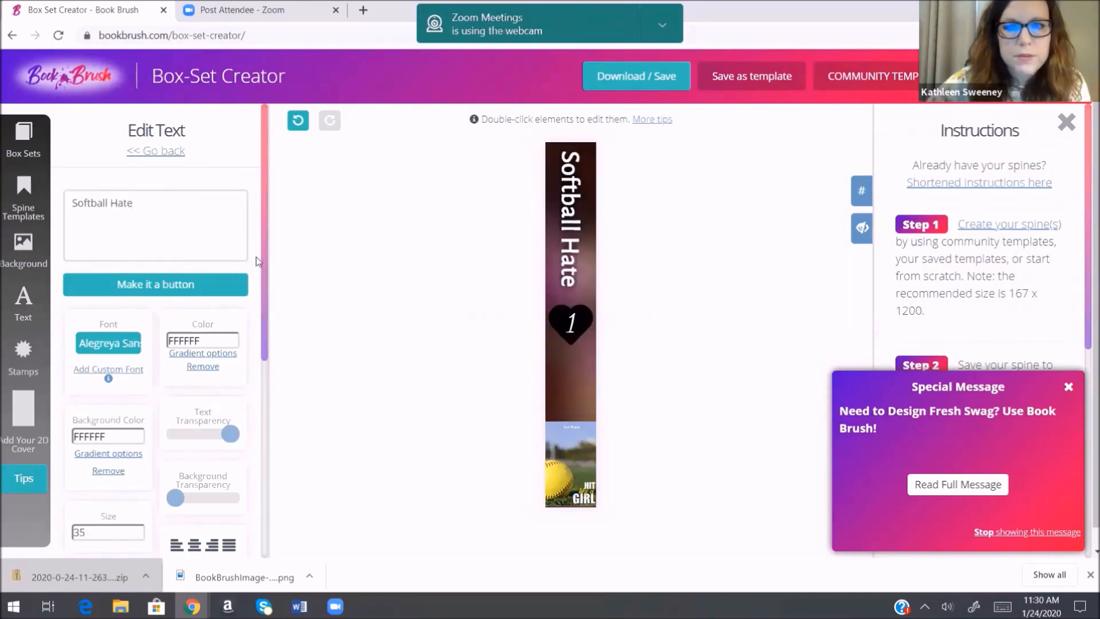
mouse_move(573, 333)
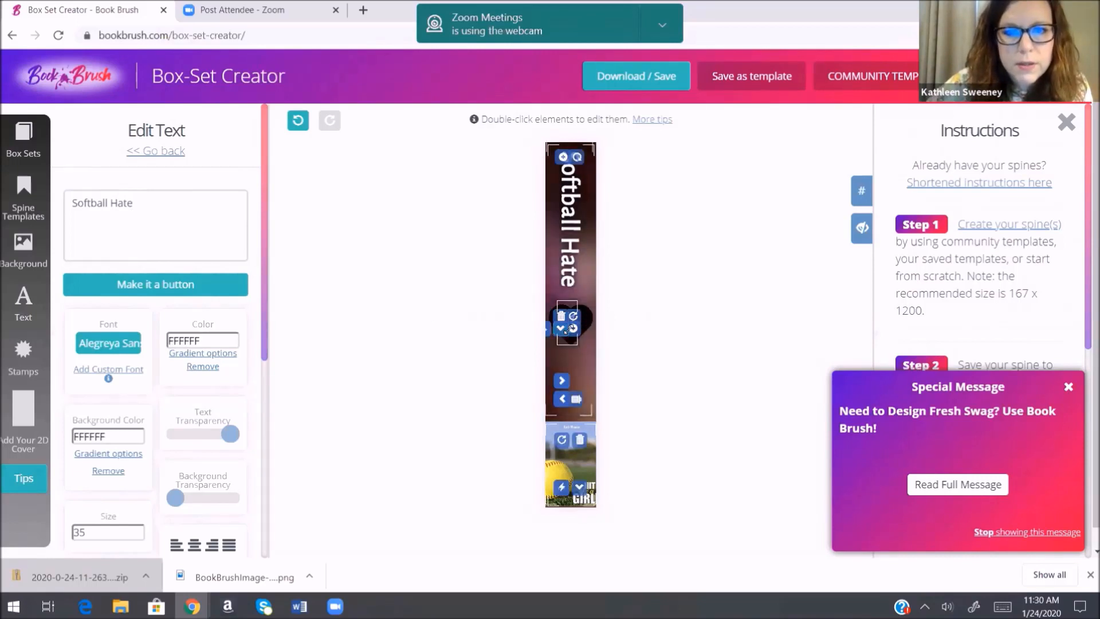
double_click(567, 331)
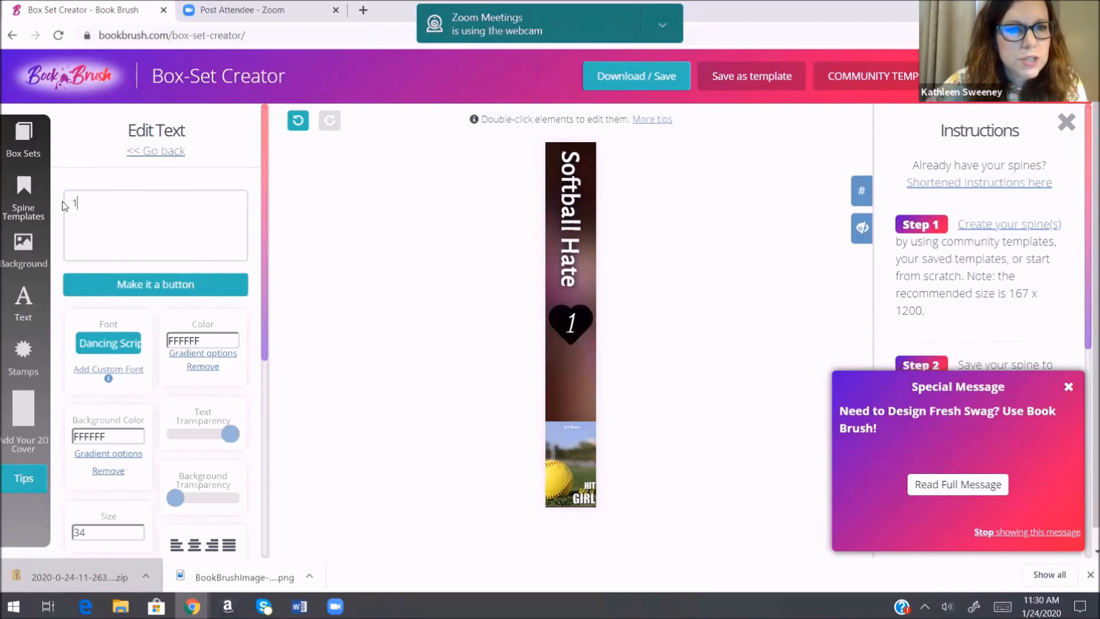
left_click_drag(78, 203, 72, 213)
type("2")
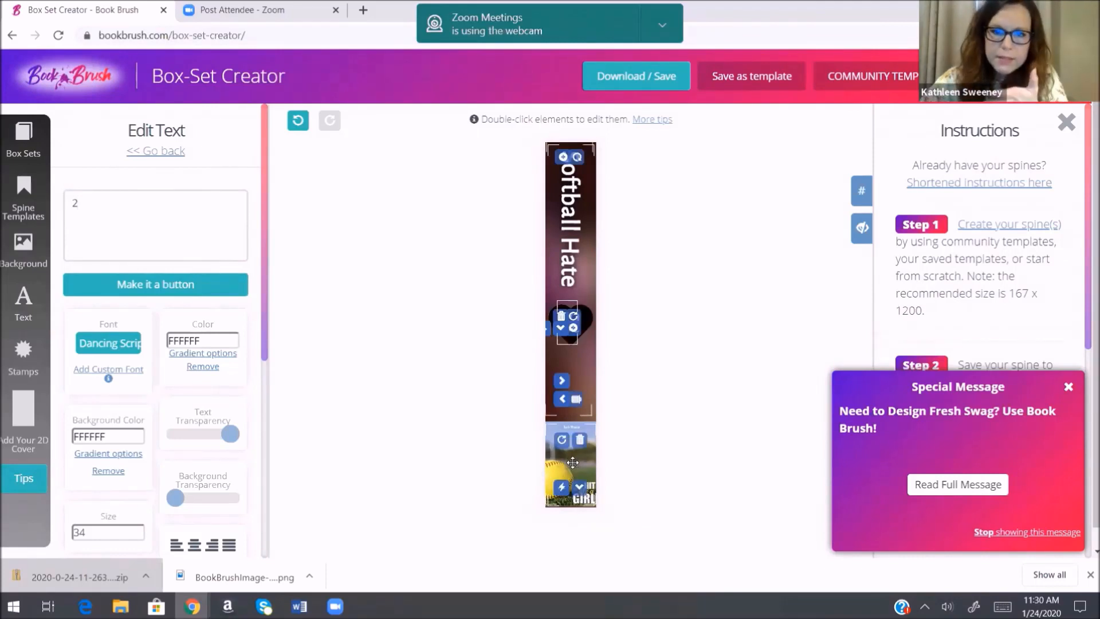
Step: Save the "Softball Hate" spine in Book Brush under Spines and close the download window
left_click(665, 80)
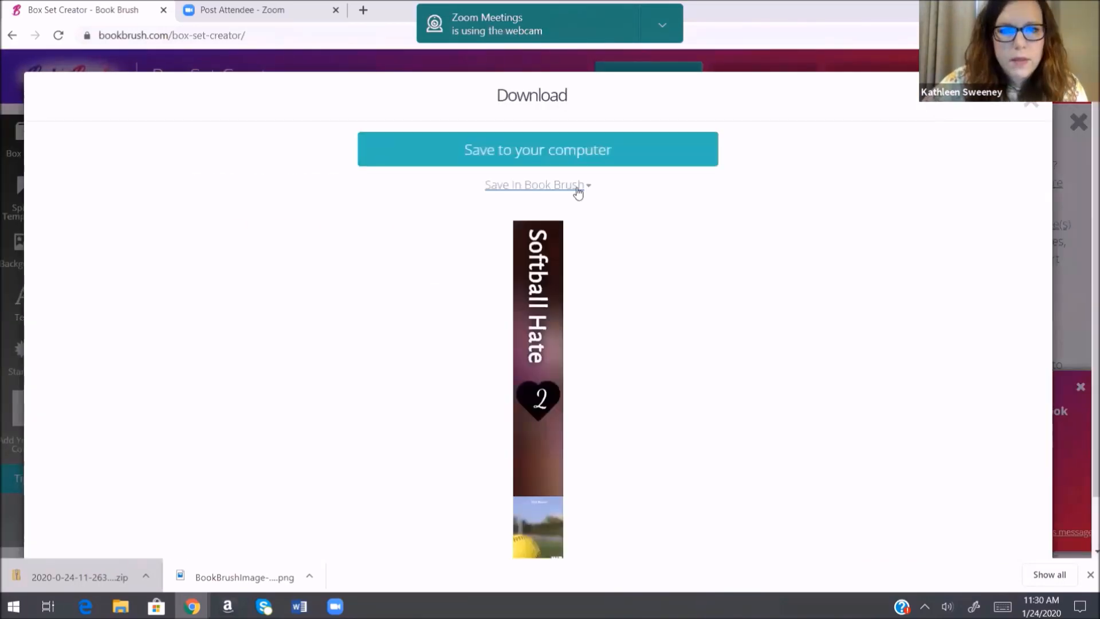
left_click(574, 187)
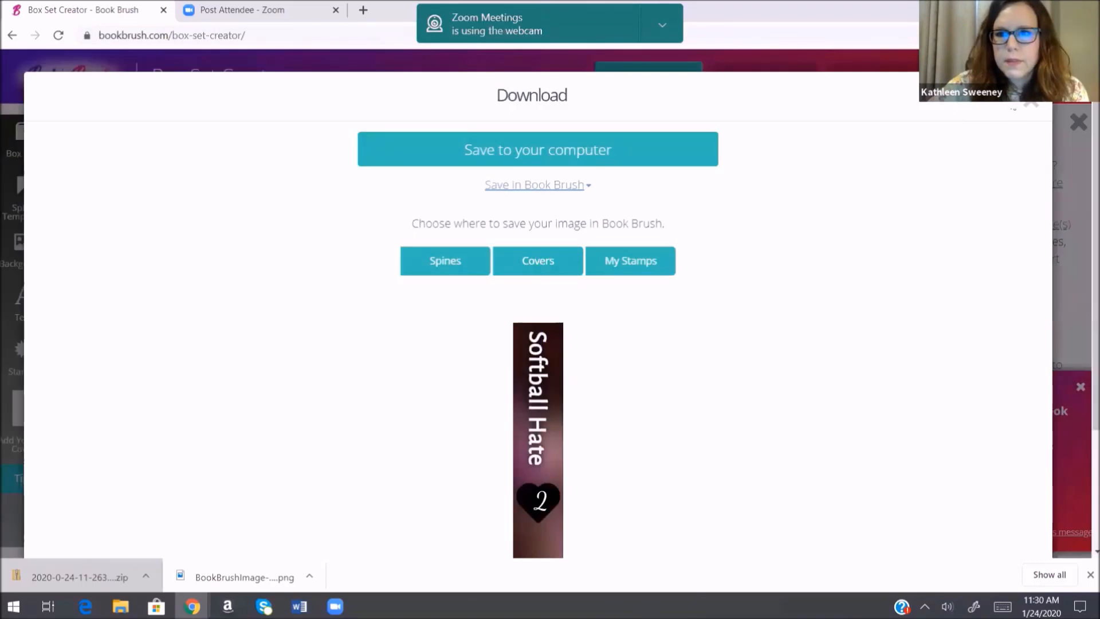
left_click(1030, 105)
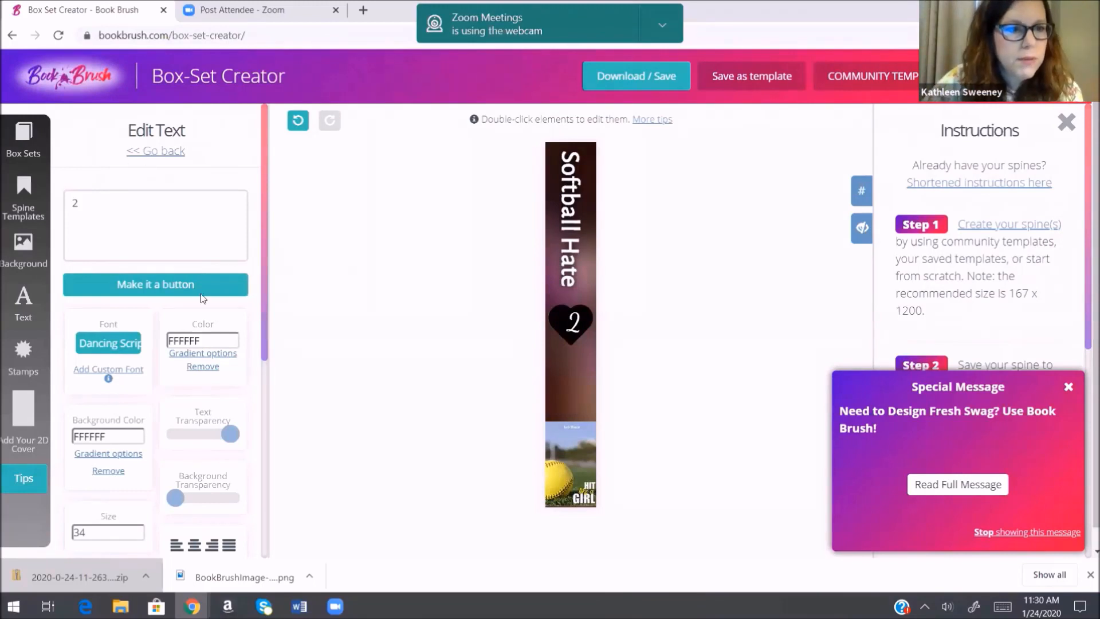
Step: Choose the two-spine box set layout from the first box set style
left_click(23, 138)
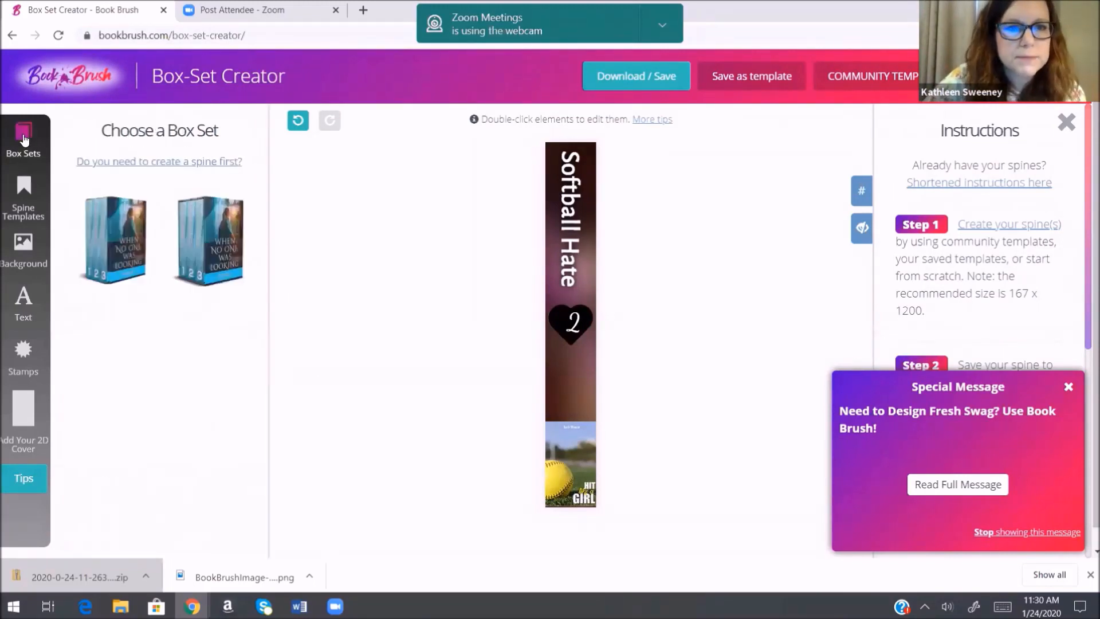
left_click(116, 243)
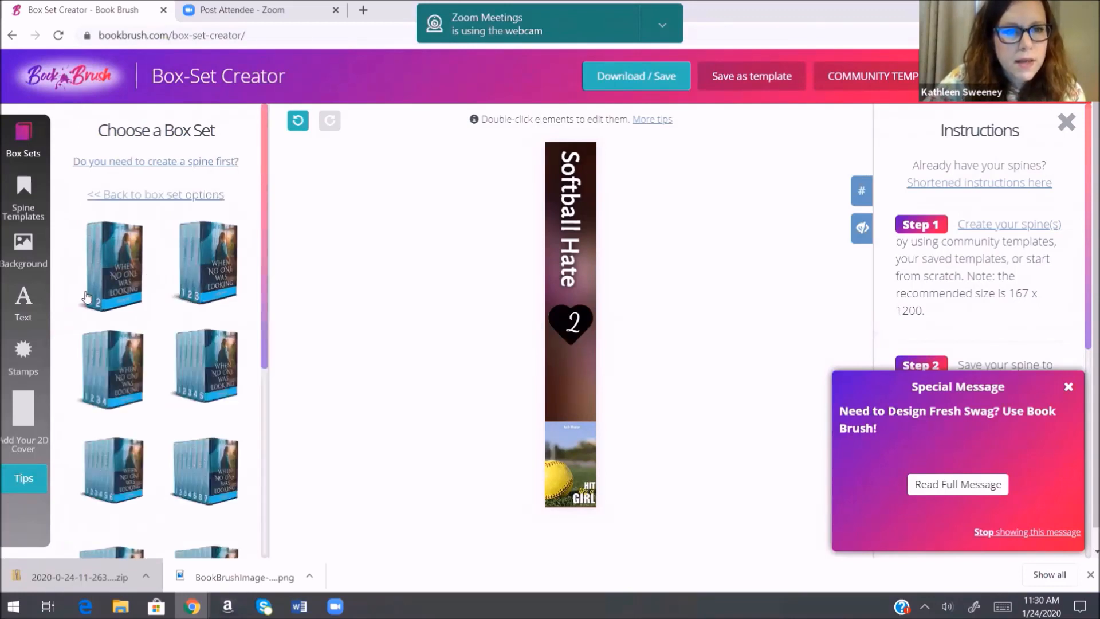
scroll(150, 253, "down", 3)
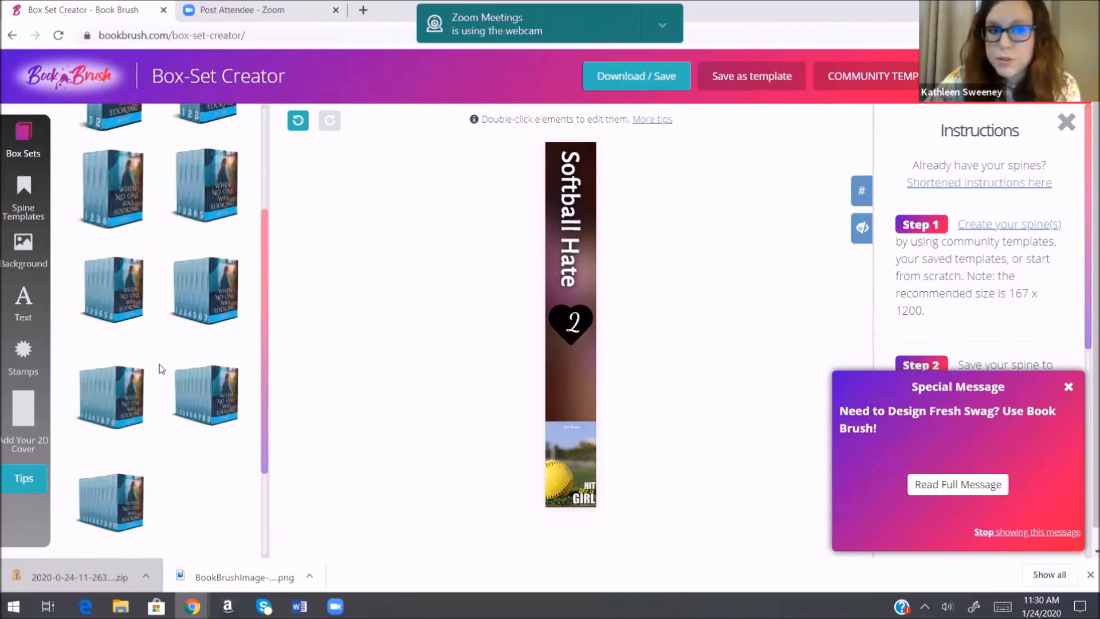
scroll(152, 369, "up", 3)
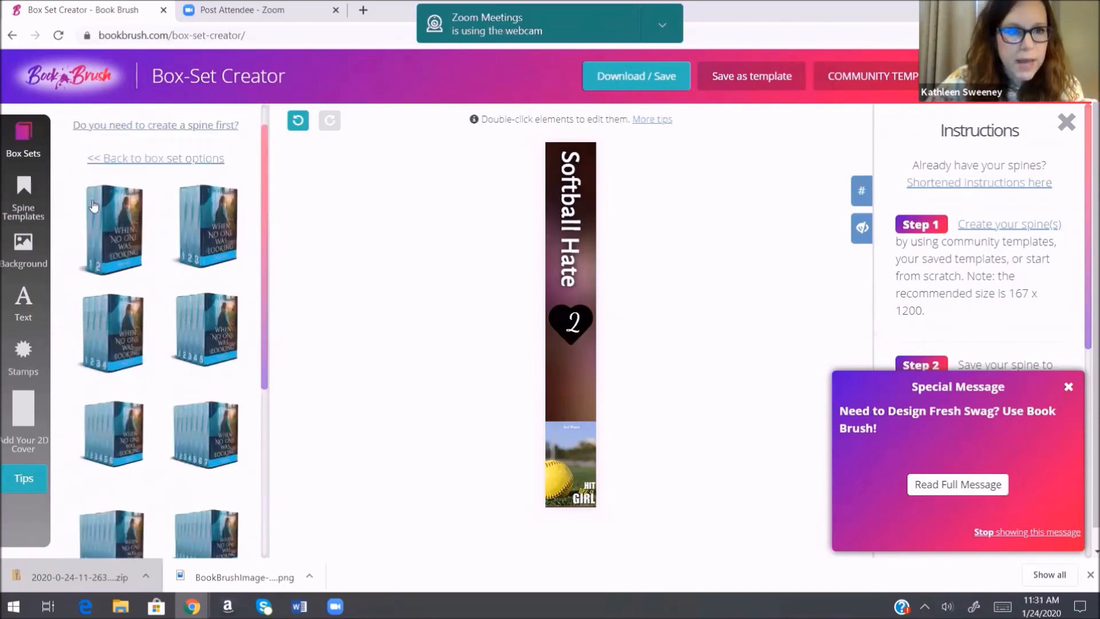
left_click(118, 231)
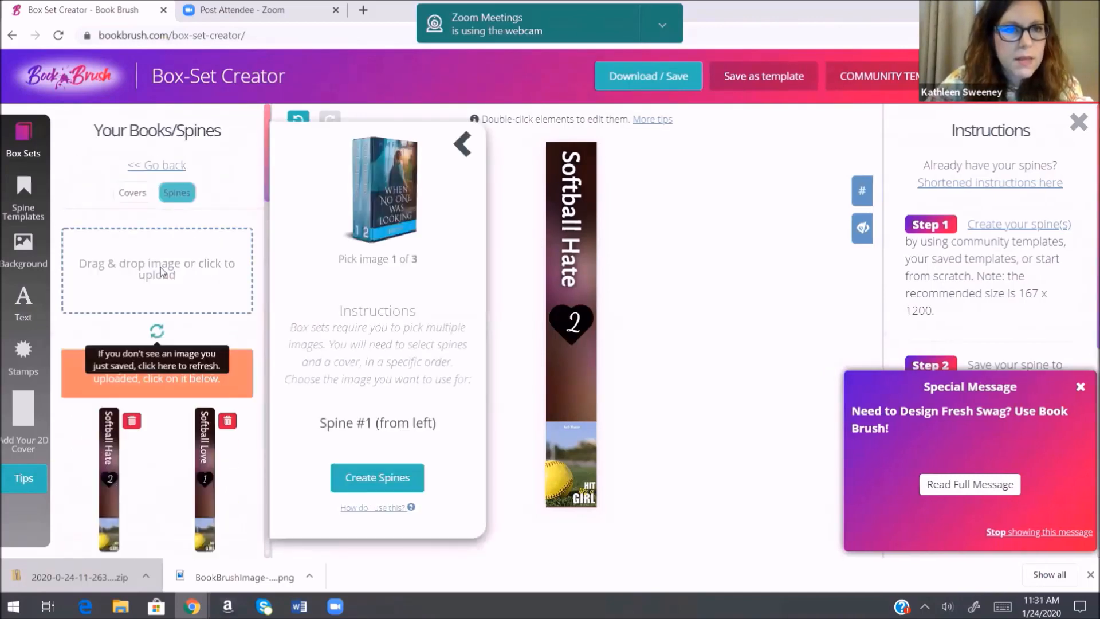
Step: Assign "Softball Love" as spine 1, "Softball Hate" as spine 2 and the "Hit like a Girl" cover as the box set's front
left_click(207, 486)
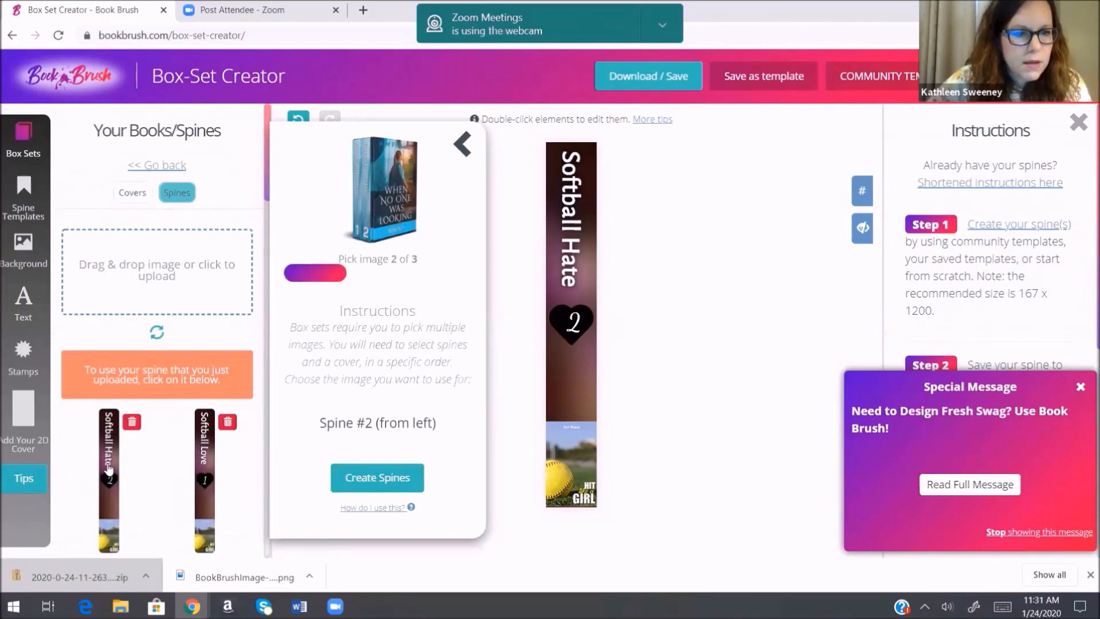
left_click(108, 474)
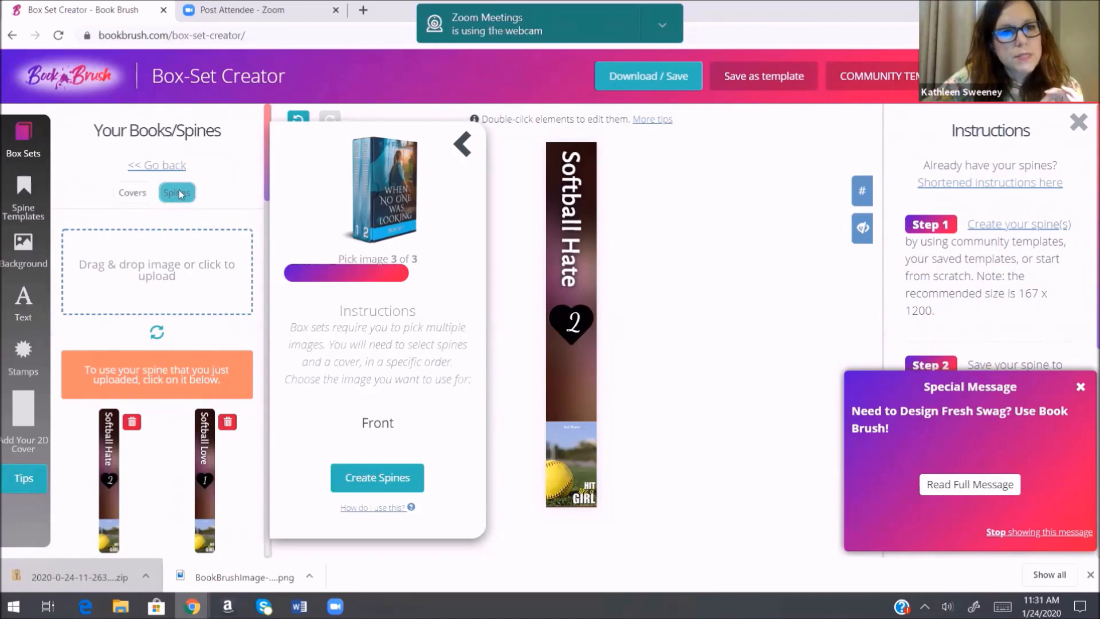
left_click(133, 192)
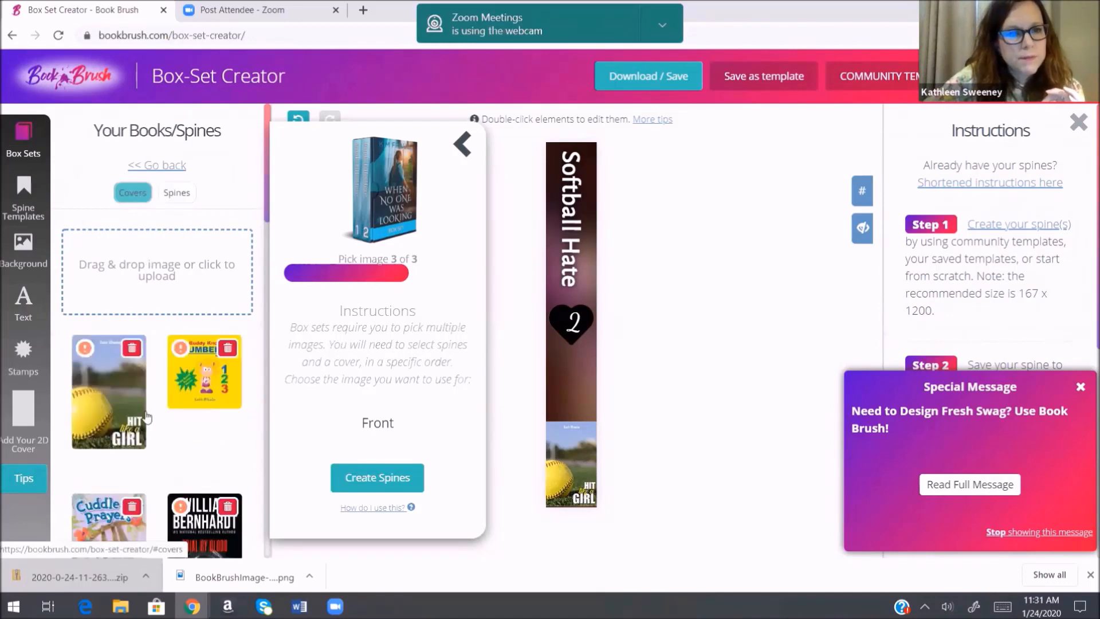
left_click(139, 437)
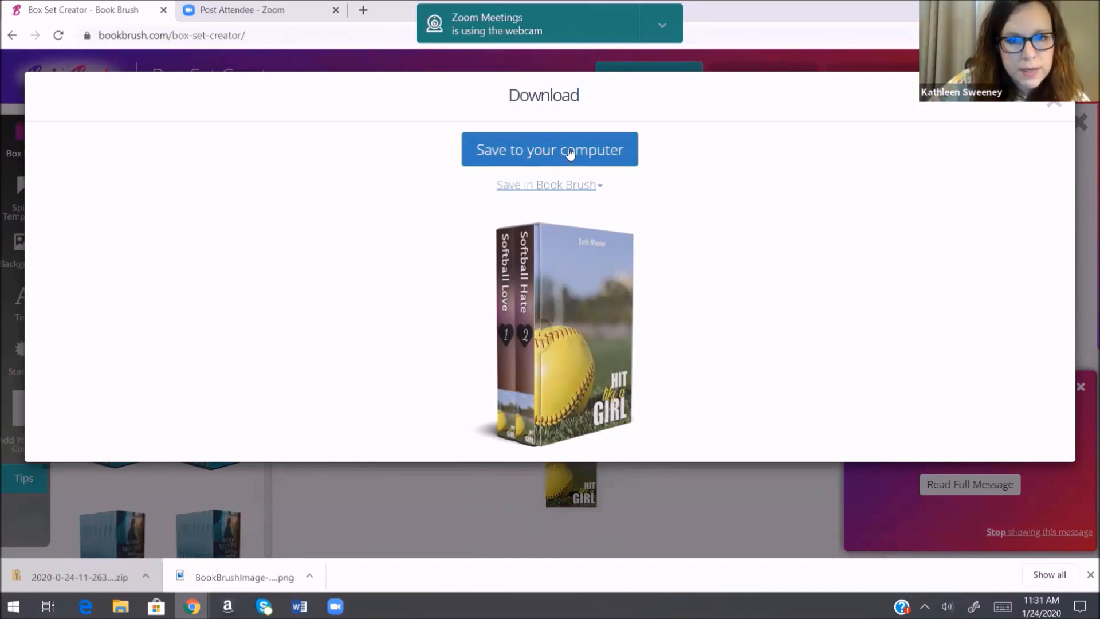
Step: Save the finished box set image to My Stamps and to the computer, and open the downloaded file
left_click(580, 187)
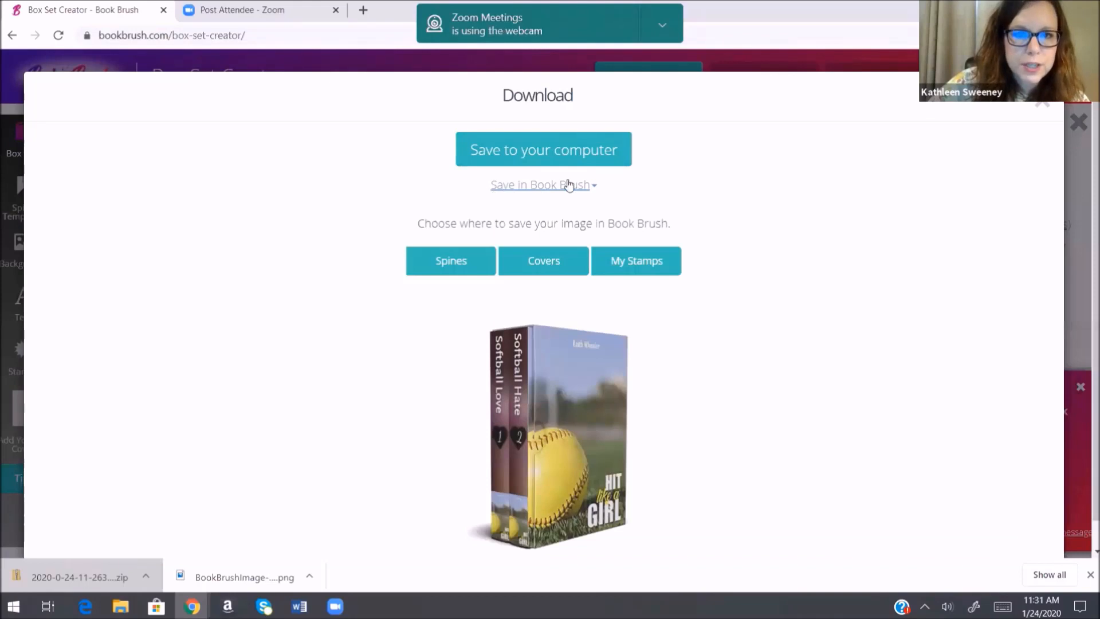
left_click(644, 273)
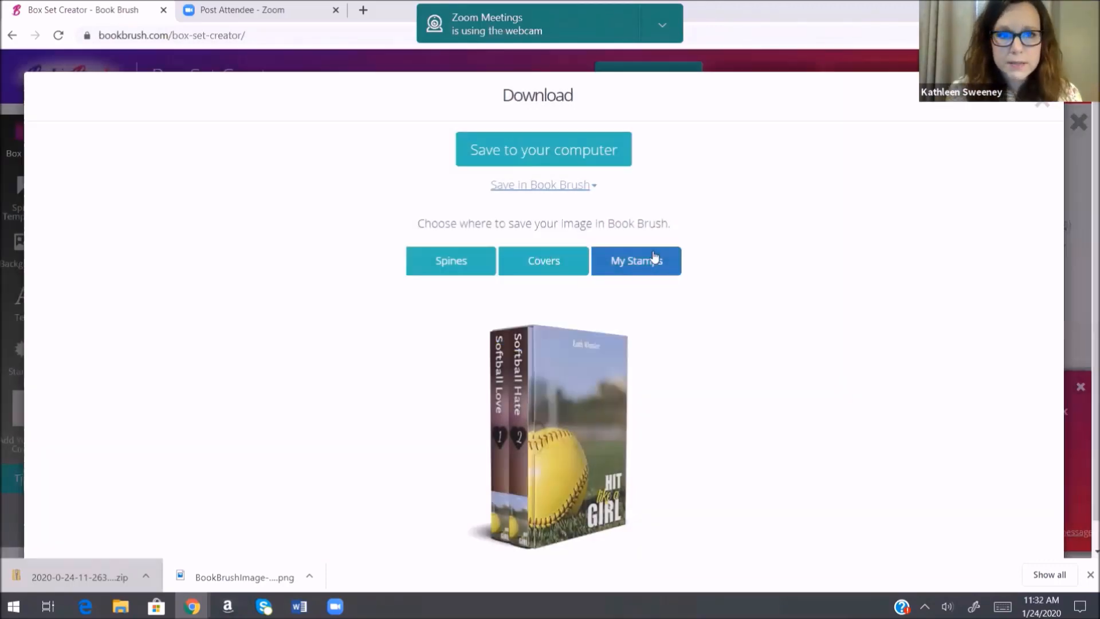
left_click(545, 152)
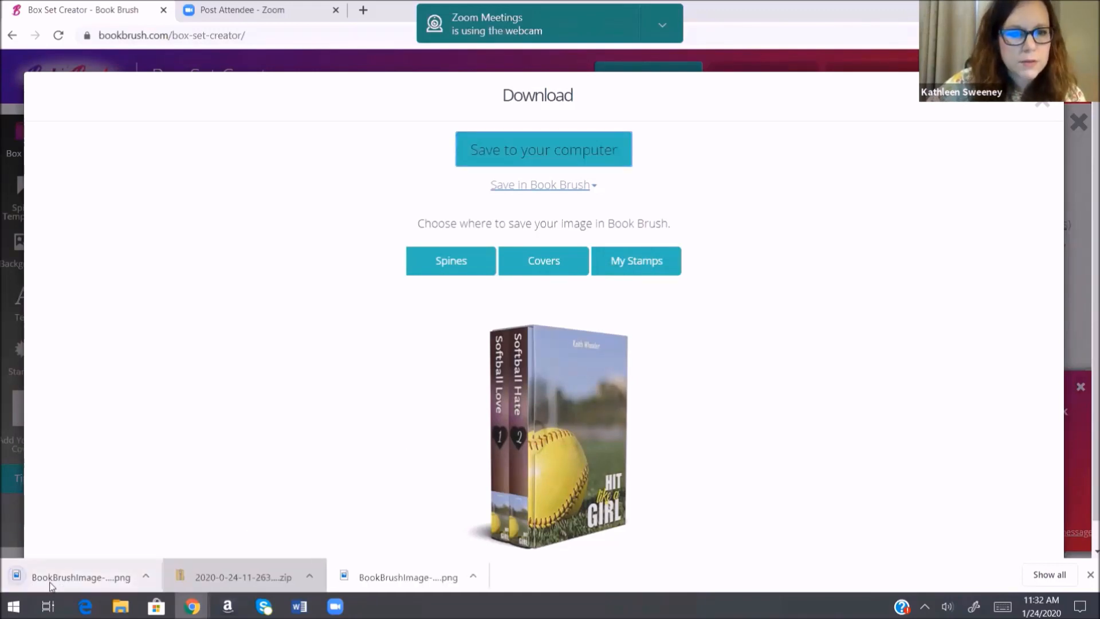
left_click(55, 580)
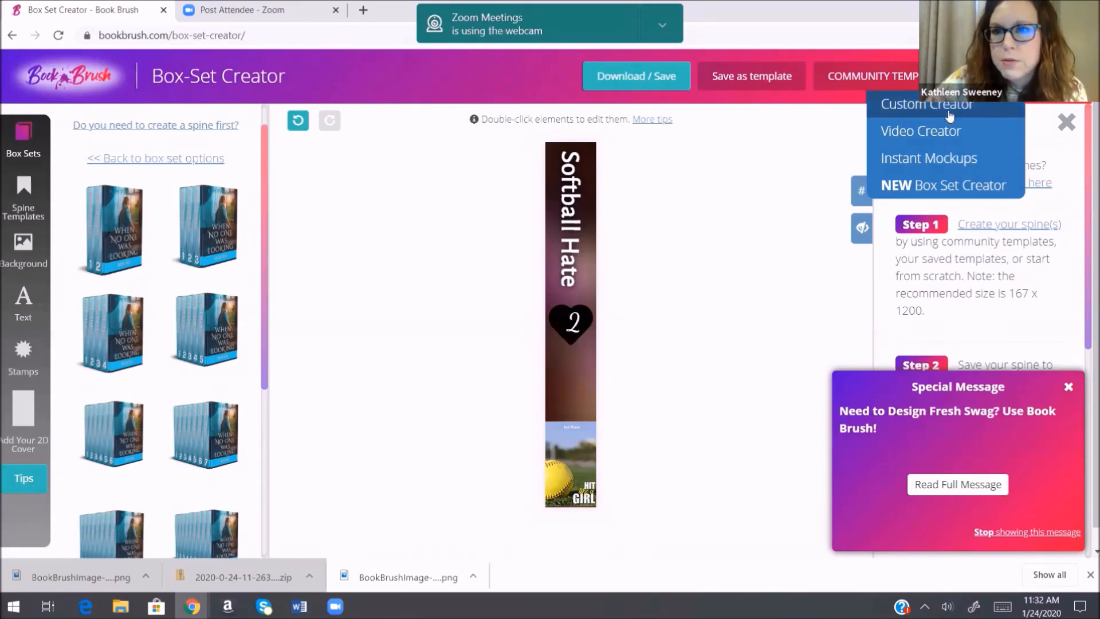
Step: Switch to the Custom Creator and load the saved coupon template for the 15% lifetime discount on the Plus Plan
left_click(951, 108)
left_click(620, 116)
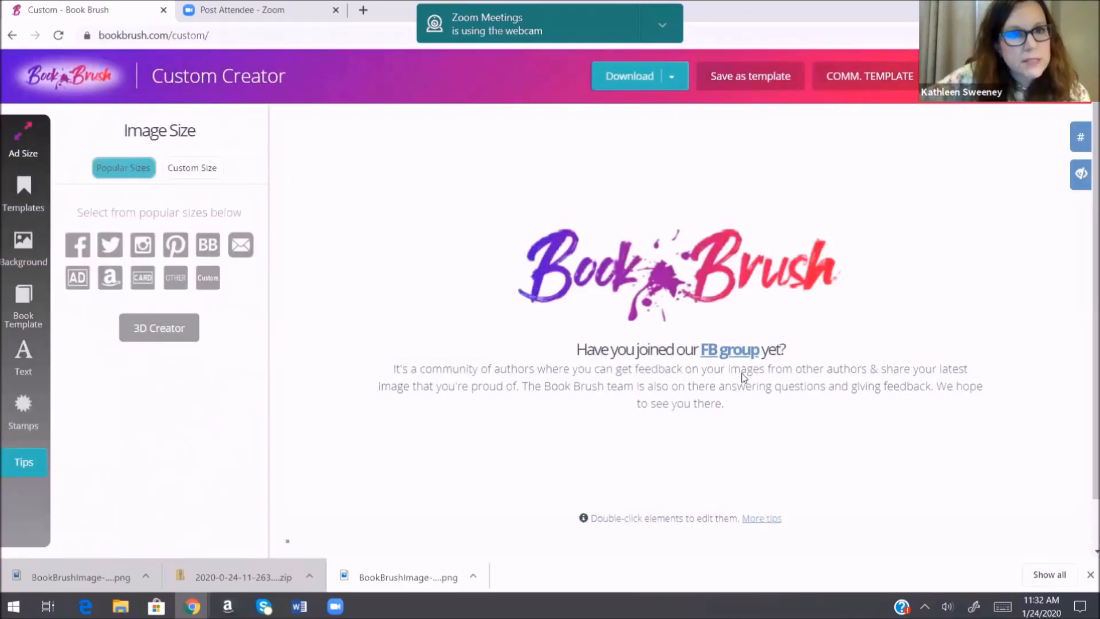
left_click(23, 192)
left_click(171, 350)
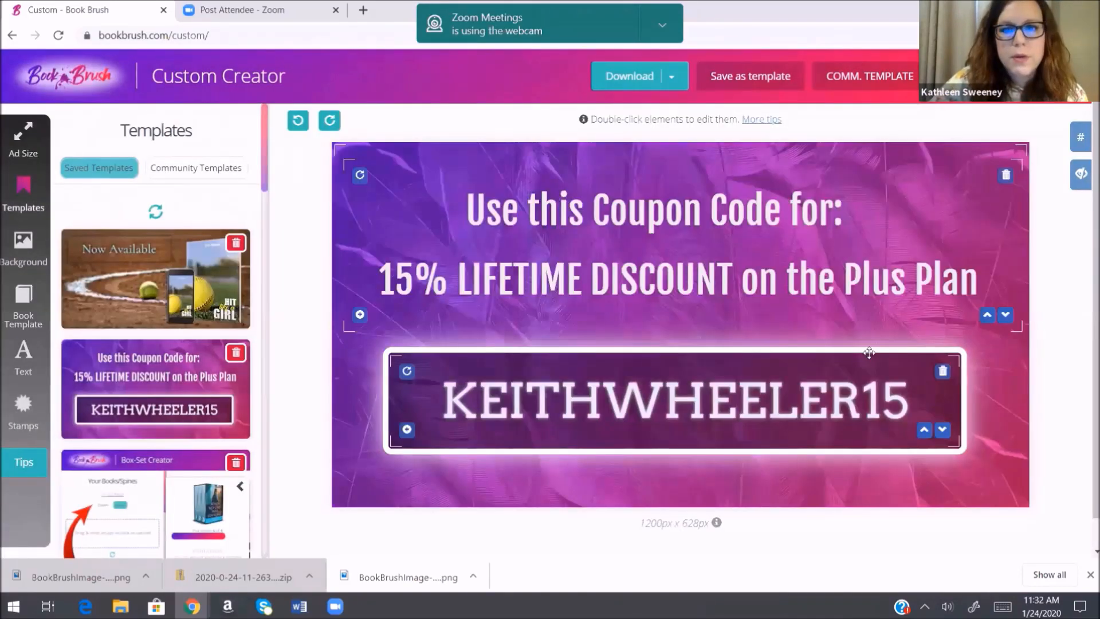